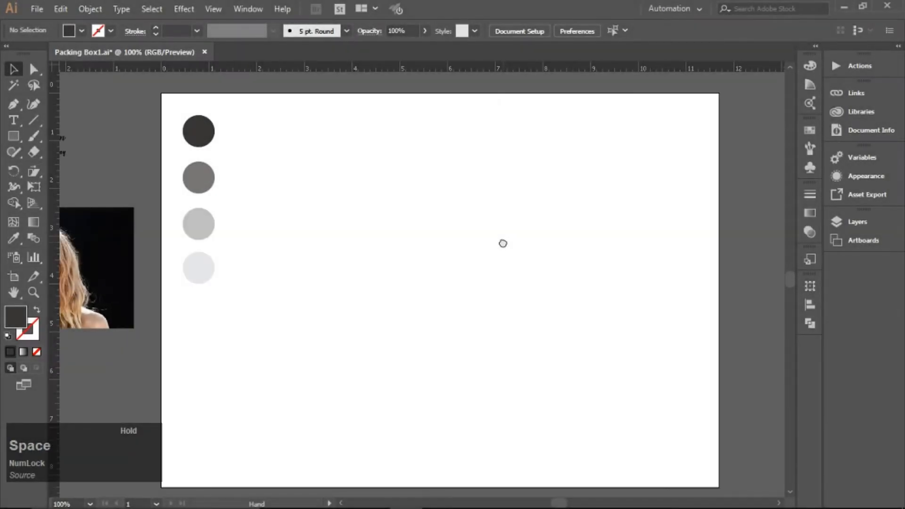
- Draw two dark rectangles, 1.5 in by 4 in and 2 in by 4 in, and set them side by side
{"action": "left_click", "coordinate": [13, 135]}
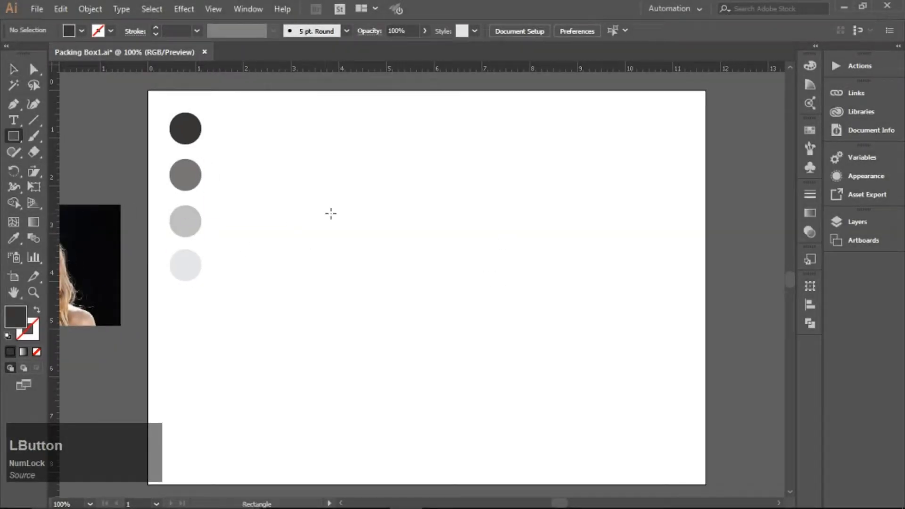
{"action": "left_click", "coordinate": [331, 214]}
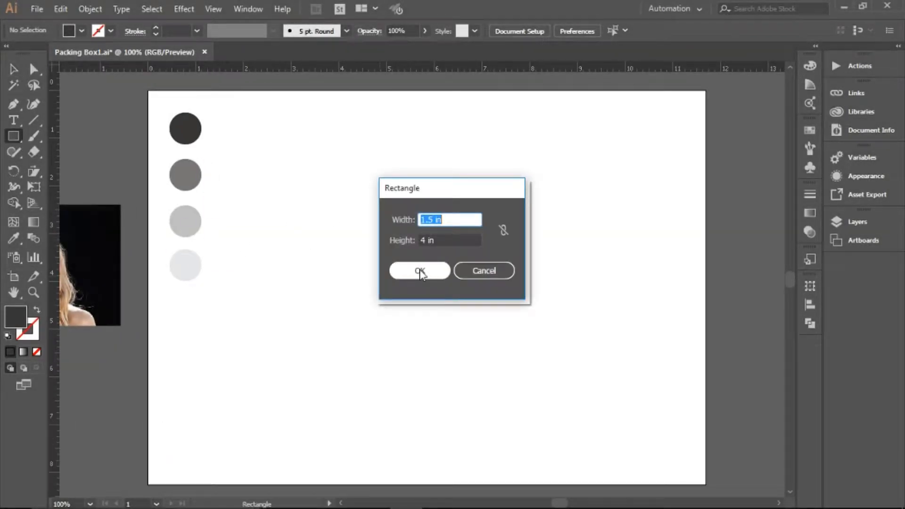
{"action": "left_click", "coordinate": [419, 272]}
{"action": "left_click", "coordinate": [449, 227]}
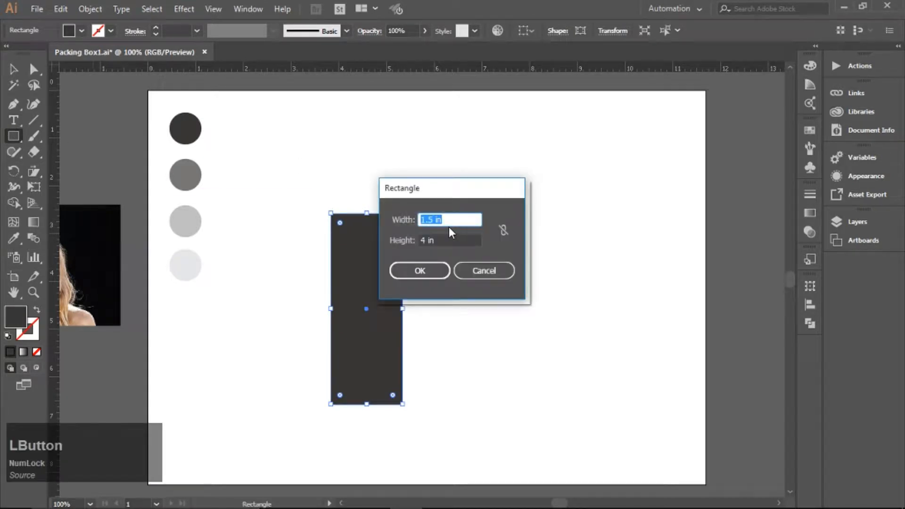
{"action": "type", "text": "2"}
{"action": "left_click", "coordinate": [444, 268]}
{"action": "left_click", "coordinate": [13, 74]}
{"action": "left_click_drag", "start_coordinate": [292, 194], "coordinate": [488, 337]}
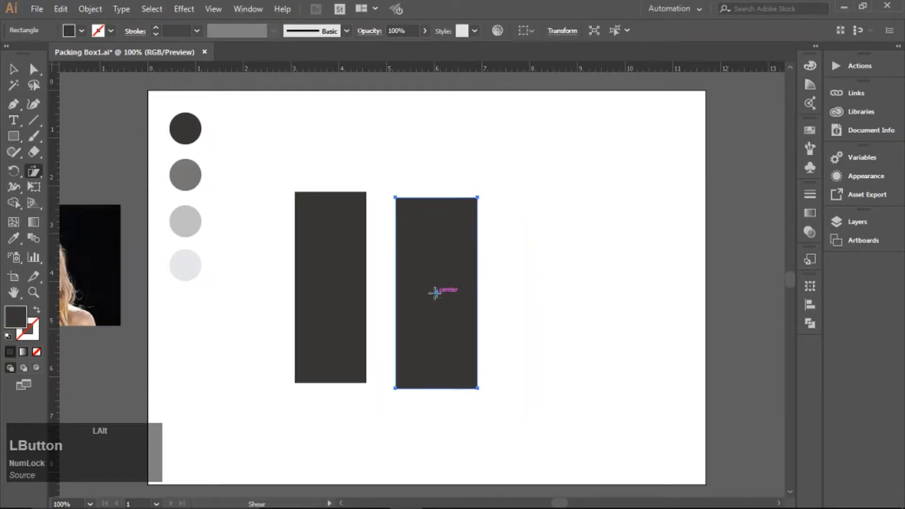
- Shear the wider rectangle 30° along the horizontal axis and rotate it 30°, both about its centre
{"action": "left_click", "coordinate": [436, 292], "text": "alt"}
{"action": "type", "text": "30"}
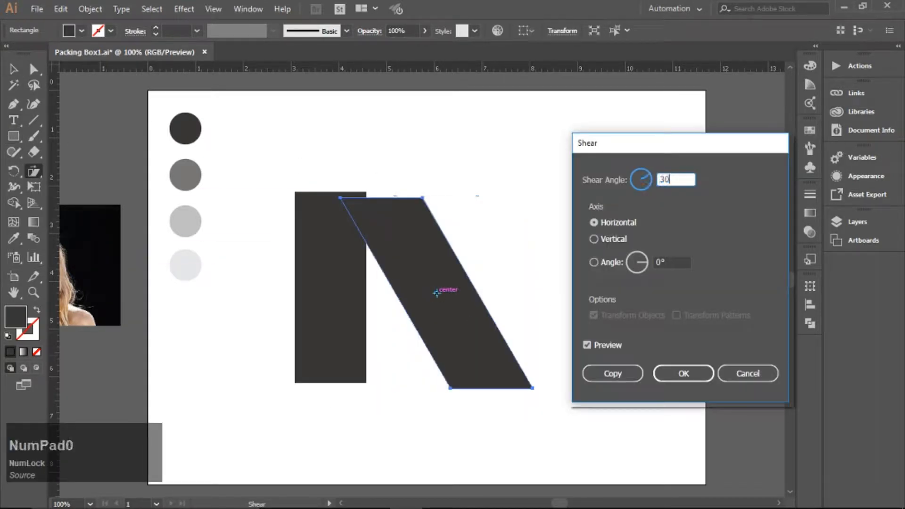
{"action": "left_click", "coordinate": [676, 383]}
{"action": "key", "text": "r"}
{"action": "left_click", "coordinate": [436, 293], "text": "alt"}
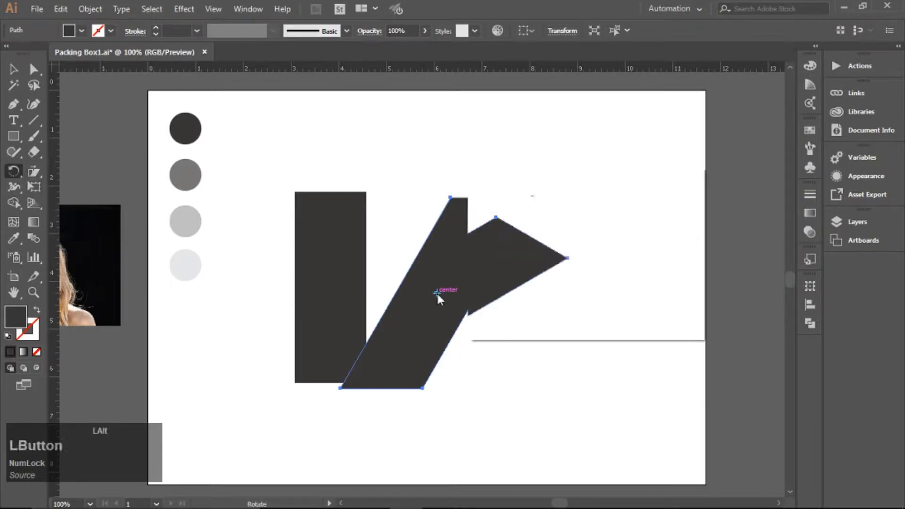
{"action": "type", "text": "30"}
{"action": "left_click", "coordinate": [580, 305]}
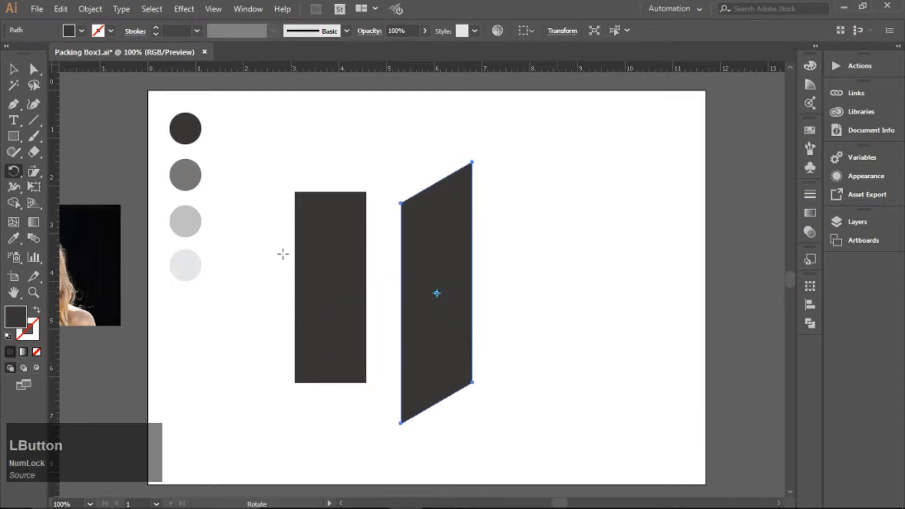
- Scale the narrower rectangle non-uniformly about its centre to 86.06% horizontally and 100% vertically
{"action": "left_click", "coordinate": [313, 316]}
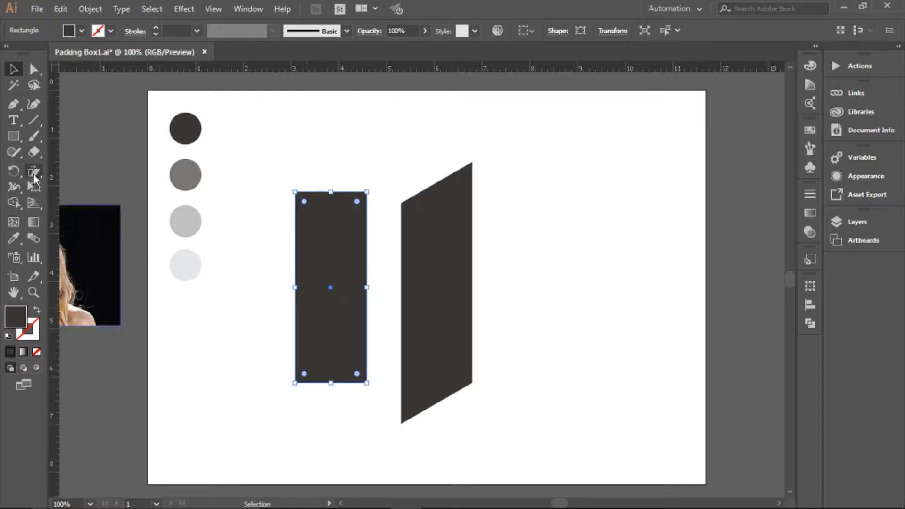
{"action": "left_click_drag", "start_coordinate": [33, 172], "coordinate": [73, 173]}
{"action": "left_click", "coordinate": [330, 288], "text": "alt"}
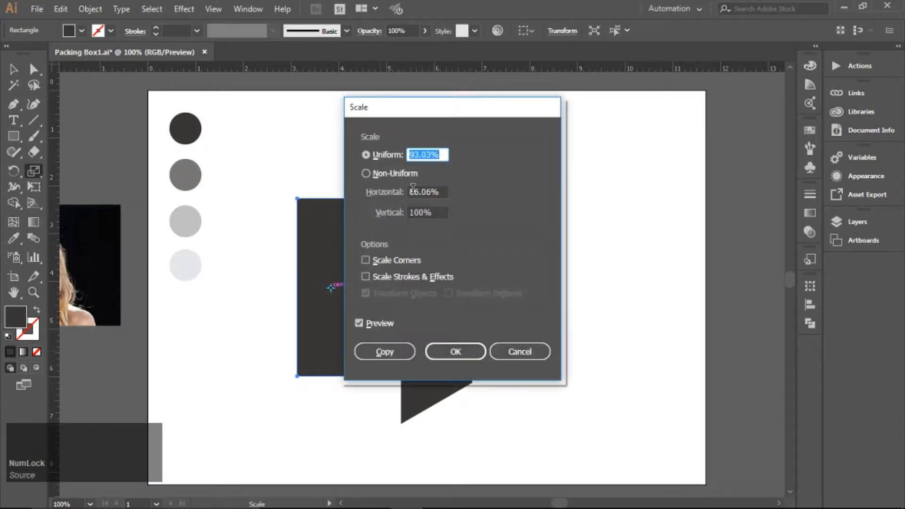
{"action": "left_click", "coordinate": [366, 173]}
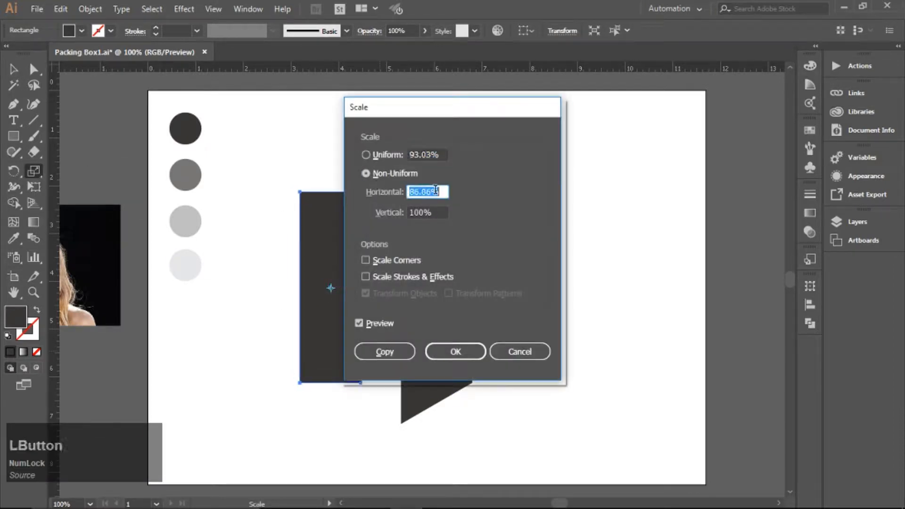
{"action": "left_click", "coordinate": [451, 352]}
- Shear the narrower rectangle -30° along the horizontal axis and rotate it -30°, both about its centre
{"action": "left_click_drag", "start_coordinate": [34, 171], "coordinate": [109, 188]}
{"action": "left_click", "coordinate": [330, 287], "text": "alt"}
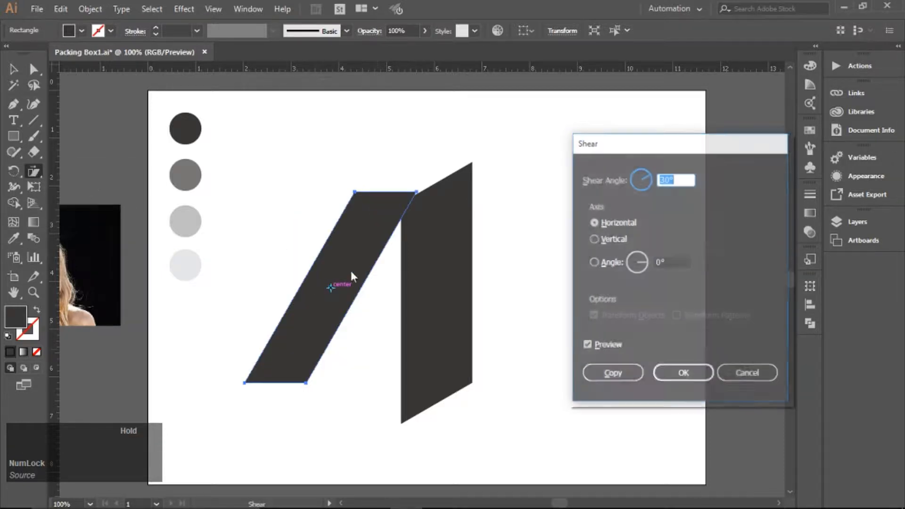
{"action": "type", "text": "-30"}
{"action": "left_click", "coordinate": [682, 373]}
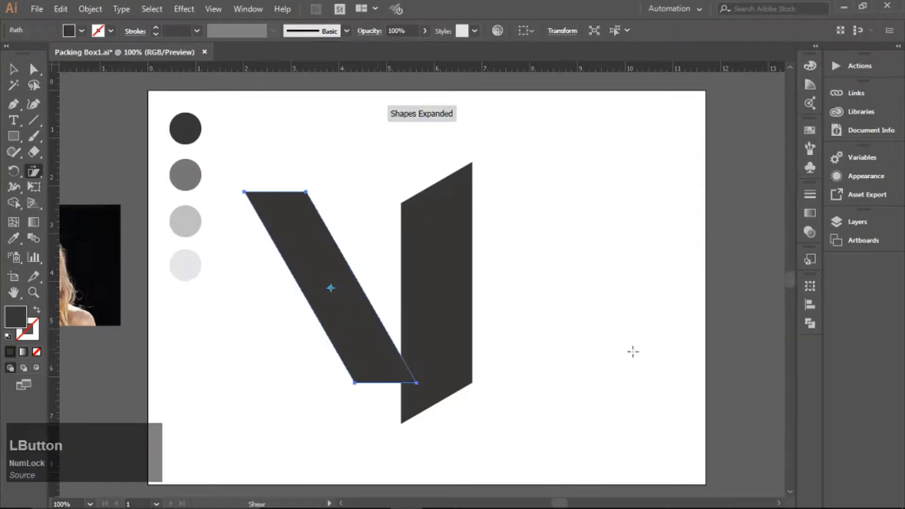
{"action": "left_click", "coordinate": [14, 171]}
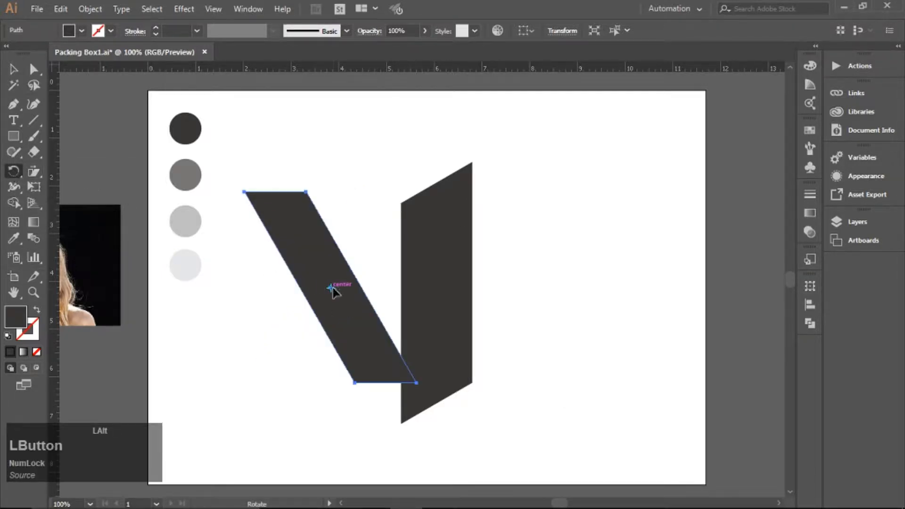
{"action": "left_click", "coordinate": [330, 288], "text": "alt"}
{"action": "type", "text": "-30"}
{"action": "left_click", "coordinate": [594, 307]}
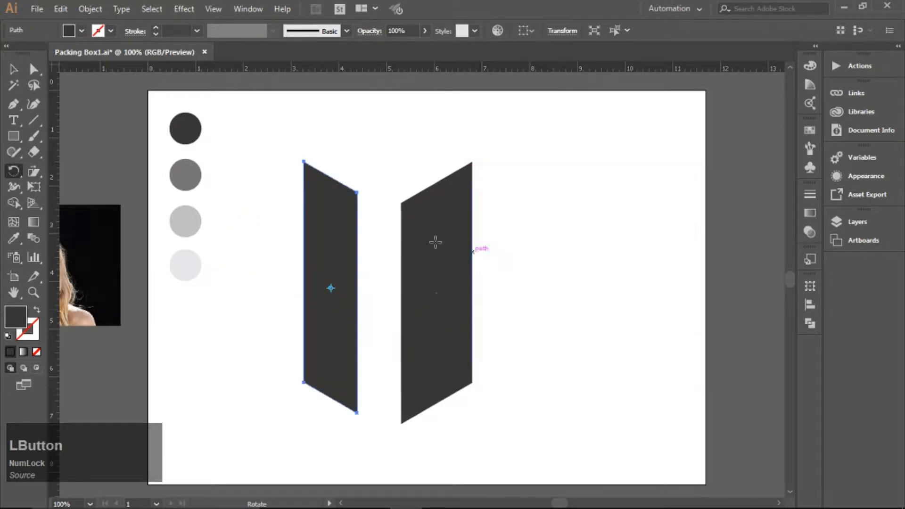
- Move the narrow panel against the wide panel so they share the box's front vertical edge
{"action": "left_click", "coordinate": [14, 70]}
{"action": "left_click", "coordinate": [497, 185]}
{"action": "left_click_drag", "start_coordinate": [349, 285], "coordinate": [391, 295]}
{"action": "scroll", "coordinate": [381, 203], "scroll_direction": "up", "scroll_amount": 1}
{"action": "scroll", "coordinate": [379, 199], "scroll_direction": "up", "scroll_amount": 3}
{"action": "left_click", "coordinate": [459, 137]}
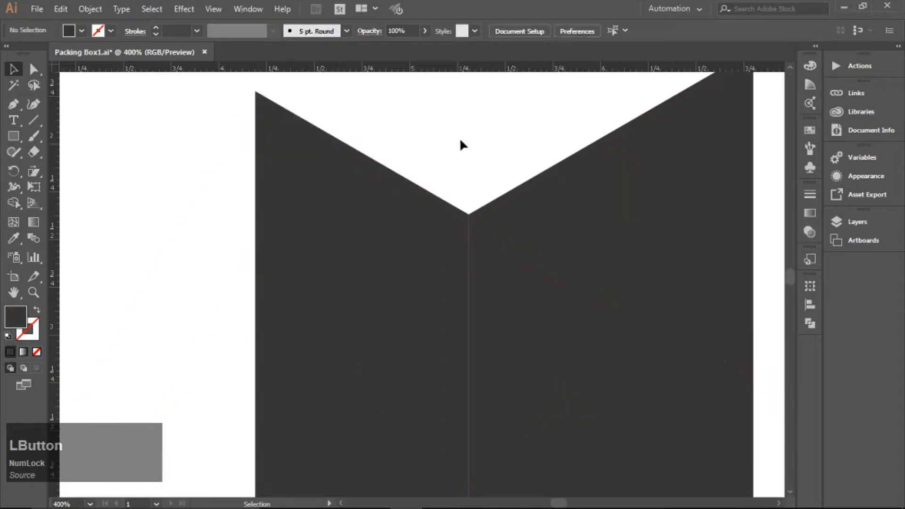
- Duplicate the wide front panel onto the box's rear-left side and fill the copy with the lightest grey swatch
{"action": "scroll", "coordinate": [510, 242], "scroll_direction": "down", "scroll_amount": 2}
{"action": "left_click_drag", "start_coordinate": [531, 335], "coordinate": [414, 275]}
{"action": "scroll", "coordinate": [509, 311], "scroll_direction": "down", "scroll_amount": 1}
{"action": "left_click", "coordinate": [14, 238]}
{"action": "left_click", "coordinate": [103, 246]}
{"action": "key", "text": "v"}
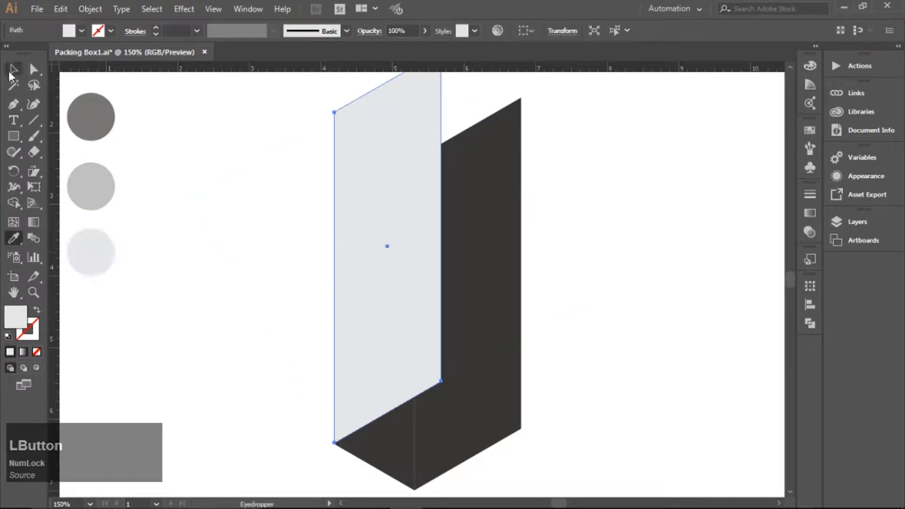
- Send the light grey inner panel behind the dark front panels
{"action": "right_click", "coordinate": [356, 189]}
{"action": "mouse_move", "coordinate": [483, 401]}
{"action": "left_click", "coordinate": [537, 439]}
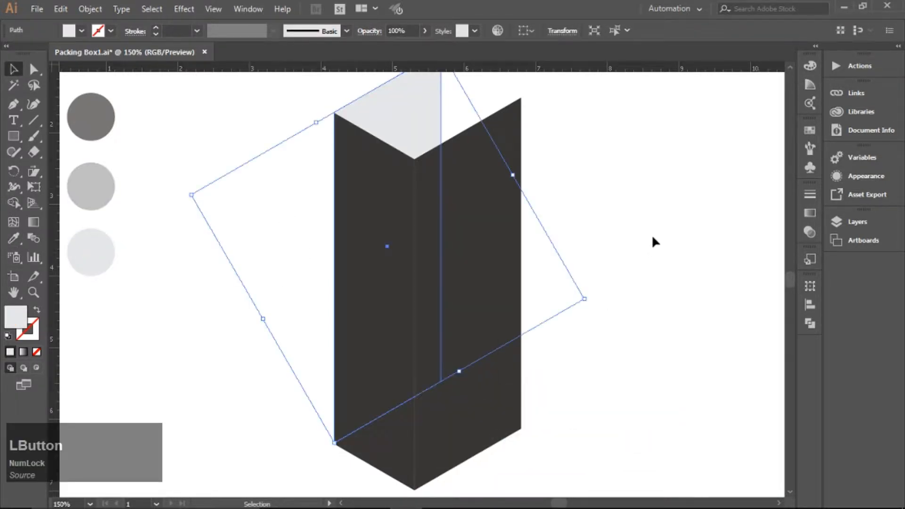
{"action": "left_click", "coordinate": [652, 234]}
- Duplicate the narrow front panel onto the box's rear-right side and fill the copy with the second-lightest grey swatch
{"action": "key", "text": "space"}
{"action": "left_click_drag", "start_coordinate": [458, 222], "coordinate": [449, 249]}
{"action": "left_click_drag", "start_coordinate": [363, 257], "coordinate": [468, 196]}
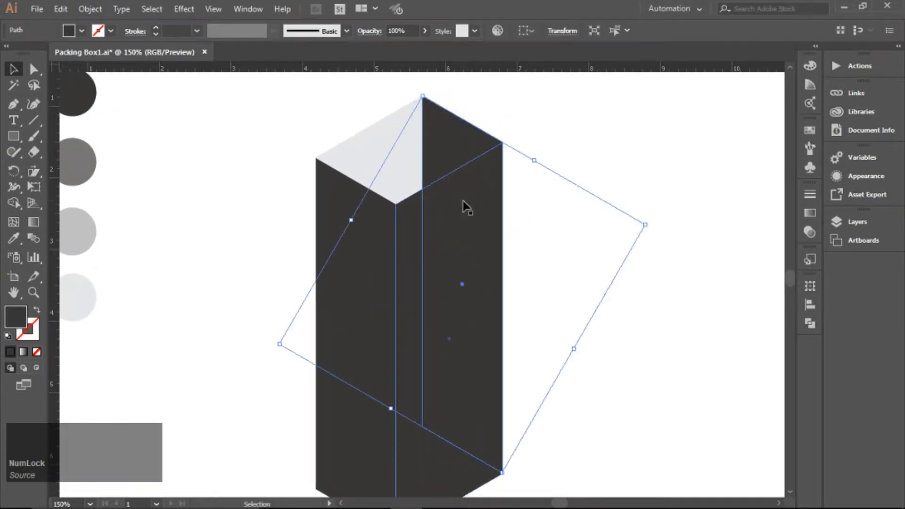
{"action": "left_click", "coordinate": [13, 238]}
{"action": "left_click", "coordinate": [73, 231]}
{"action": "key", "text": "v"}
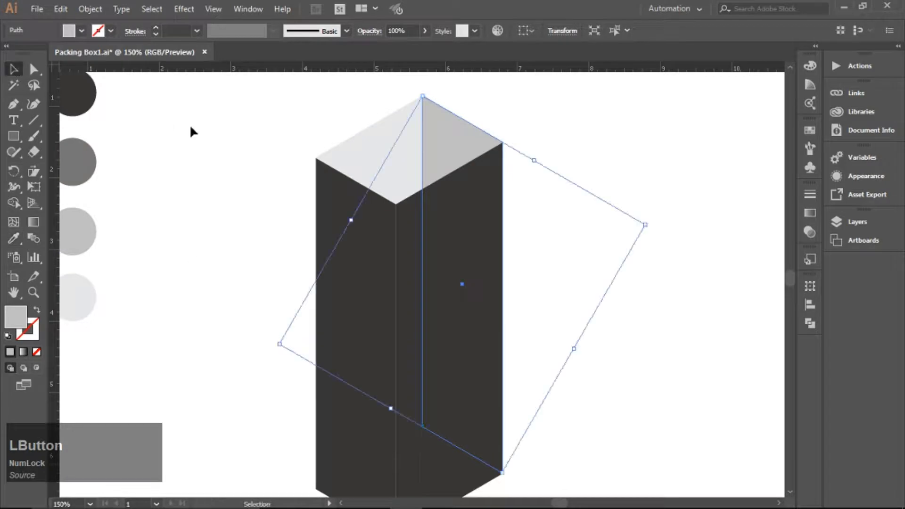
{"action": "left_click", "coordinate": [190, 130]}
- Draw a triangle on the right face with the Pen tool, reaching about 0.96 in down the front edge and up to the outer corner
{"action": "scroll", "coordinate": [487, 303], "scroll_direction": "down", "scroll_amount": 1}
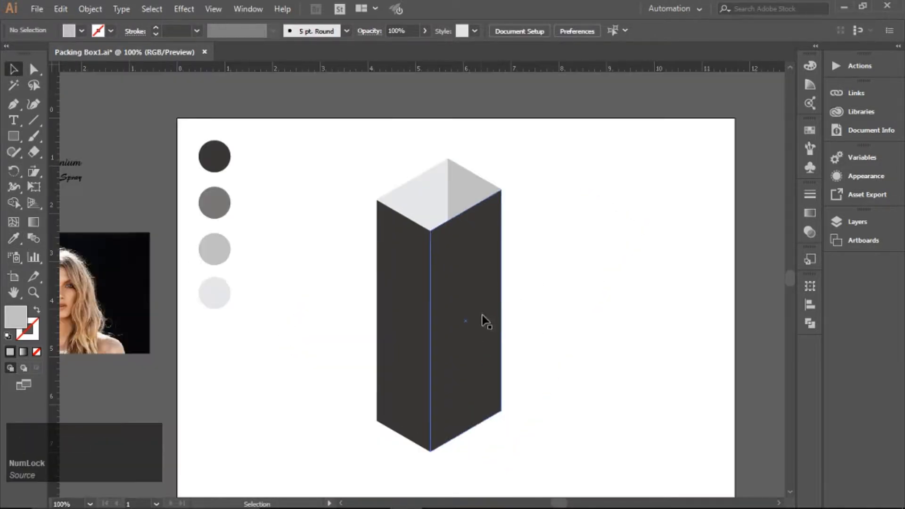
{"action": "left_click_drag", "start_coordinate": [485, 324], "coordinate": [460, 275]}
{"action": "left_click", "coordinate": [543, 278]}
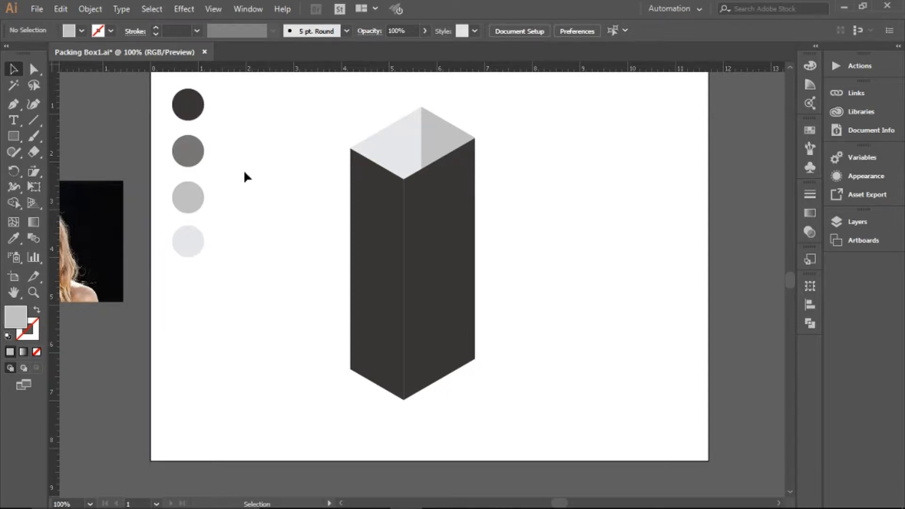
{"action": "left_click", "coordinate": [14, 106]}
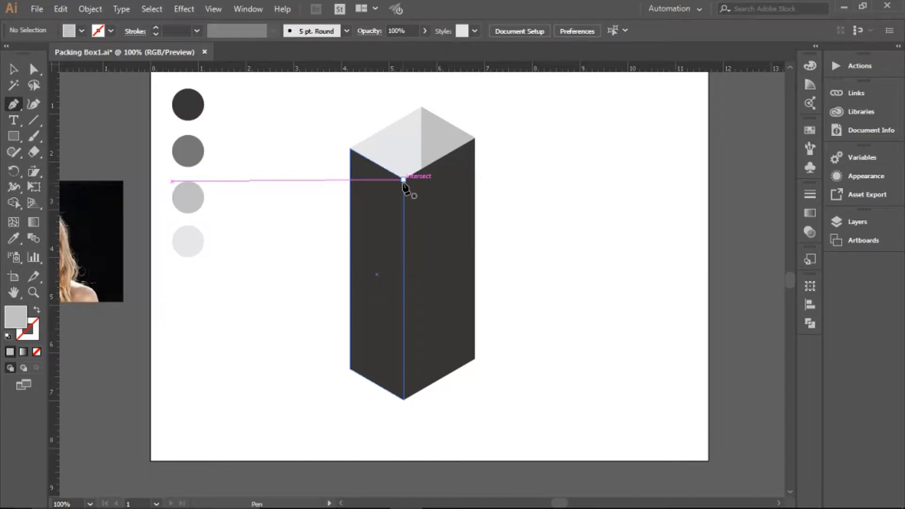
{"action": "left_click", "coordinate": [404, 179]}
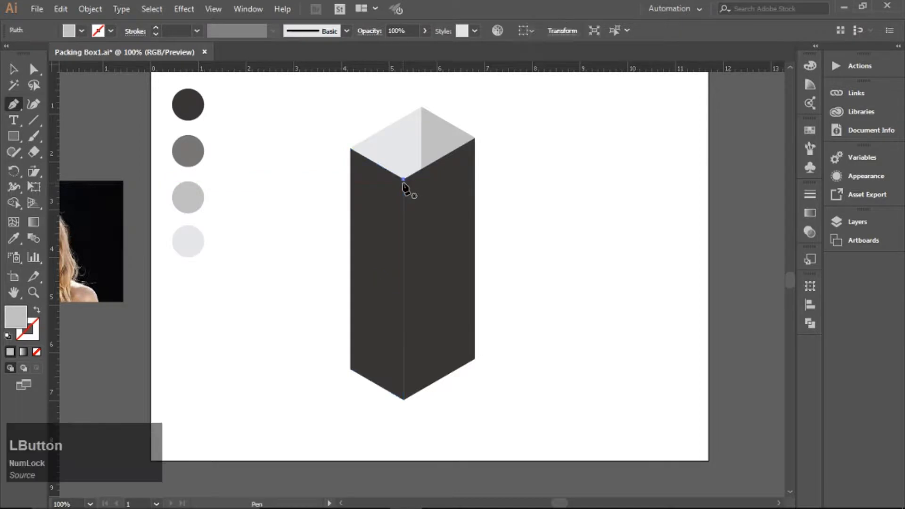
{"action": "left_click", "coordinate": [404, 210]}
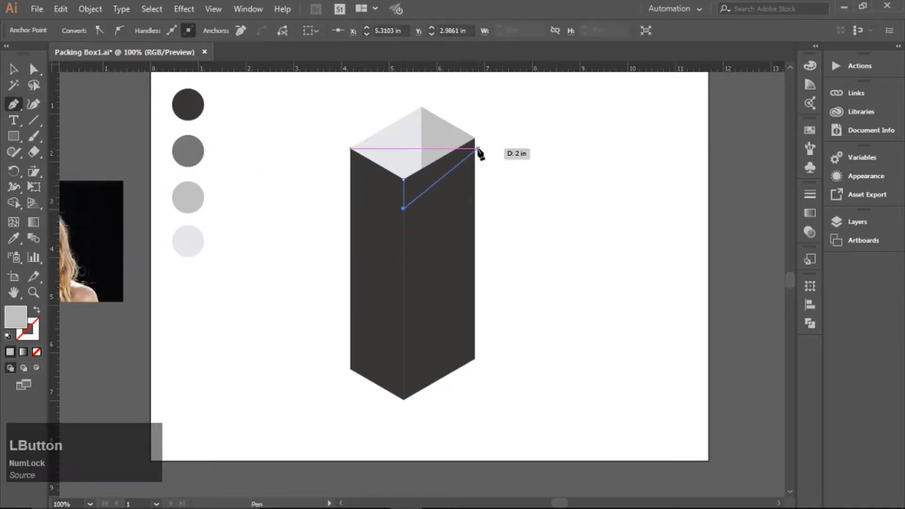
{"action": "key", "text": "ctrl+z"}
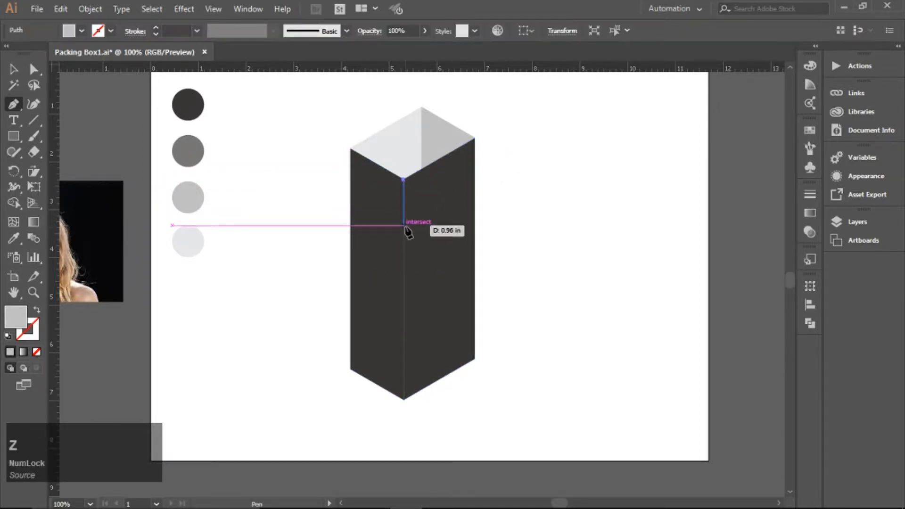
{"action": "left_click", "coordinate": [404, 226]}
{"action": "left_click", "coordinate": [474, 138]}
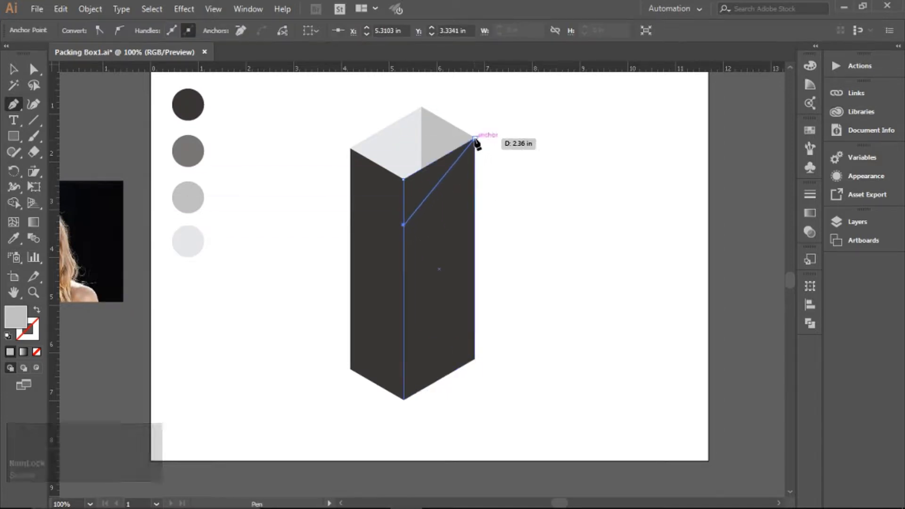
{"action": "left_click", "coordinate": [404, 176]}
- Draw a matching triangle on the left face between the outer corner, the front corner and the first triangle's lower point
{"action": "left_click", "coordinate": [350, 149]}
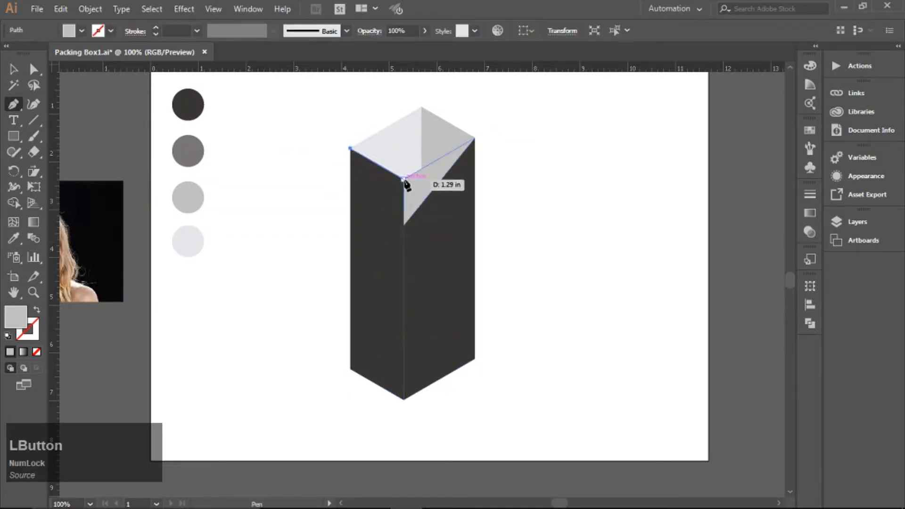
{"action": "left_click", "coordinate": [404, 180]}
{"action": "left_click", "coordinate": [404, 225]}
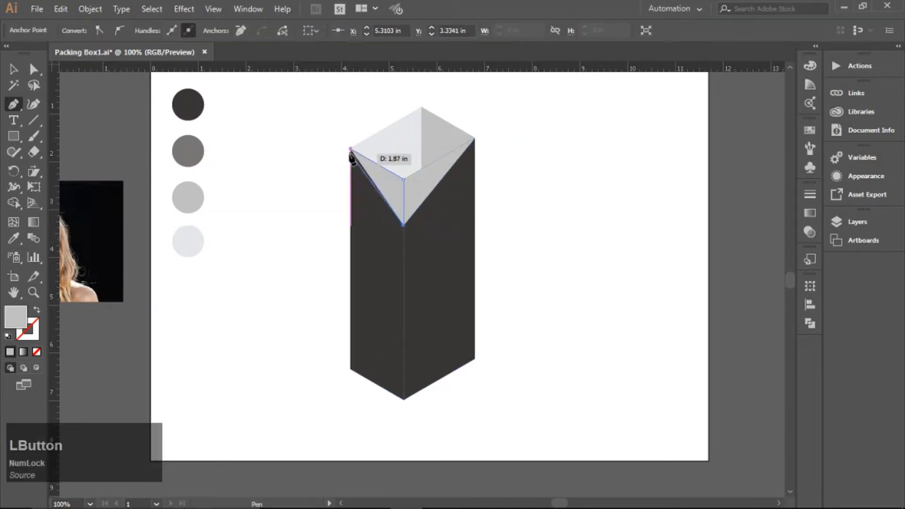
{"action": "left_click", "coordinate": [351, 149]}
{"action": "left_click", "coordinate": [14, 69]}
{"action": "left_click", "coordinate": [253, 192]}
- Fill the left-face triangle with the grey sampled from the inner rear-right panel
{"action": "left_click", "coordinate": [388, 194]}
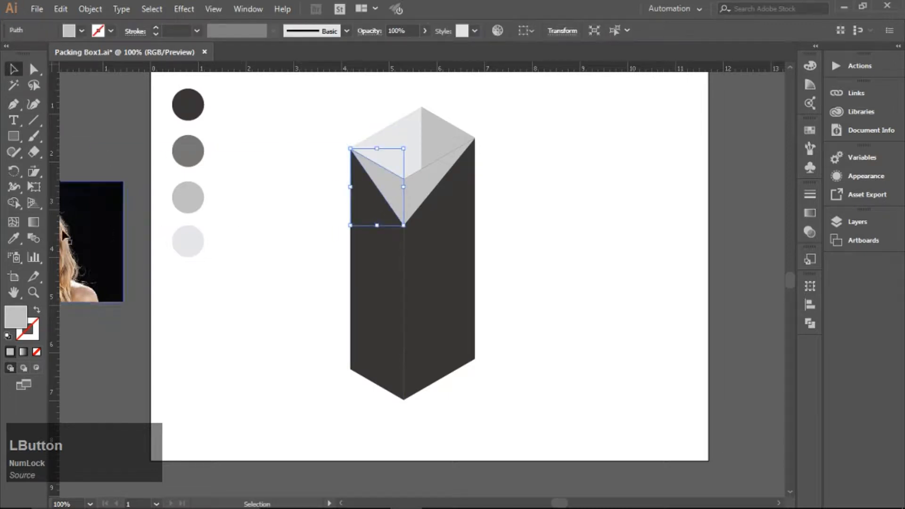
{"action": "left_click", "coordinate": [14, 239]}
{"action": "left_click", "coordinate": [427, 151]}
{"action": "left_click", "coordinate": [13, 70]}
- Fill the right-face triangle with the lightest grey swatch
{"action": "left_click", "coordinate": [428, 188]}
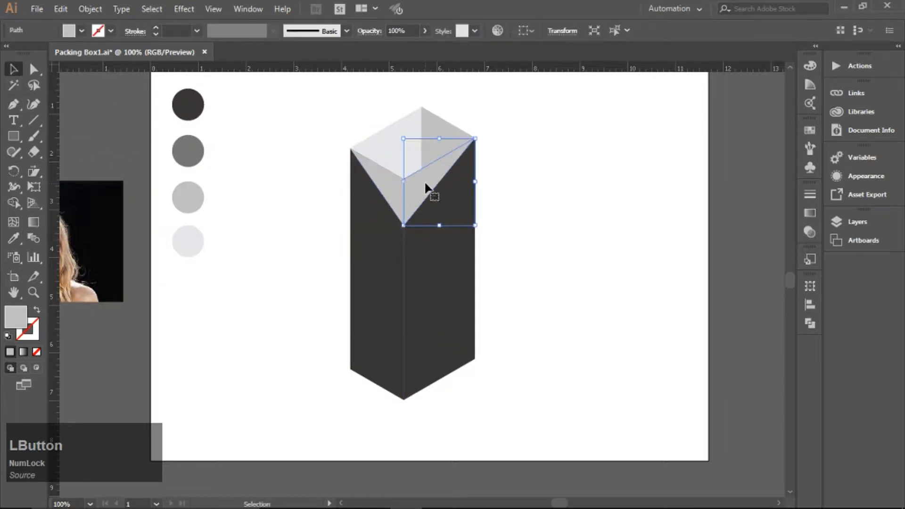
{"action": "left_click", "coordinate": [13, 238]}
{"action": "left_click", "coordinate": [186, 241]}
{"action": "left_click", "coordinate": [14, 69]}
{"action": "left_click", "coordinate": [619, 264]}
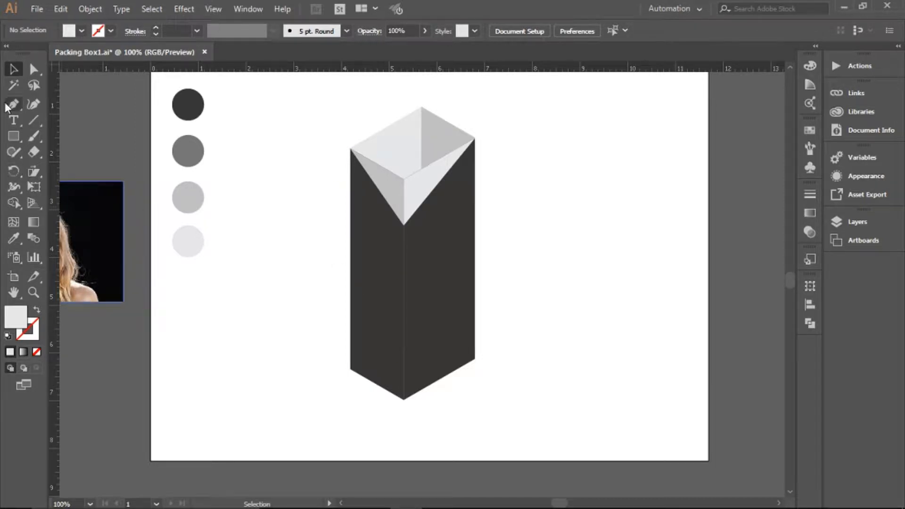
- Duplicate the box's dark right face and place the copy in the empty area right of the box
{"action": "left_click", "coordinate": [33, 69]}
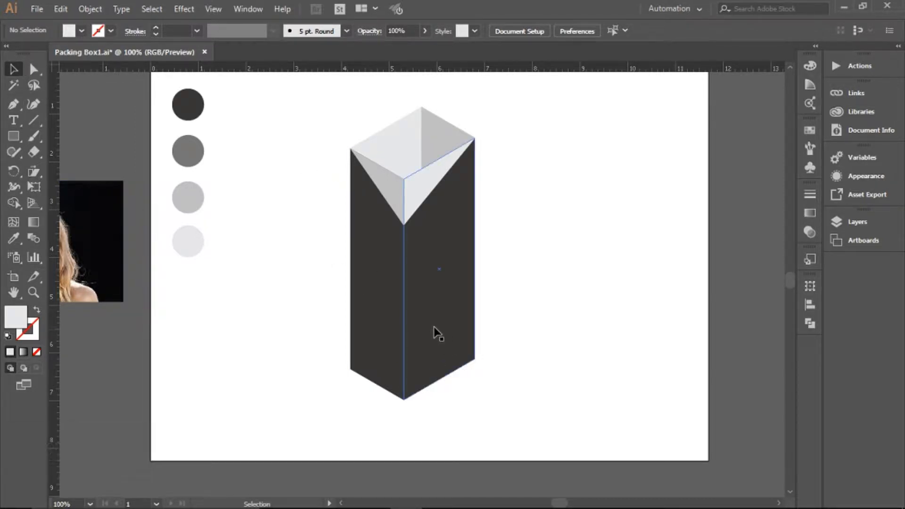
{"action": "left_click_drag", "start_coordinate": [438, 333], "coordinate": [566, 322]}
{"action": "key", "text": "a"}
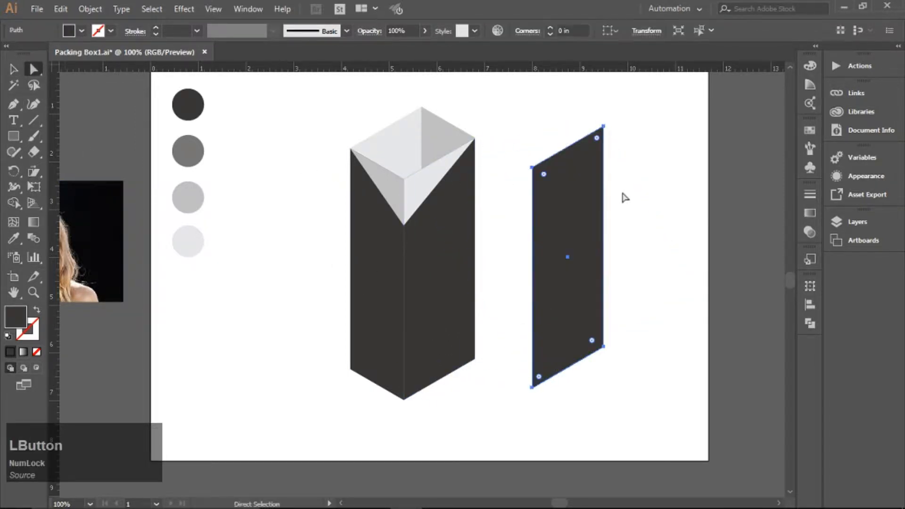
{"action": "left_click", "coordinate": [14, 71]}
{"action": "left_click_drag", "start_coordinate": [563, 281], "coordinate": [626, 266]}
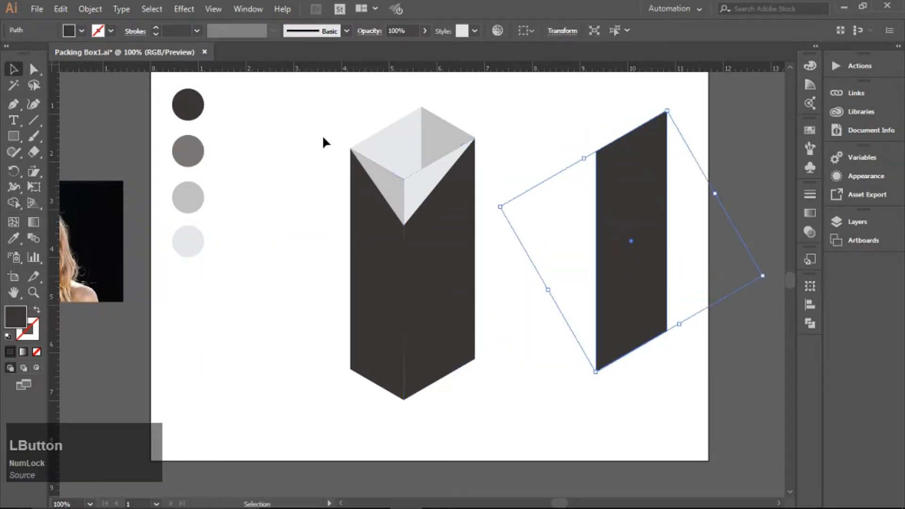
- Move the whole box further left and duplicate its dark left face against the copied right face
{"action": "left_click_drag", "start_coordinate": [323, 137], "coordinate": [395, 322]}
{"action": "left_click", "coordinate": [477, 301]}
{"action": "left_click_drag", "start_coordinate": [320, 302], "coordinate": [569, 273]}
{"action": "left_click", "coordinate": [629, 383]}
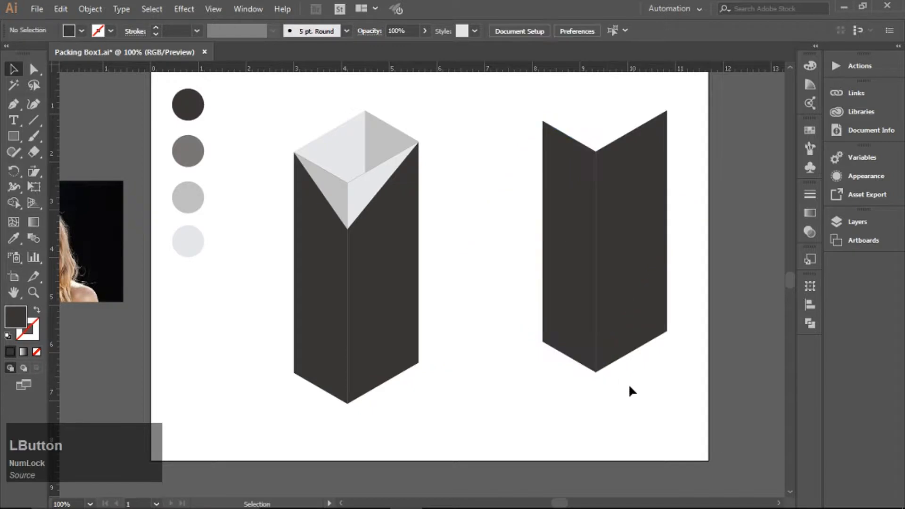
- Shorten the duplicated dark faces into a low band by moving their upper corner points straight down
{"action": "scroll", "coordinate": [604, 144], "scroll_direction": "up", "scroll_amount": 2}
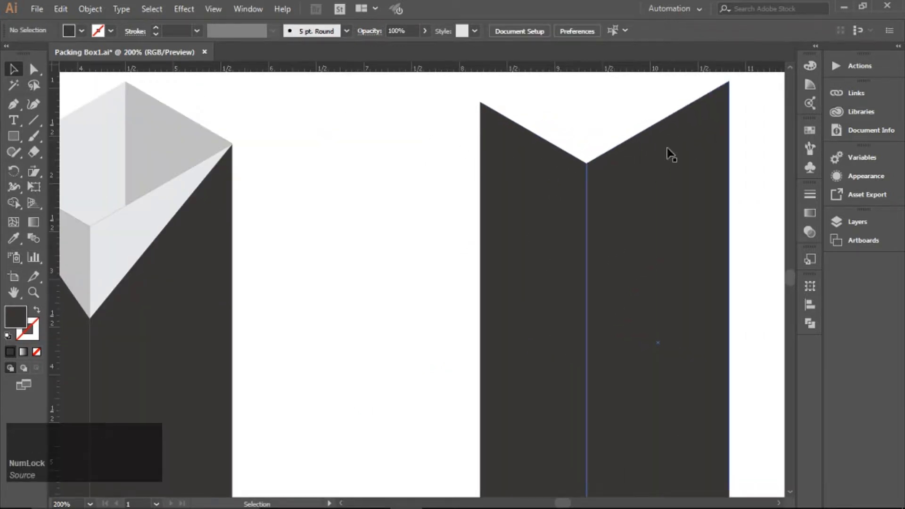
{"action": "scroll", "coordinate": [546, 211], "scroll_direction": "down", "scroll_amount": 3}
{"action": "key", "text": "a"}
{"action": "left_click_drag", "start_coordinate": [488, 158], "coordinate": [644, 213]}
{"action": "left_click_drag", "start_coordinate": [582, 201], "coordinate": [565, 325]}
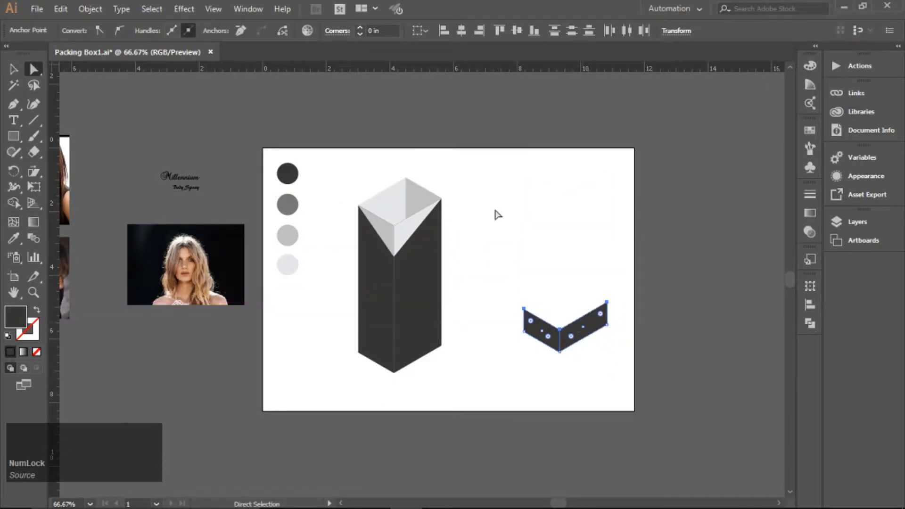
- Bring both short band pieces to the front and fill them with the lightest grey swatch
{"action": "right_click", "coordinate": [569, 332]}
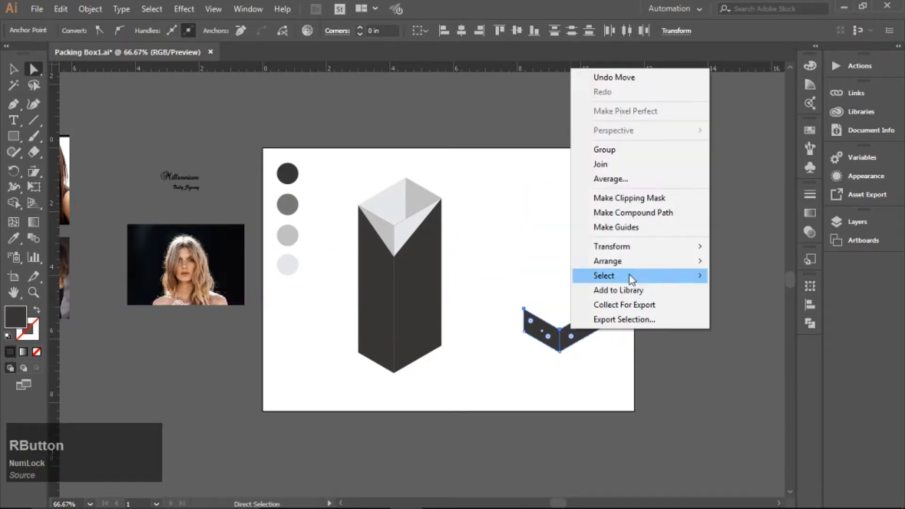
{"action": "mouse_move", "coordinate": [631, 262]}
{"action": "left_click", "coordinate": [767, 265]}
{"action": "key", "text": "i"}
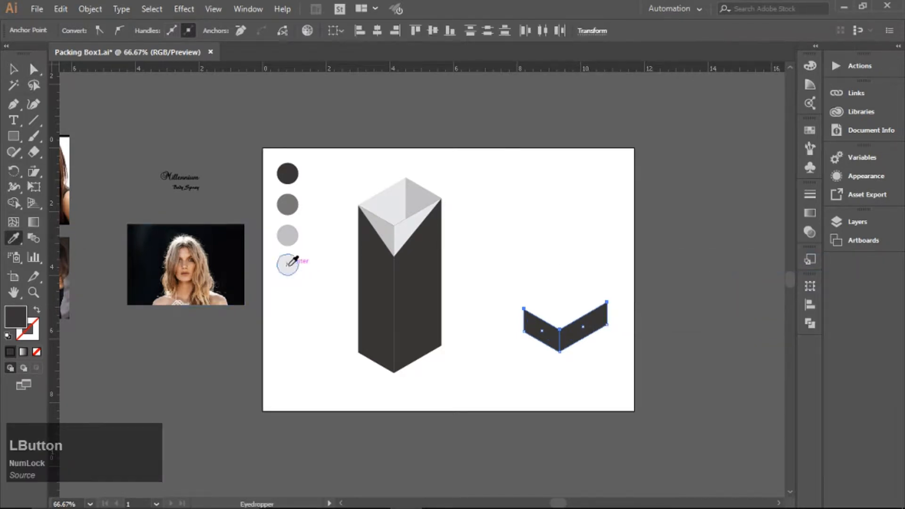
{"action": "left_click", "coordinate": [286, 265]}
- Place the two band pieces over the base of the box, one on each front face
{"action": "key", "text": "v"}
{"action": "left_click_drag", "start_coordinate": [569, 333], "coordinate": [404, 354]}
{"action": "left_click_drag", "start_coordinate": [556, 349], "coordinate": [384, 363]}
- Fill the left band piece with the light grey of the third swatch circle
{"action": "left_click", "coordinate": [13, 238]}
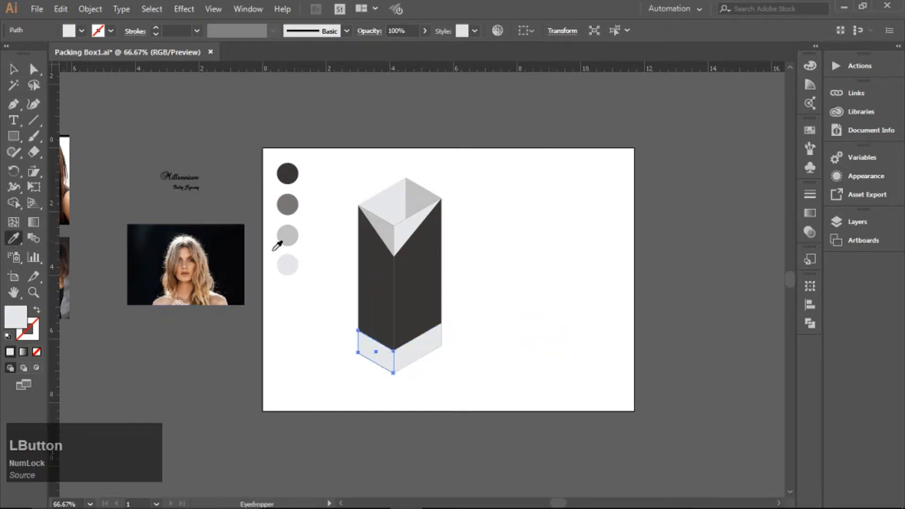
{"action": "left_click", "coordinate": [285, 236]}
{"action": "key", "text": "v"}
{"action": "left_click", "coordinate": [525, 284]}
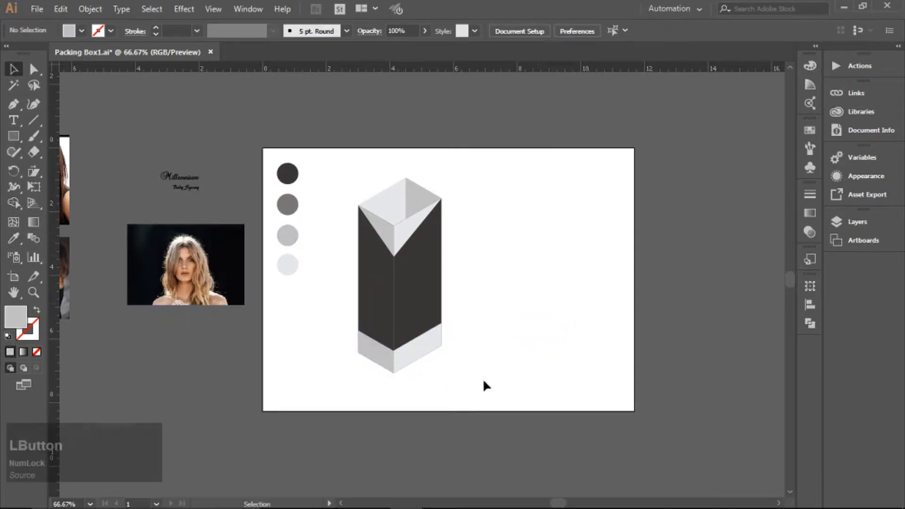
- Centre the right band piece horizontally on the box's dark right face
{"action": "scroll", "coordinate": [387, 341], "scroll_direction": "up", "scroll_amount": 2}
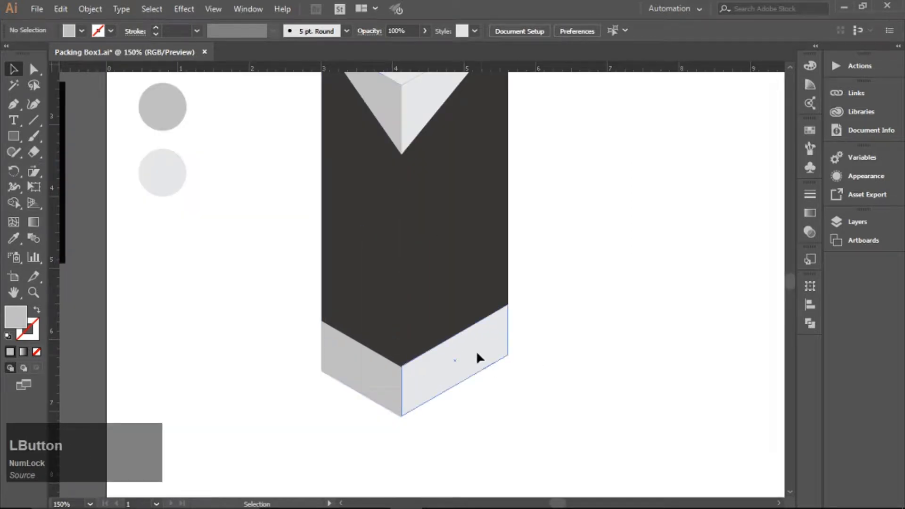
{"action": "left_click", "coordinate": [477, 355]}
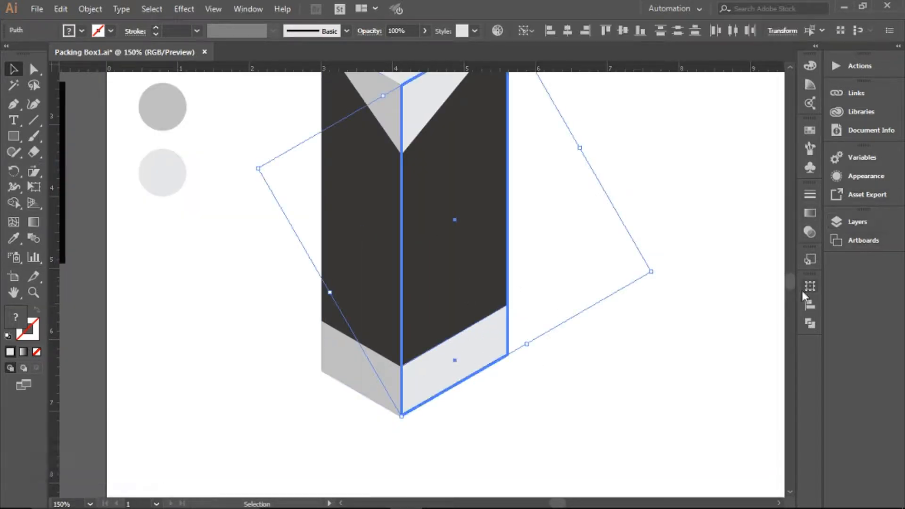
{"action": "left_click", "coordinate": [809, 305]}
{"action": "left_click", "coordinate": [675, 313]}
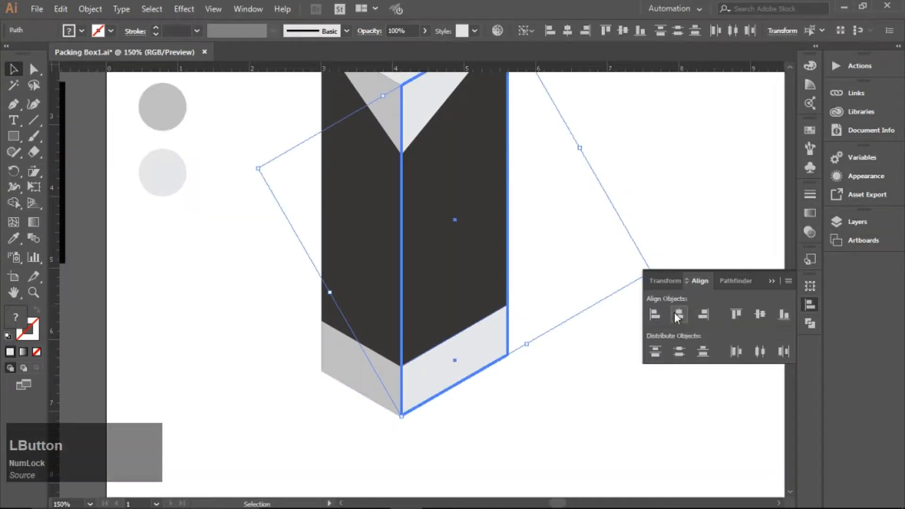
{"action": "left_click", "coordinate": [573, 356]}
- Centre the left band piece horizontally on the box's dark left face, using the face as the key object
{"action": "left_click", "coordinate": [334, 362]}
{"action": "left_click", "coordinate": [361, 285], "text": "shift"}
{"action": "left_click", "coordinate": [361, 284]}
{"action": "left_click", "coordinate": [669, 313]}
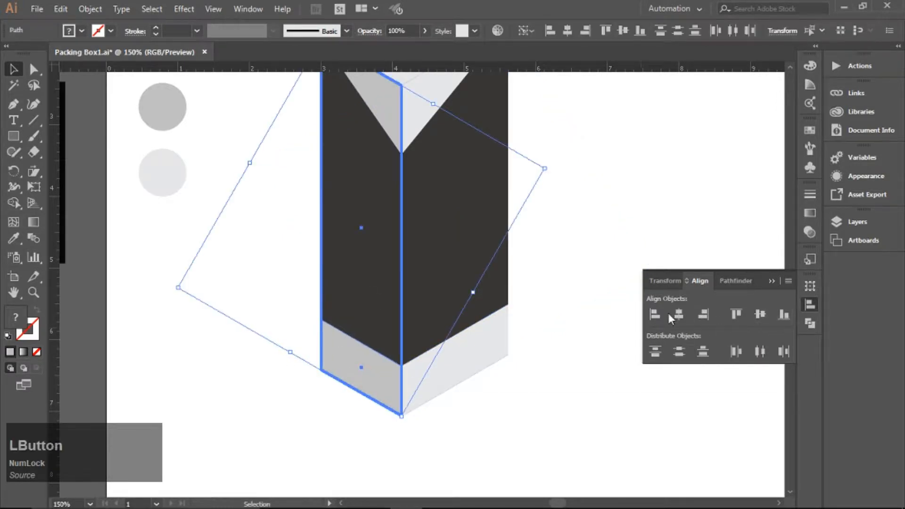
{"action": "left_click", "coordinate": [643, 242]}
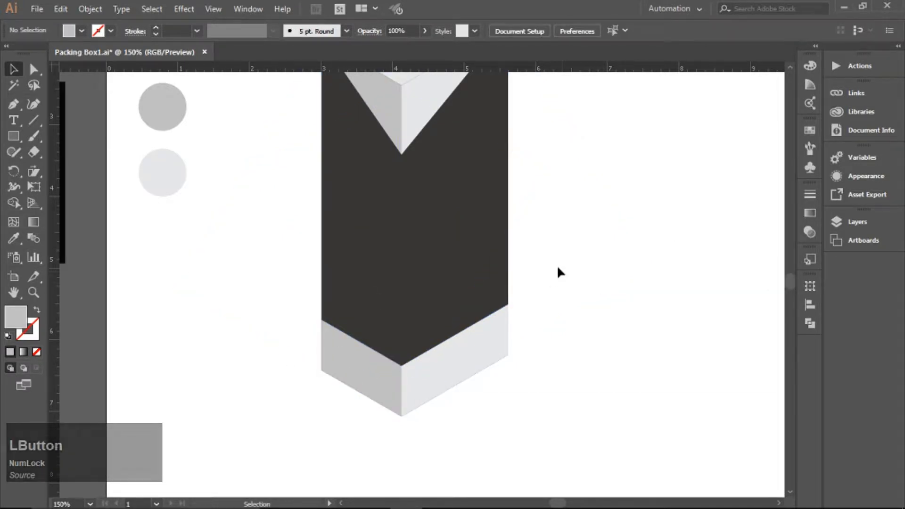
- Fill the box's left face with the darker black swatch
{"action": "left_click", "coordinate": [357, 236]}
{"action": "left_click", "coordinate": [450, 233]}
{"action": "left_click", "coordinate": [370, 218]}
{"action": "left_click", "coordinate": [809, 131]}
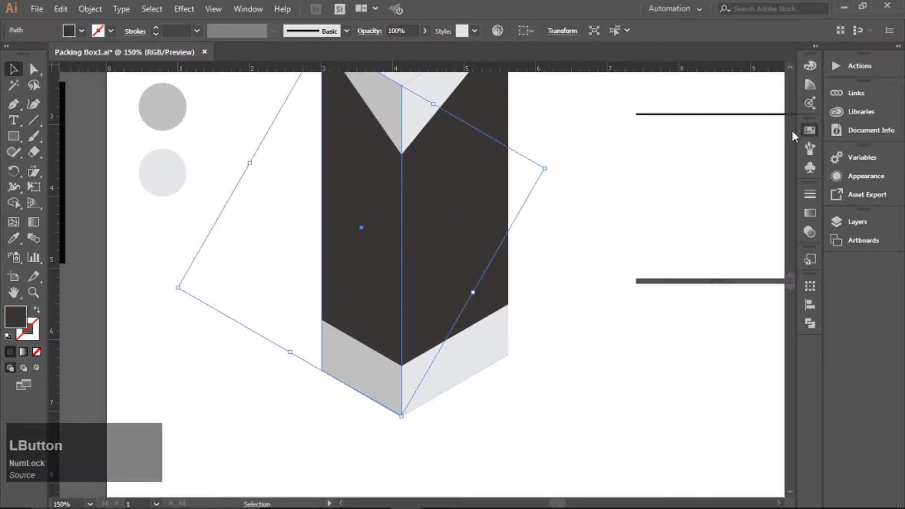
{"action": "left_click", "coordinate": [671, 169]}
{"action": "left_click", "coordinate": [787, 116]}
{"action": "left_click", "coordinate": [543, 230]}
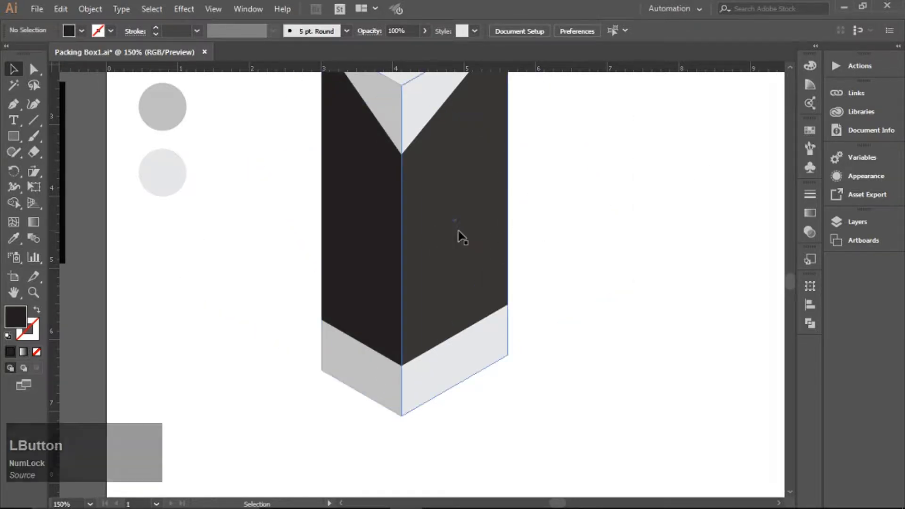
- Create a 2 in by 4 in unfilled rectangle with a black 1 pt stroke in the empty area right of the box
{"action": "left_click_drag", "start_coordinate": [466, 218], "coordinate": [485, 296]}
{"action": "left_click", "coordinate": [599, 293]}
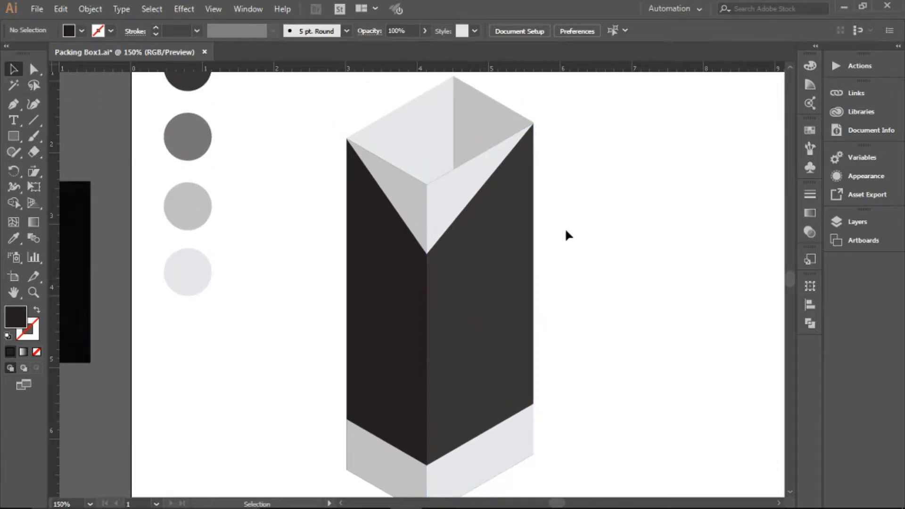
{"action": "scroll", "coordinate": [566, 229], "scroll_direction": "down", "scroll_amount": 3}
{"action": "scroll", "coordinate": [565, 229], "scroll_direction": "up", "scroll_amount": 1}
{"action": "left_click", "coordinate": [530, 236]}
{"action": "left_click", "coordinate": [14, 136]}
{"action": "left_click", "coordinate": [618, 220]}
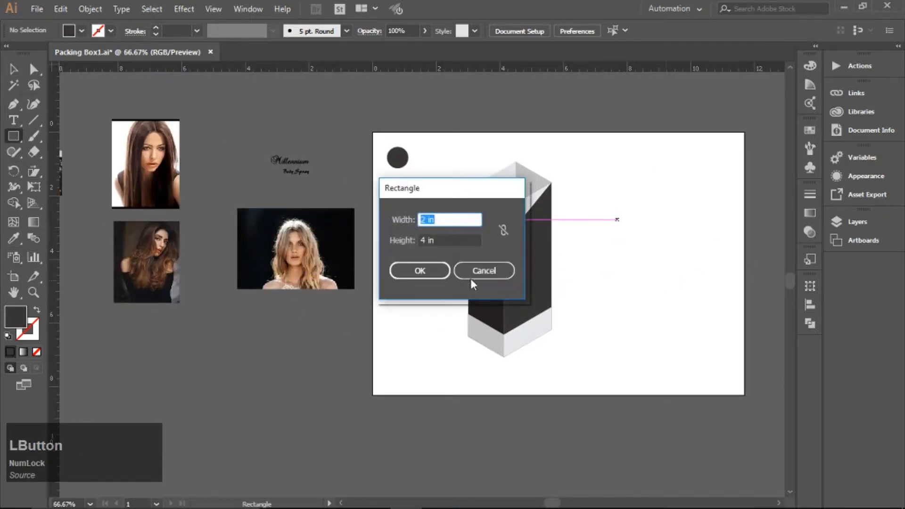
{"action": "left_click", "coordinate": [421, 271]}
{"action": "left_click", "coordinate": [8, 337]}
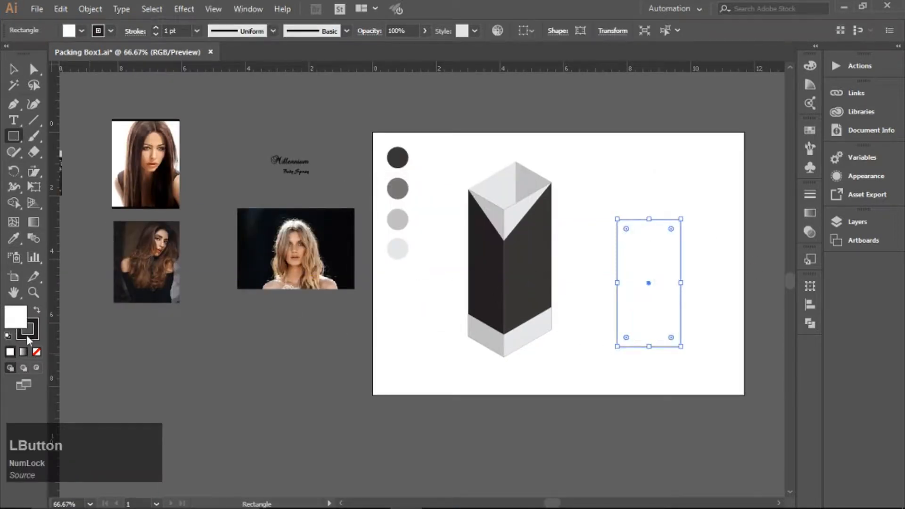
{"action": "left_click", "coordinate": [13, 70]}
- Move the blonde woman's photo over the 2 x 4 in rectangle and bring the rectangle to the front
{"action": "left_click_drag", "start_coordinate": [283, 279], "coordinate": [640, 307]}
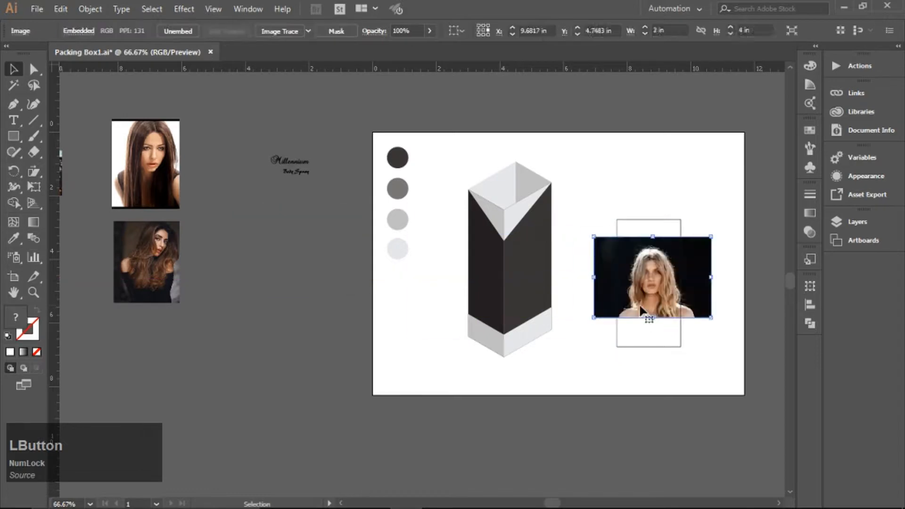
{"action": "left_click_drag", "start_coordinate": [682, 334], "coordinate": [677, 343]}
{"action": "right_click", "coordinate": [677, 343]}
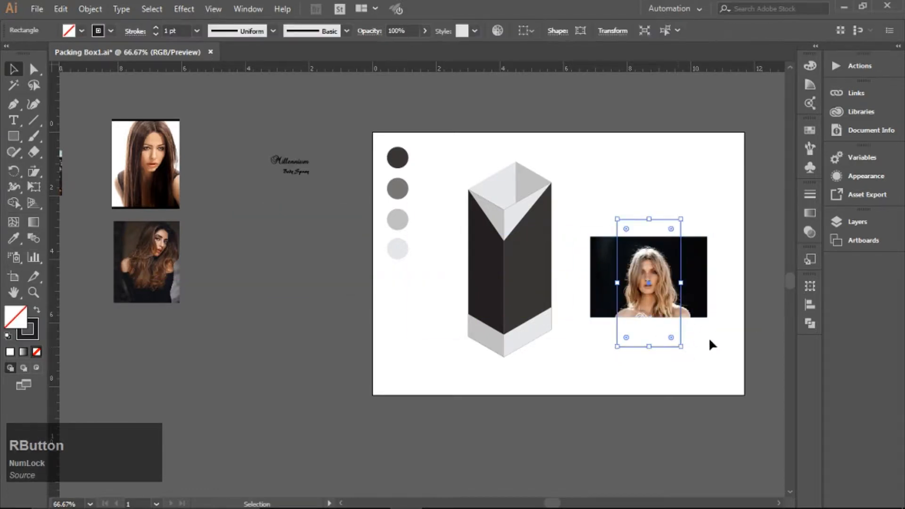
{"action": "mouse_move", "coordinate": [747, 283]}
{"action": "left_click", "coordinate": [666, 276]}
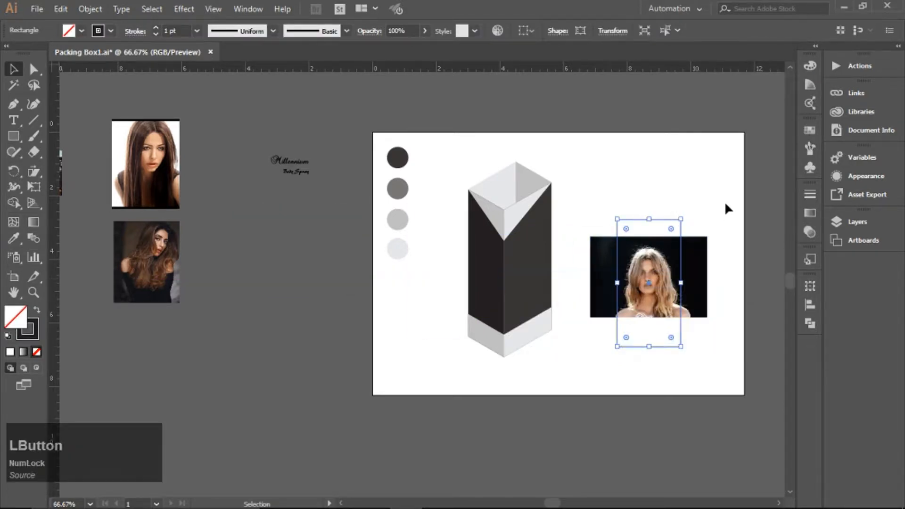
{"action": "left_click", "coordinate": [725, 201]}
- Scale the photo down proportionally and centre it horizontally and vertically on the rectangle
{"action": "left_click", "coordinate": [687, 278]}
{"action": "left_click_drag", "start_coordinate": [707, 237], "coordinate": [658, 270]}
{"action": "left_click", "coordinate": [718, 271]}
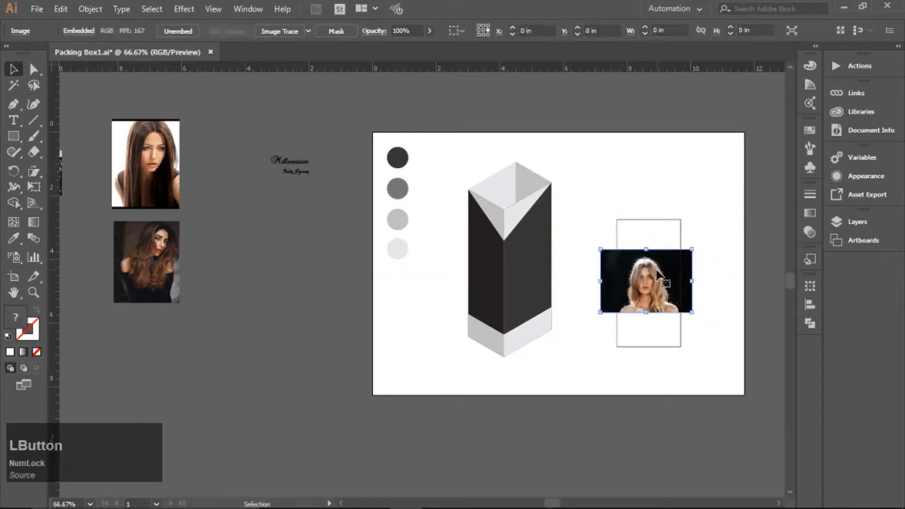
{"action": "left_click", "coordinate": [655, 220], "text": "shift"}
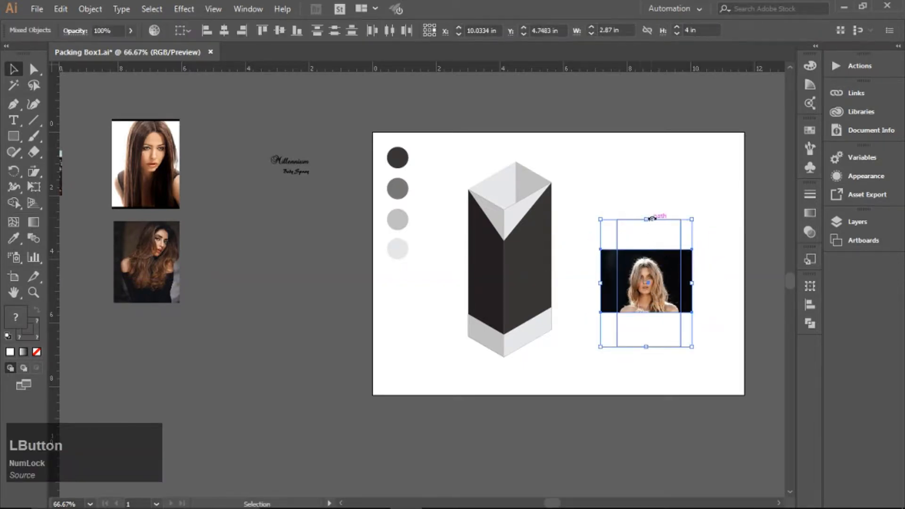
{"action": "left_click", "coordinate": [811, 306]}
{"action": "left_click", "coordinate": [760, 314]}
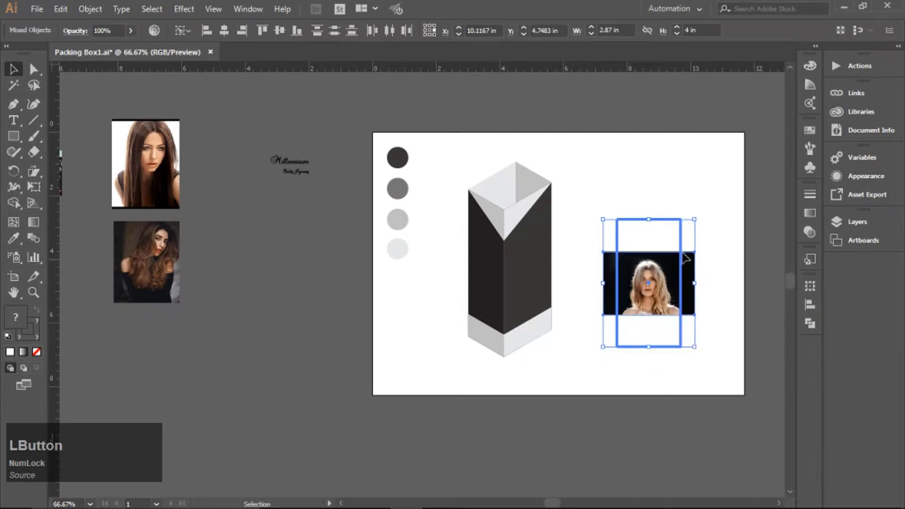
- Clip the photo with the rectangle and move the clipped photo onto the box's right face
{"action": "right_click", "coordinate": [663, 277]}
{"action": "left_click", "coordinate": [716, 372]}
{"action": "left_click", "coordinate": [709, 303]}
{"action": "left_click_drag", "start_coordinate": [669, 282], "coordinate": [570, 278]}
- Scale the clipped photo non-uniformly about its centre to 86.06% horizontally and 100% vertically
{"action": "scroll", "coordinate": [549, 281], "scroll_direction": "up", "scroll_amount": 1}
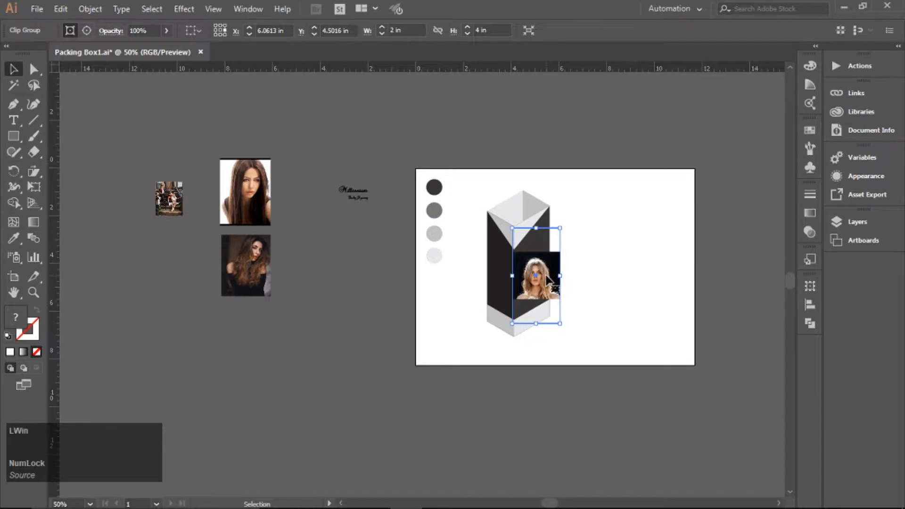
{"action": "scroll", "coordinate": [546, 277], "scroll_direction": "up", "scroll_amount": 4}
{"action": "left_click", "coordinate": [632, 271]}
{"action": "left_click", "coordinate": [574, 293]}
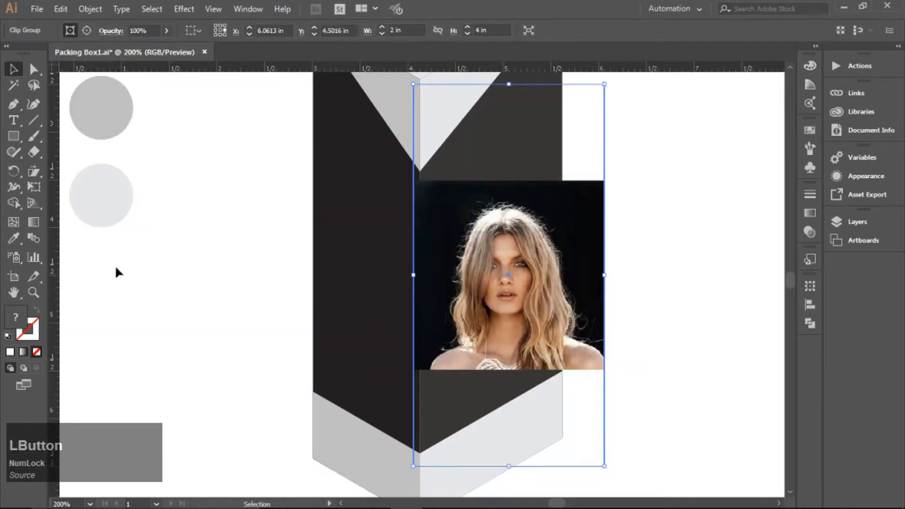
{"action": "left_click_drag", "start_coordinate": [33, 170], "coordinate": [83, 172]}
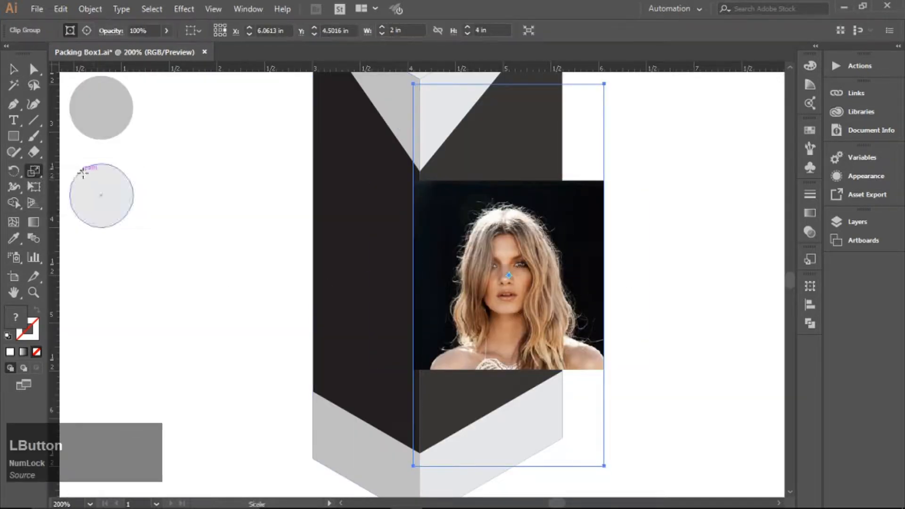
{"action": "left_click", "coordinate": [509, 275], "text": "alt"}
{"action": "left_click", "coordinate": [395, 174]}
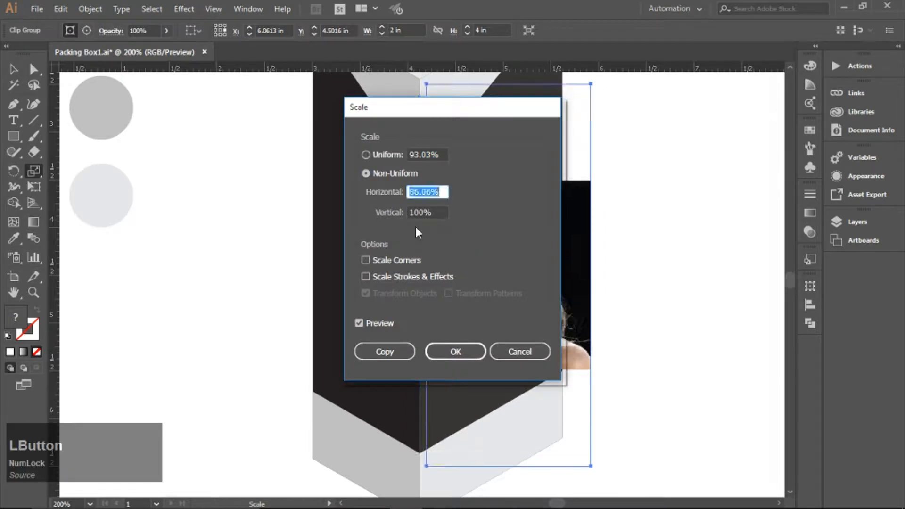
{"action": "left_click", "coordinate": [455, 352]}
- Shear the clipped photo by 30° along the horizontal axis about its centre
{"action": "left_click_drag", "start_coordinate": [37, 176], "coordinate": [99, 173]}
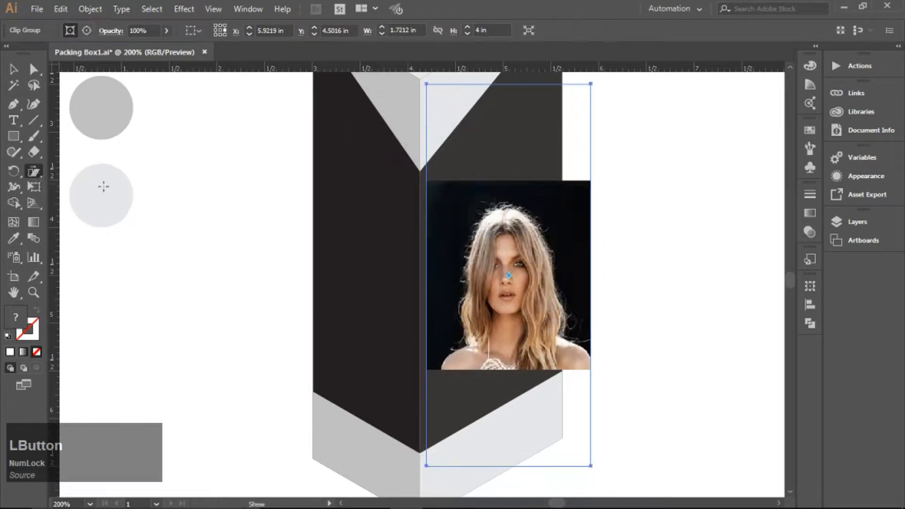
{"action": "left_click", "coordinate": [510, 276], "text": "alt"}
{"action": "type", "text": "30"}
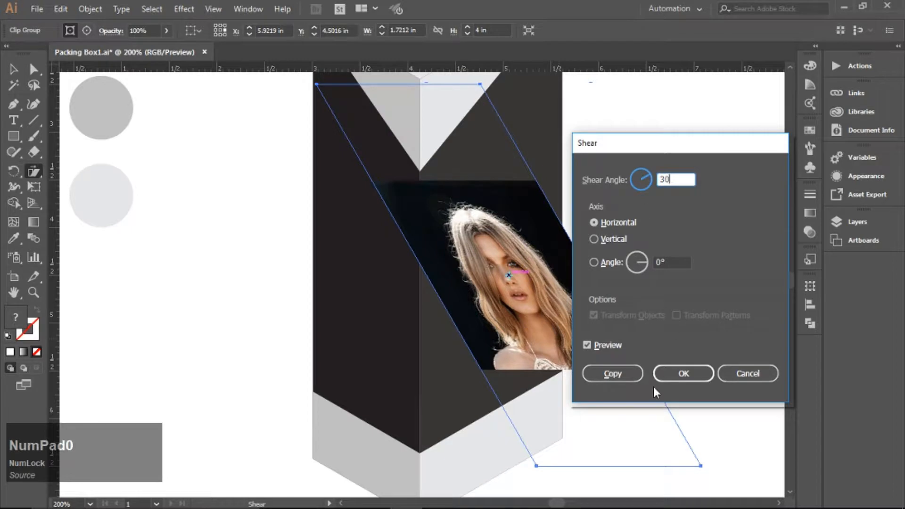
{"action": "left_click", "coordinate": [660, 376]}
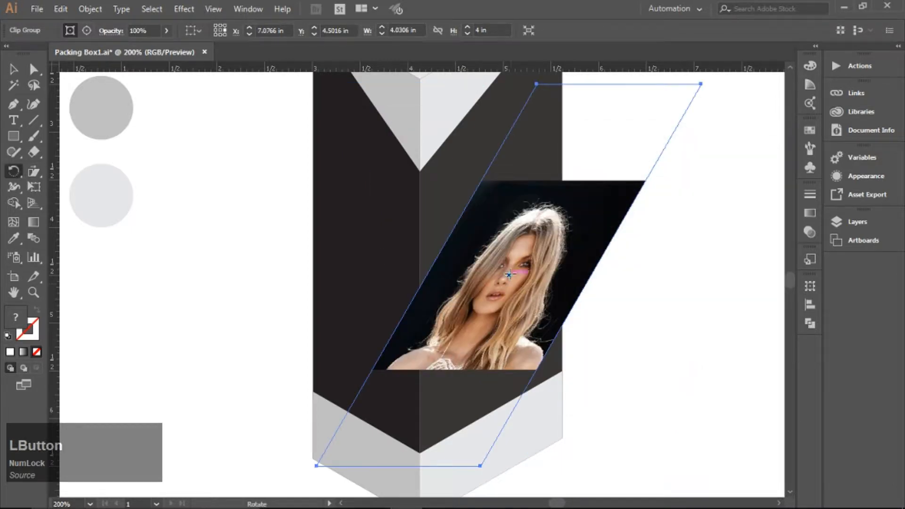
- Rotate the sheared photo by 30° about its centre
{"action": "left_click", "coordinate": [509, 276], "text": "alt"}
{"action": "type", "text": "30"}
{"action": "left_click", "coordinate": [593, 309]}
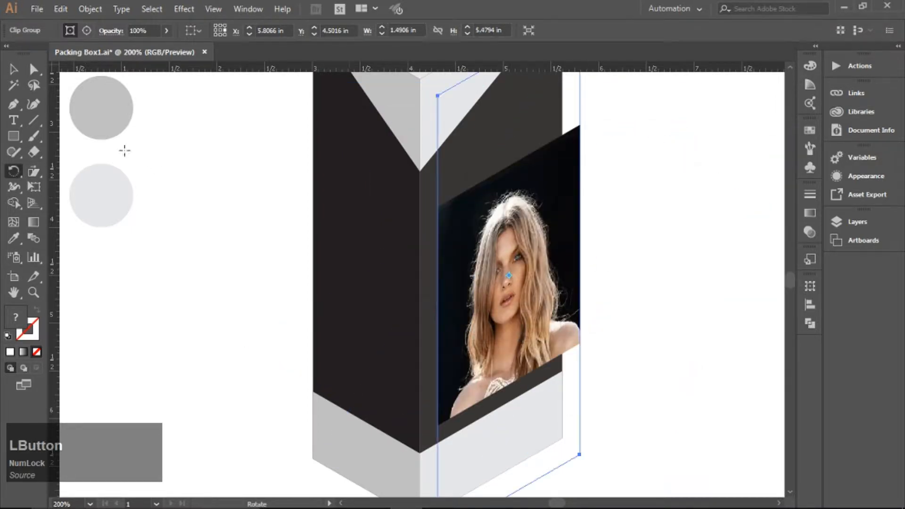
- Fit the photo between the side edges of the box's right face and match the face's fill to the photo's dark background
{"action": "left_click", "coordinate": [13, 70]}
{"action": "left_click", "coordinate": [219, 141]}
{"action": "left_click_drag", "start_coordinate": [554, 227], "coordinate": [536, 226]}
{"action": "left_click", "coordinate": [691, 196]}
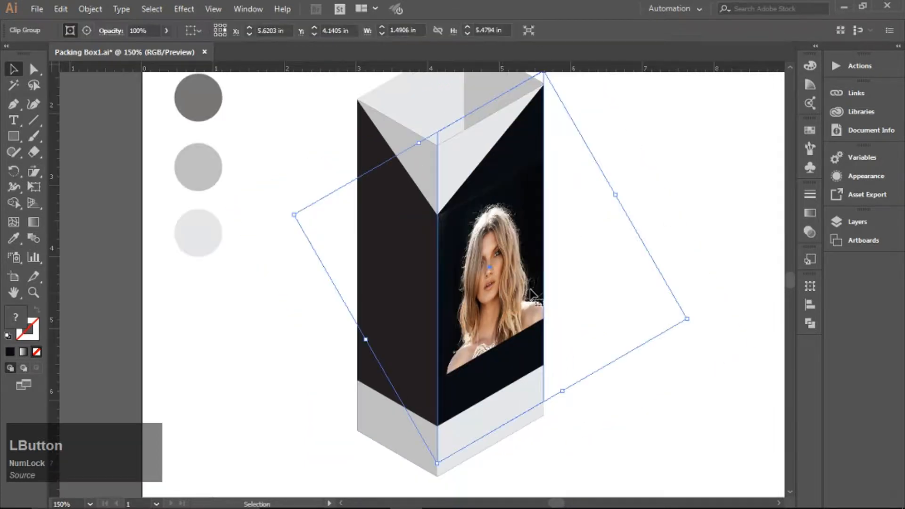
- Nudge the photo down until it meets the light band, and shift it slightly left
{"action": "key", "text": "Down"}
{"action": "key", "text": "Down"}
{"action": "key", "text": "Down"}
{"action": "key", "text": "Down"}
{"action": "key", "text": "Down"}
{"action": "key", "text": "Down"}
{"action": "key", "text": "Down"}
{"action": "key", "text": "Down"}
{"action": "key", "text": "Down"}
{"action": "key", "text": "Down"}
{"action": "key", "text": "Down"}
{"action": "key", "text": "Down"}
{"action": "key", "text": "Down"}
{"action": "key", "text": "Down"}
{"action": "key", "text": "Down"}
{"action": "key", "text": "Down"}
{"action": "key", "text": "Down"}
{"action": "key", "text": "Down"}
{"action": "key", "text": "Down"}
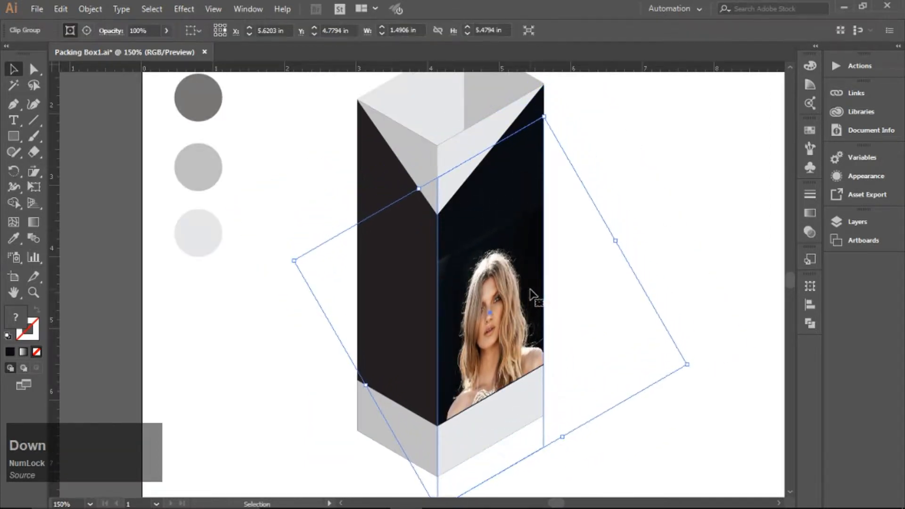
{"action": "key", "text": "Left"}
{"action": "key", "text": "Down"}
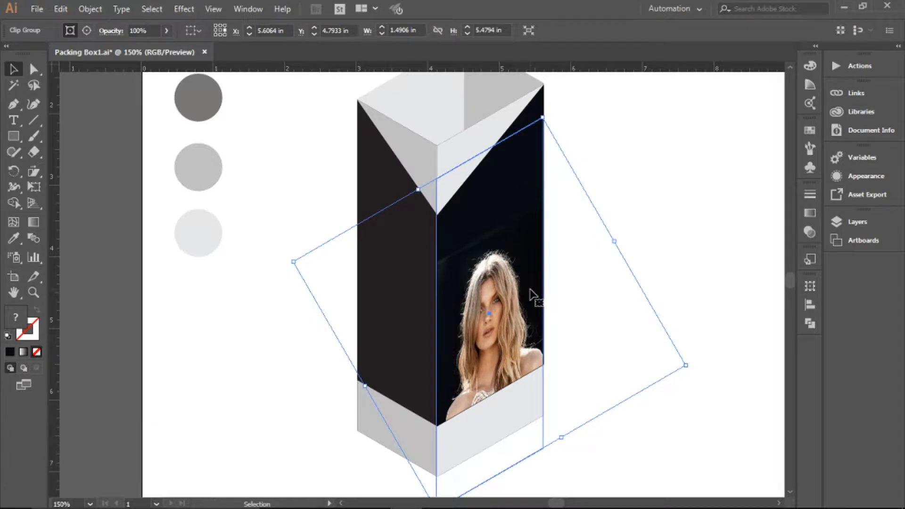
{"action": "left_click", "coordinate": [686, 206]}
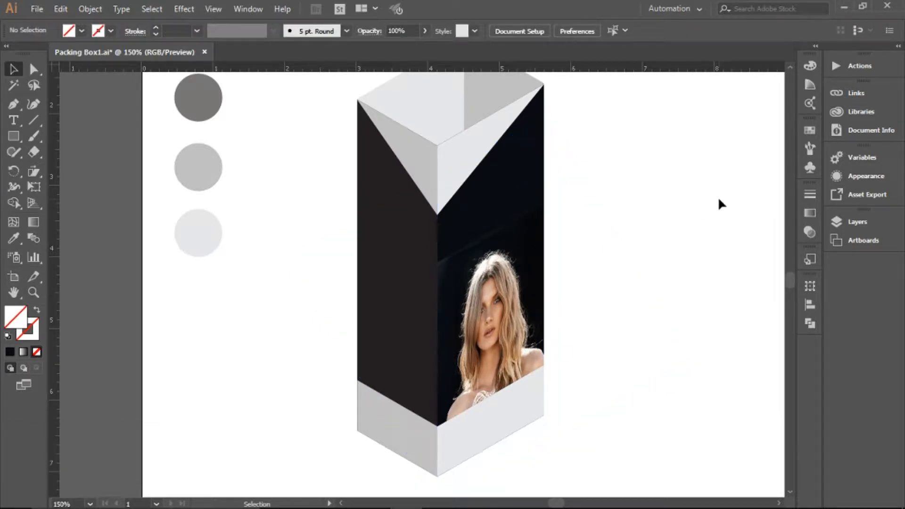
- Try to match the box's left face fill to the dark colour of the right face
{"action": "left_click", "coordinate": [367, 323]}
{"action": "key", "text": "i"}
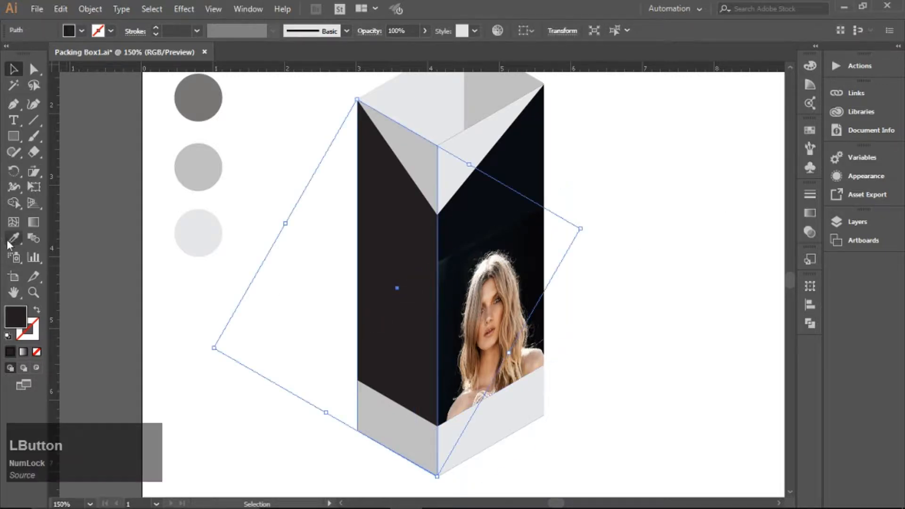
{"action": "left_click", "coordinate": [476, 197]}
{"action": "left_click", "coordinate": [14, 69]}
{"action": "left_click", "coordinate": [262, 313]}
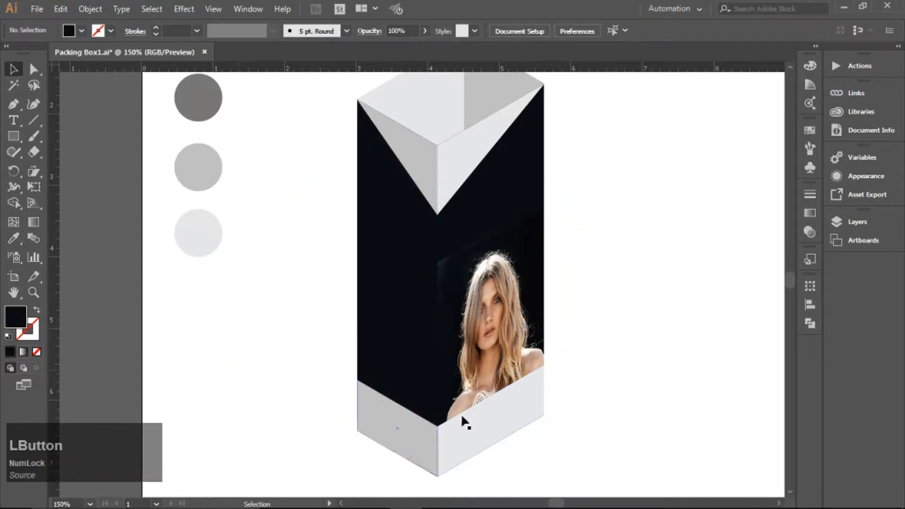
{"action": "key", "text": "ctrl+z"}
{"action": "left_click", "coordinate": [639, 312]}
{"action": "scroll", "coordinate": [466, 318], "scroll_direction": "down", "scroll_amount": 1}
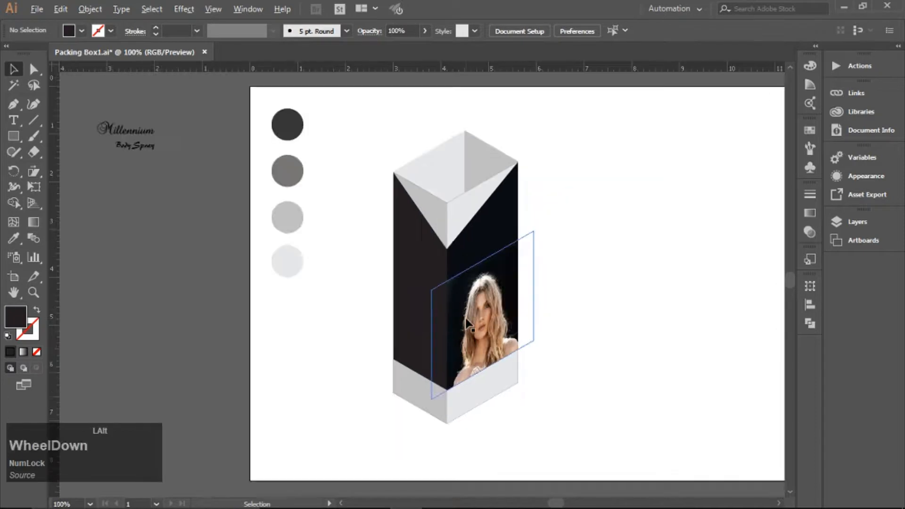
{"action": "left_click", "coordinate": [603, 257]}
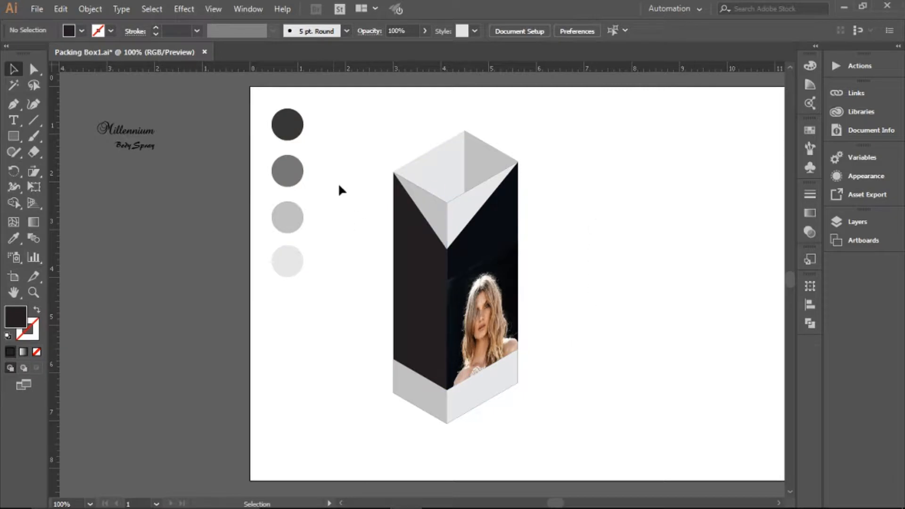
- Add the text "Millennium" on the empty artboard area beside the box's right face
{"action": "key", "text": "space"}
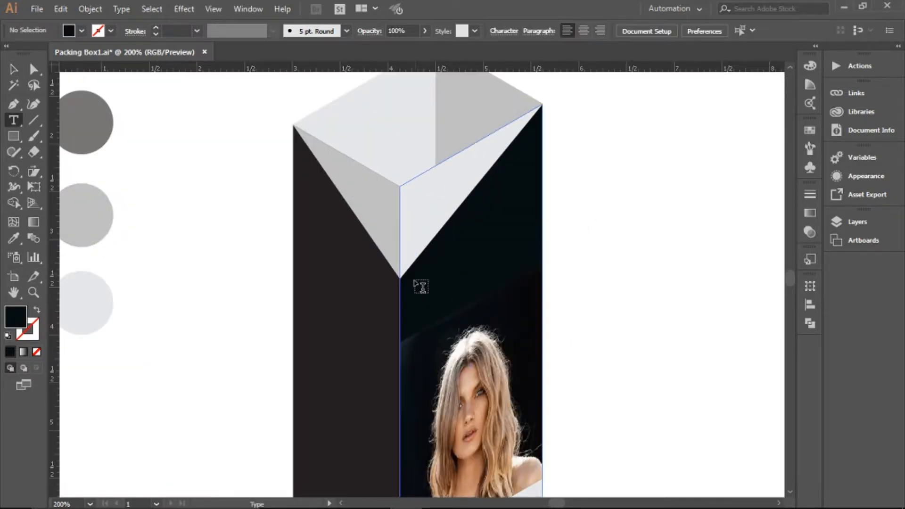
{"action": "left_click", "coordinate": [575, 277]}
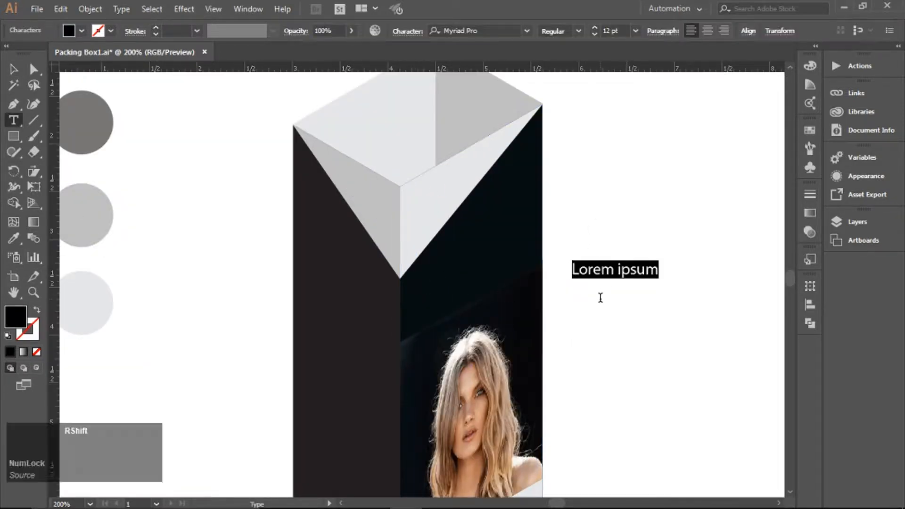
{"action": "type", "text": "Millennium"}
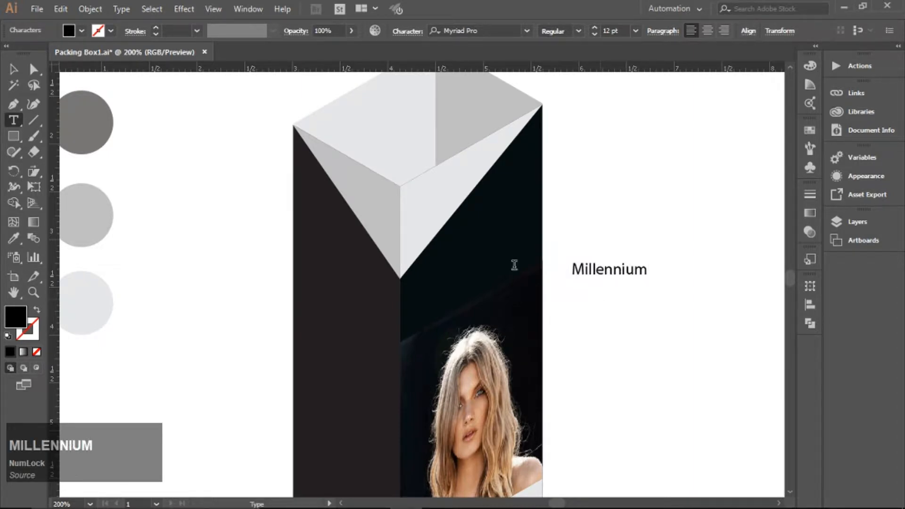
{"action": "left_click", "coordinate": [14, 70]}
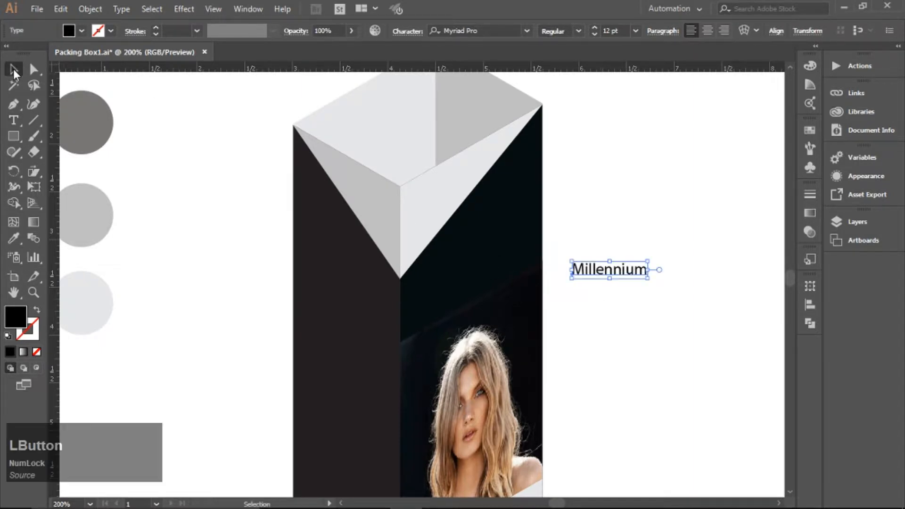
- Place the Millennium text on the right face above the photo and fill it with white
{"action": "left_click", "coordinate": [661, 347]}
{"action": "left_click", "coordinate": [616, 275]}
{"action": "left_click_drag", "start_coordinate": [590, 280], "coordinate": [436, 289]}
{"action": "left_click", "coordinate": [810, 130]}
{"action": "left_click", "coordinate": [663, 166]}
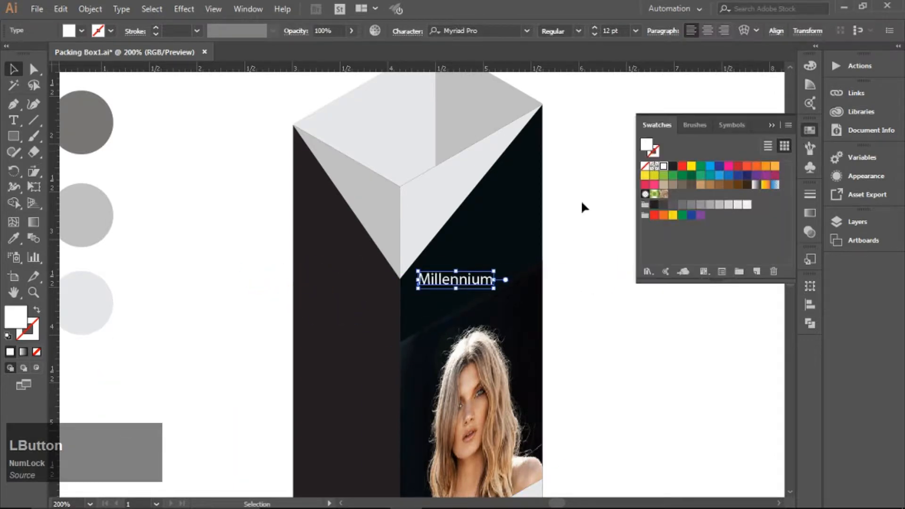
{"action": "left_click", "coordinate": [651, 230]}
- Change the Millennium text's font to BelmarCnd-Bold
{"action": "left_click_drag", "start_coordinate": [536, 304], "coordinate": [365, 309]}
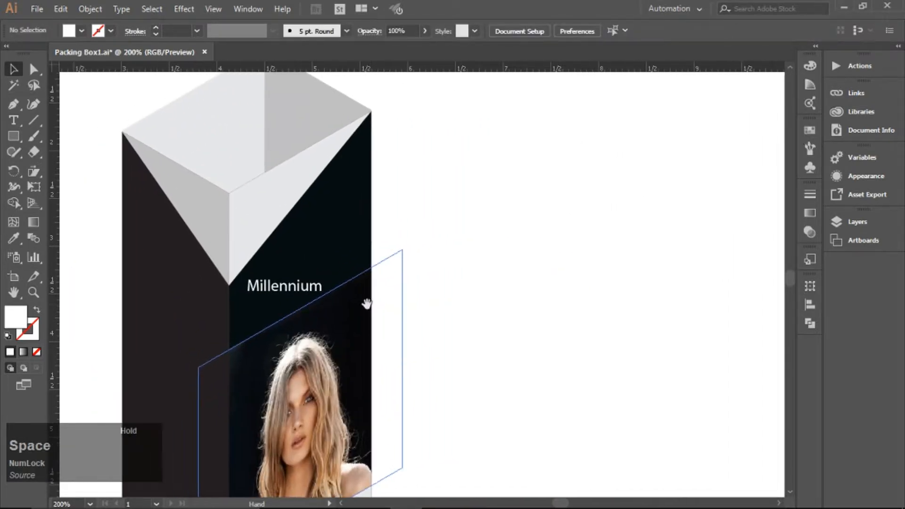
{"action": "left_click", "coordinate": [290, 285]}
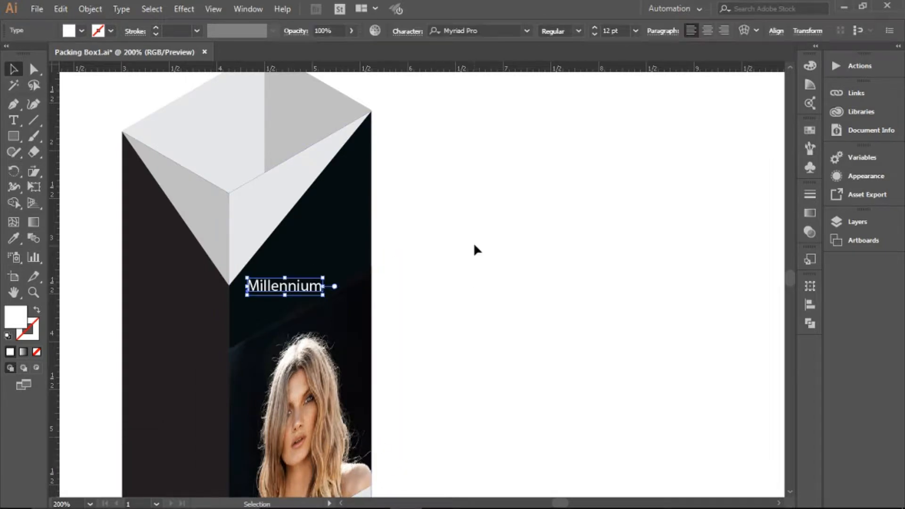
{"action": "left_click", "coordinate": [527, 31]}
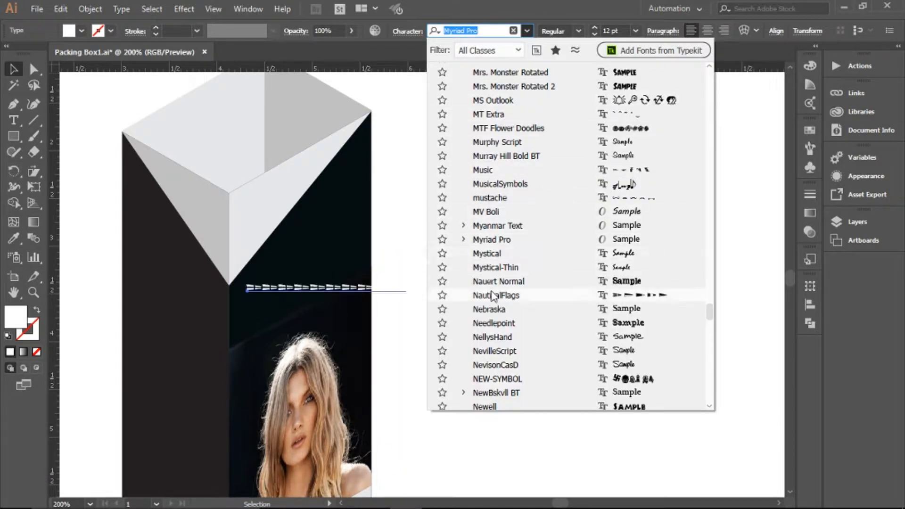
{"action": "left_click_drag", "start_coordinate": [711, 315], "coordinate": [711, 117]}
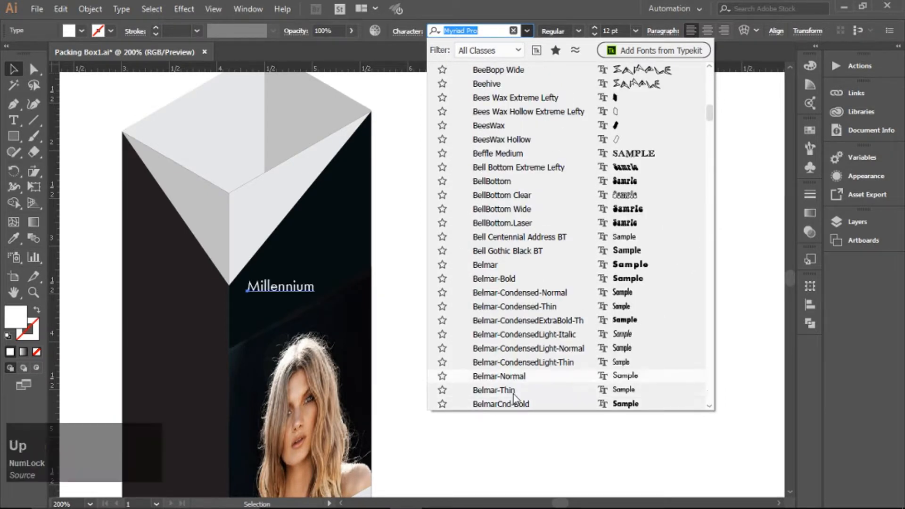
{"action": "scroll", "coordinate": [514, 396], "scroll_direction": "down", "scroll_amount": 1}
{"action": "key", "text": "KP_Enter"}
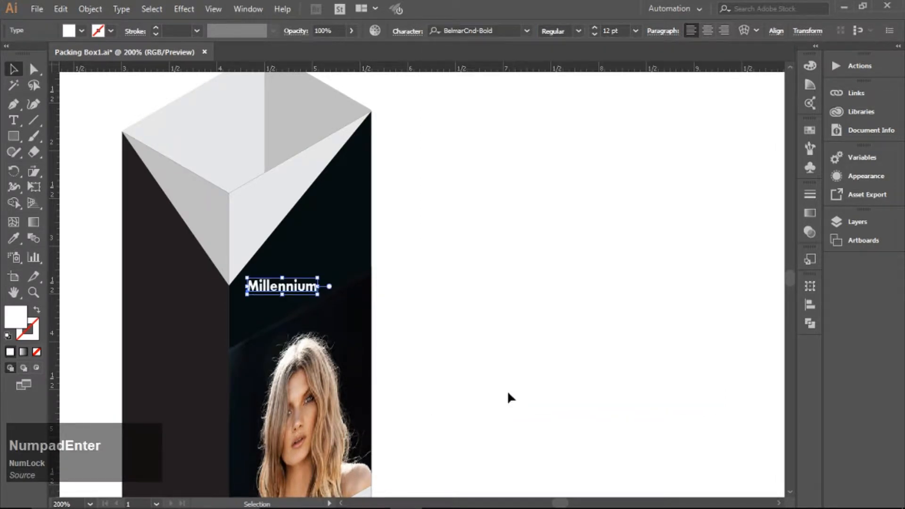
- Set the Millennium text's tracking to 200
{"action": "left_click", "coordinate": [258, 296]}
{"action": "left_click", "coordinate": [407, 32]}
{"action": "left_click", "coordinate": [384, 127]}
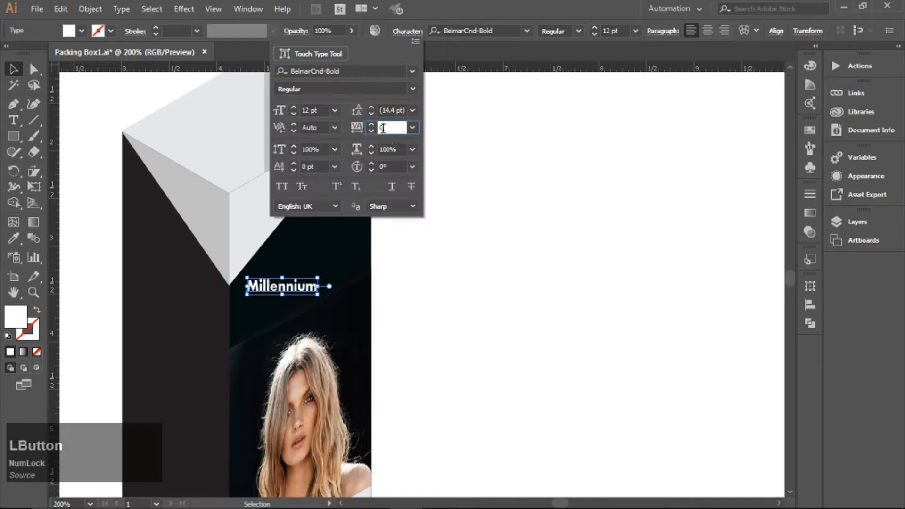
{"action": "key", "text": "BackSpace"}
{"action": "type", "text": "200"}
{"action": "key", "text": "KP_Enter"}
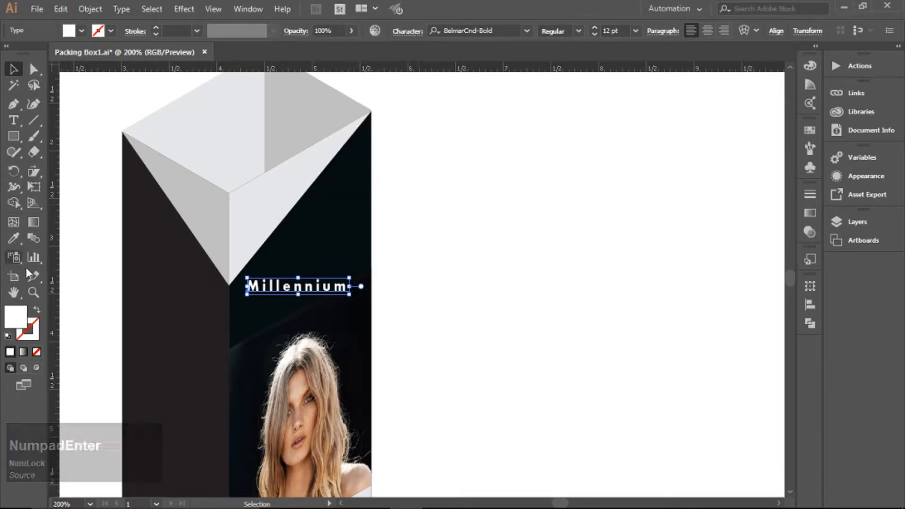
- Narrow the Millennium text about its centre with a non-uniform scale
{"action": "left_click_drag", "start_coordinate": [34, 171], "coordinate": [92, 173]}
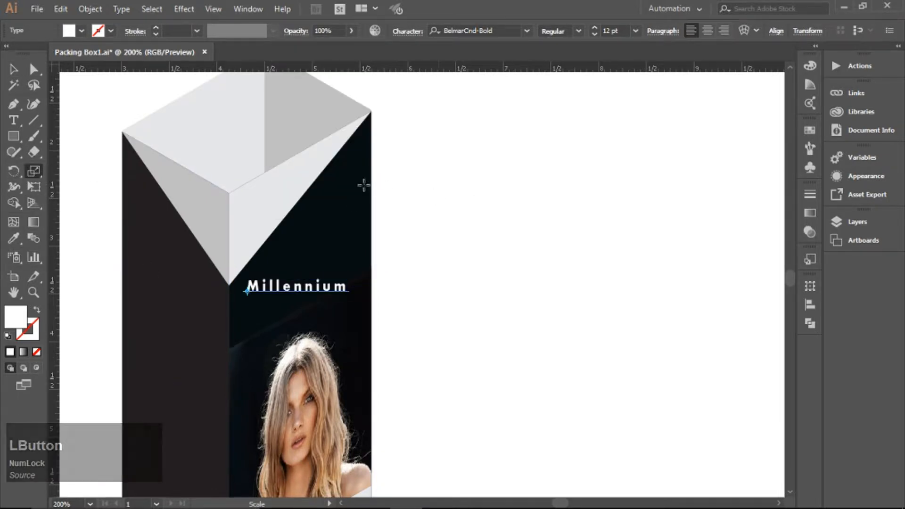
{"action": "left_click", "coordinate": [297, 287], "text": "alt"}
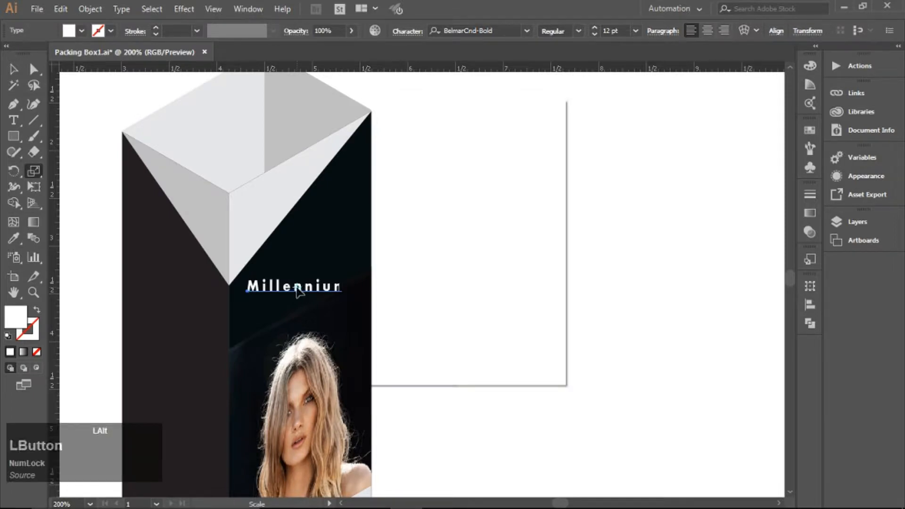
{"action": "left_click", "coordinate": [391, 174]}
{"action": "left_click", "coordinate": [452, 358]}
- Shear the Millennium text along the horizontal axis about its centre so the letters lean forward
{"action": "left_click_drag", "start_coordinate": [35, 172], "coordinate": [92, 188]}
{"action": "left_click", "coordinate": [297, 287], "text": "alt"}
{"action": "left_click", "coordinate": [664, 378]}
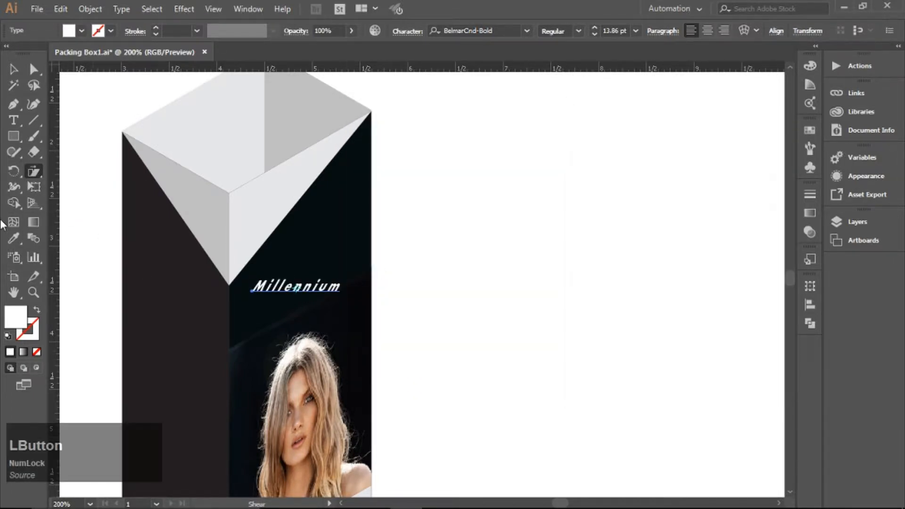
{"action": "left_click_drag", "start_coordinate": [34, 174], "coordinate": [79, 186]}
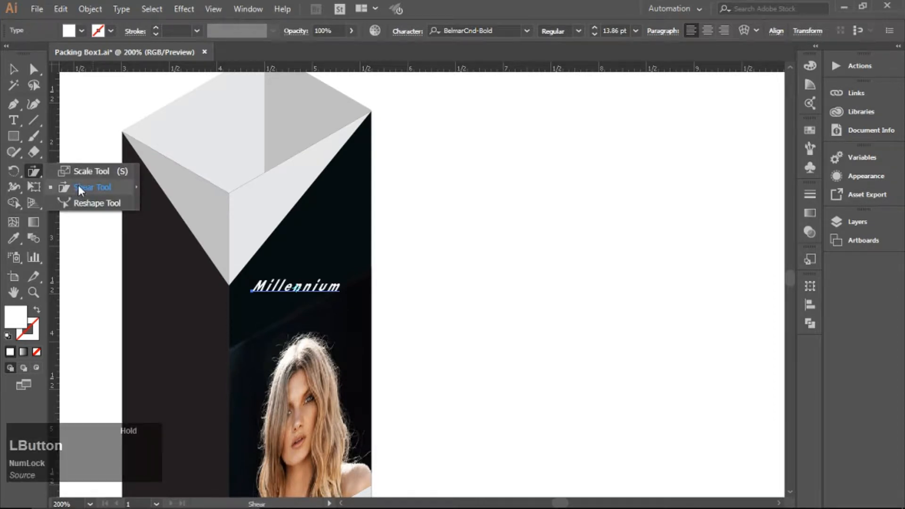
{"action": "left_click", "coordinate": [298, 288], "text": "alt"}
{"action": "left_click", "coordinate": [685, 372]}
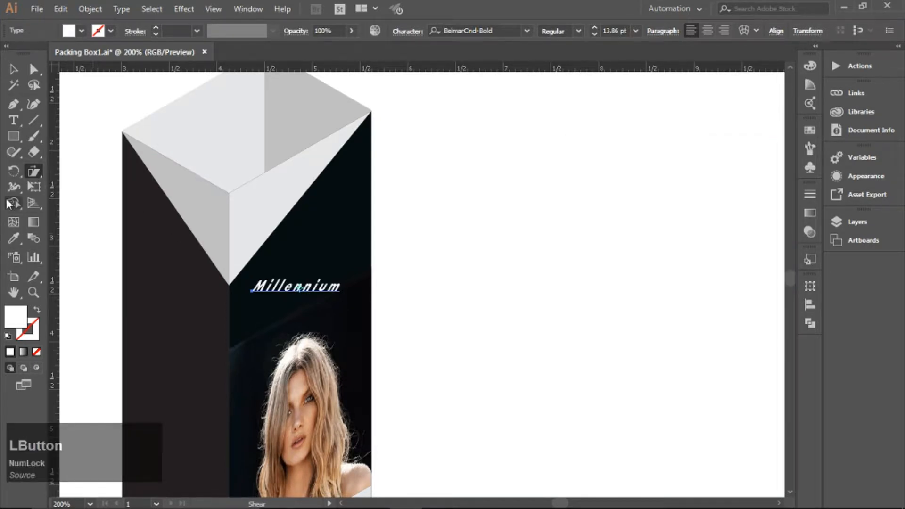
- Rotate the sheared Millennium text about its centre so its baseline follows the right face's isometric slope
{"action": "left_click", "coordinate": [300, 287], "text": "alt"}
{"action": "left_click", "coordinate": [580, 304]}
{"action": "key", "text": "v"}
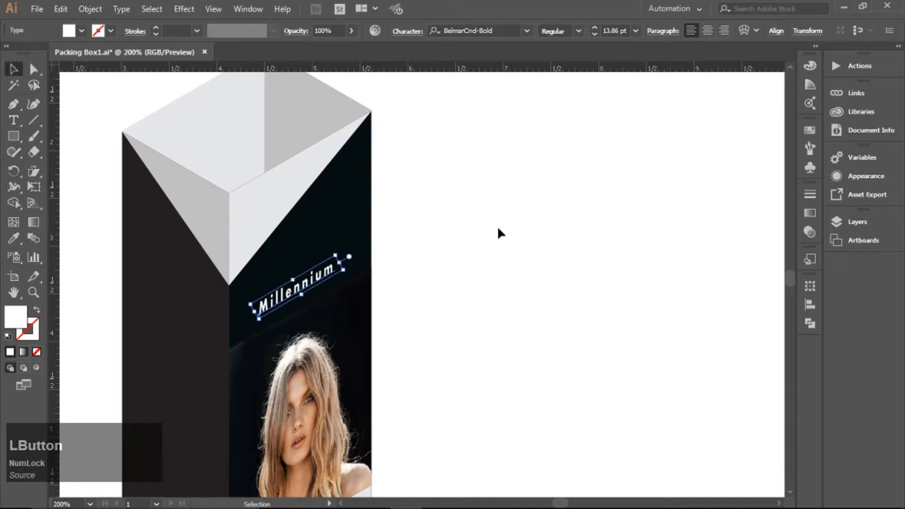
{"action": "left_click", "coordinate": [496, 231]}
- Enlarge the Millennium text to about 20.5 pt so it spans most of the right face's width
{"action": "left_click", "coordinate": [319, 283]}
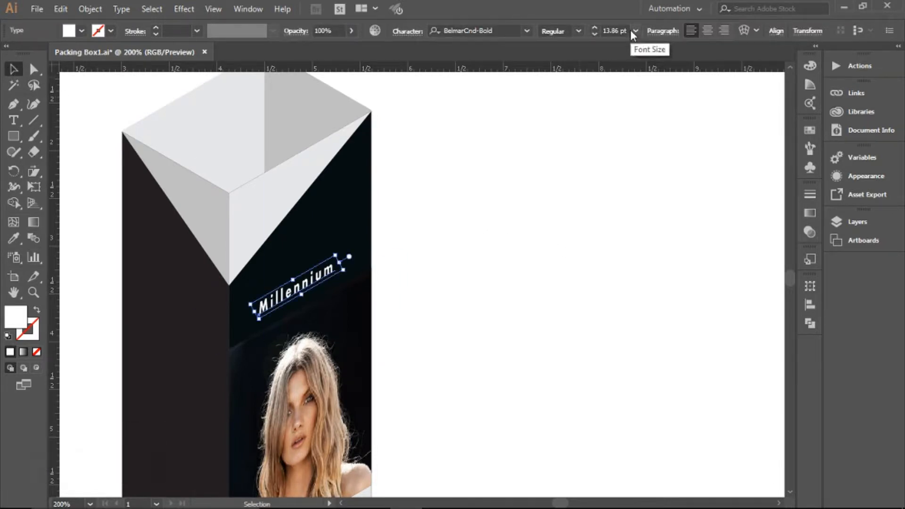
{"action": "mouse_move", "coordinate": [337, 254]}
{"action": "left_mouse_down"}
{"action": "mouse_move", "coordinate": [358, 238]}
{"action": "mouse_move", "coordinate": [370, 245]}
{"action": "mouse_move", "coordinate": [344, 271]}
{"action": "mouse_move", "coordinate": [349, 251]}
{"action": "left_mouse_up"}
{"action": "left_click", "coordinate": [432, 257]}
{"action": "left_click", "coordinate": [442, 280]}
- Add the text "HAIR COLOR" in capitals beside the box's right face
{"action": "scroll", "coordinate": [429, 219], "scroll_direction": "down", "scroll_amount": 2}
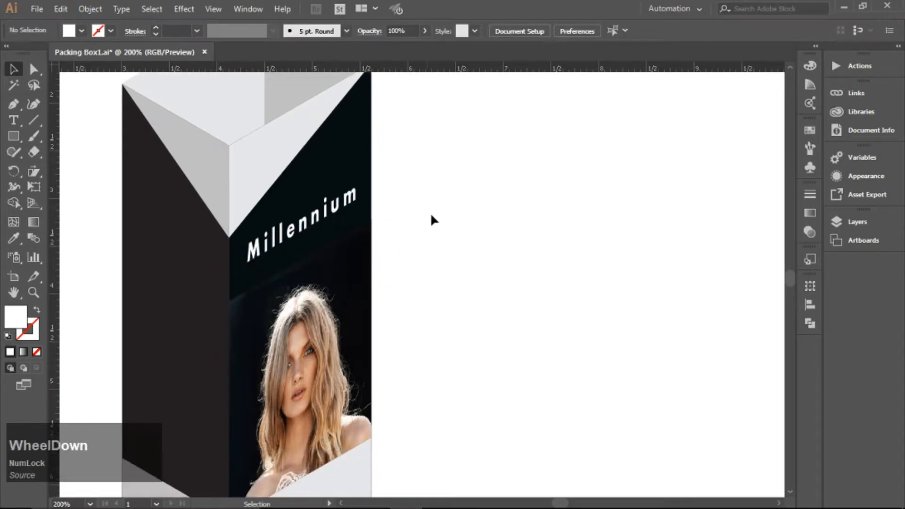
{"action": "left_click_drag", "start_coordinate": [390, 276], "coordinate": [513, 248]}
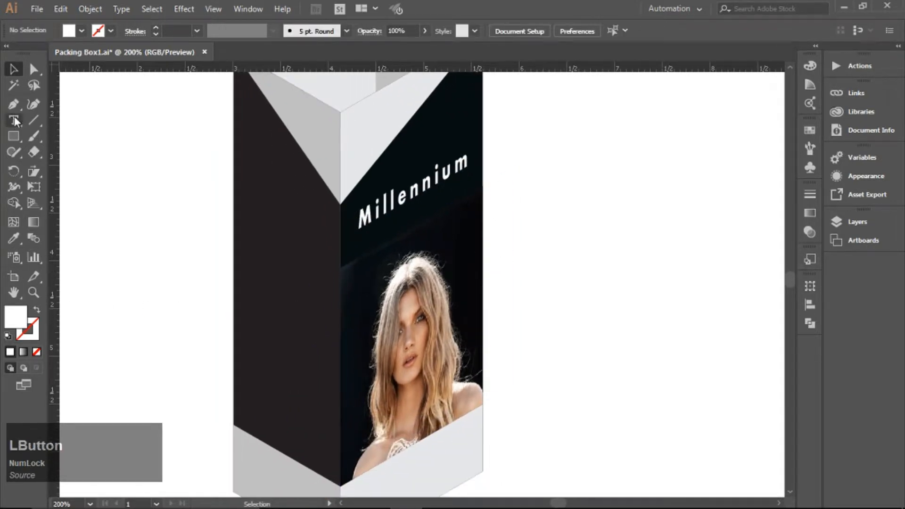
{"action": "left_click", "coordinate": [14, 121]}
{"action": "left_click", "coordinate": [502, 237]}
{"action": "key", "text": "Caps_Lock"}
{"action": "type", "text": "HAIR COLOR"}
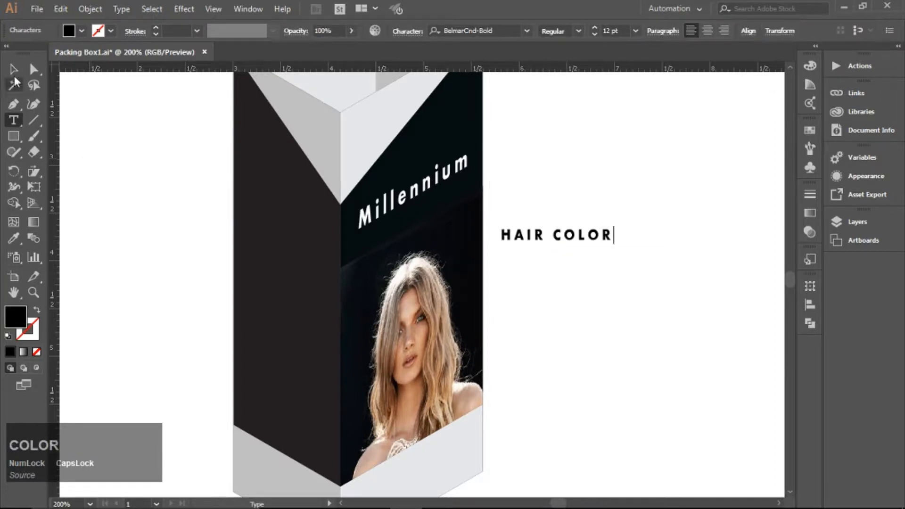
{"action": "left_click", "coordinate": [14, 70]}
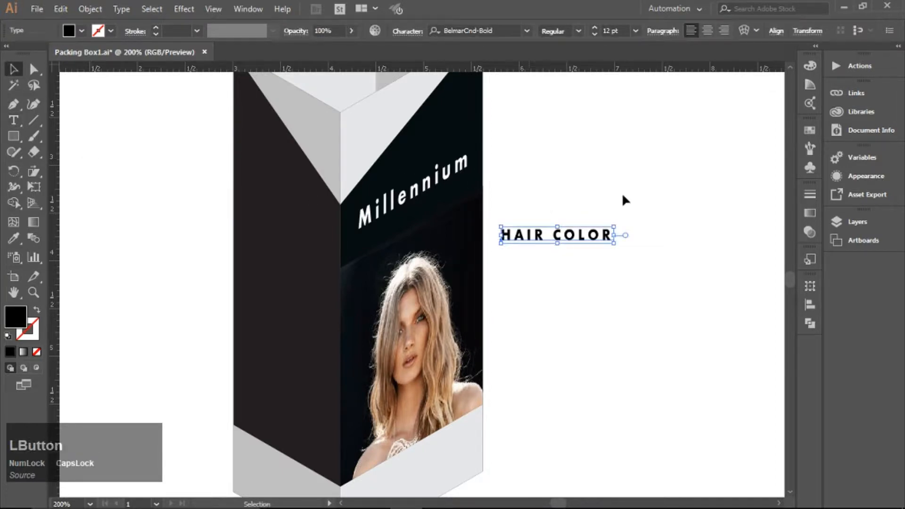
- Recolour the Millennium text with a warm skin tone sampled from the photo
{"action": "left_click", "coordinate": [429, 186]}
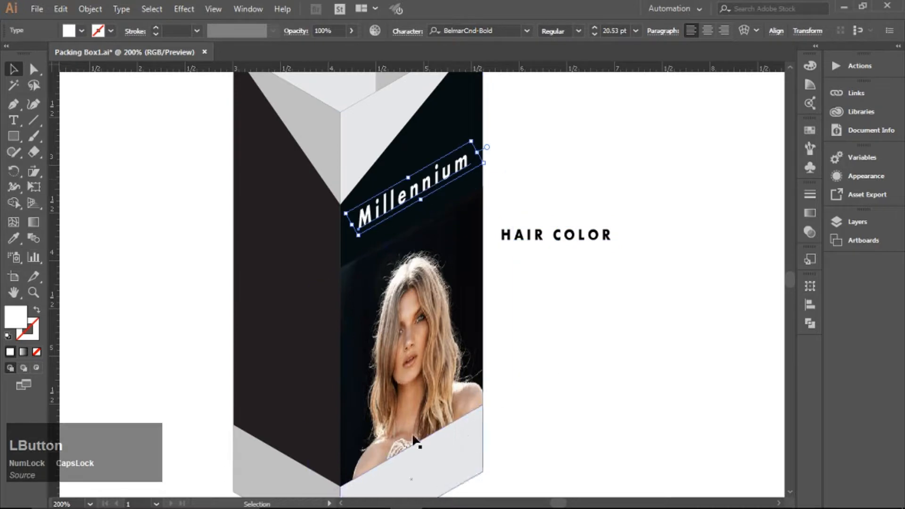
{"action": "key", "text": "i"}
{"action": "left_click", "coordinate": [408, 400]}
{"action": "left_click", "coordinate": [12, 69]}
{"action": "left_click", "coordinate": [711, 210]}
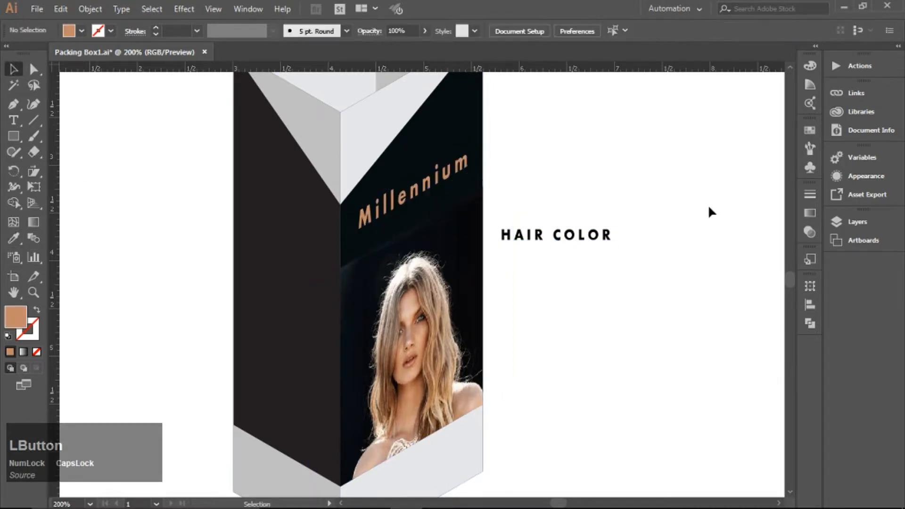
- Change the HAIR COLOR text to Myriad Pro at 10 pt
{"action": "left_click", "coordinate": [556, 235]}
{"action": "left_click", "coordinate": [526, 30]}
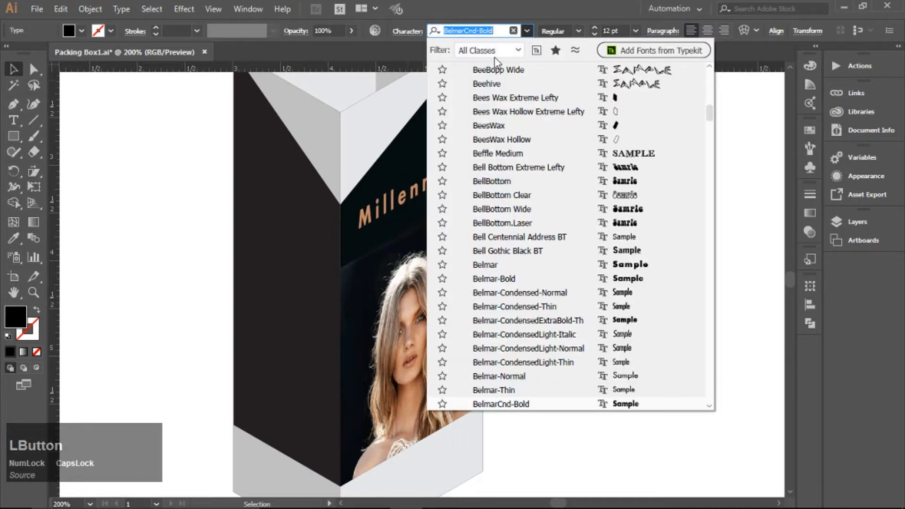
{"action": "type", "text": "my"}
{"action": "left_click", "coordinate": [490, 168]}
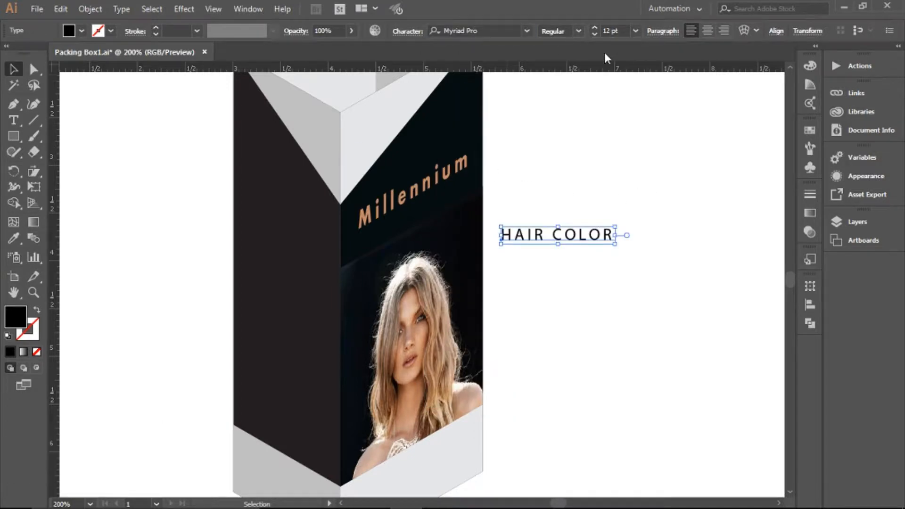
{"action": "left_click", "coordinate": [622, 31]}
{"action": "type", "text": "10"}
{"action": "key", "text": "Return"}
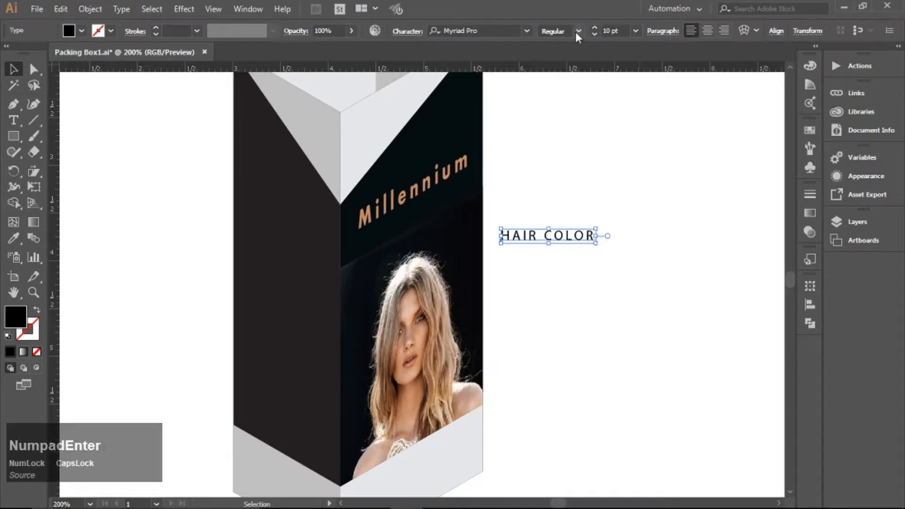
- Fill the HAIR COLOR text with white and place it on the right face just below the Millennium text
{"action": "left_click", "coordinate": [809, 129]}
{"action": "left_click", "coordinate": [663, 165]}
{"action": "left_click_drag", "start_coordinate": [528, 234], "coordinate": [394, 235]}
- Set the HAIR COLOR text's size to 9 pt and its tracking to 350
{"action": "left_click", "coordinate": [612, 31]}
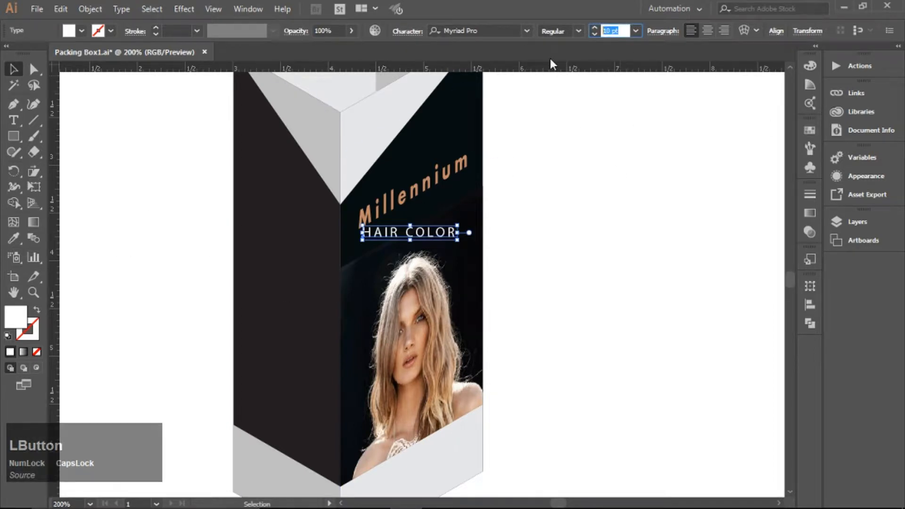
{"action": "type", "text": "9"}
{"action": "key", "text": "Return"}
{"action": "left_click", "coordinate": [408, 31]}
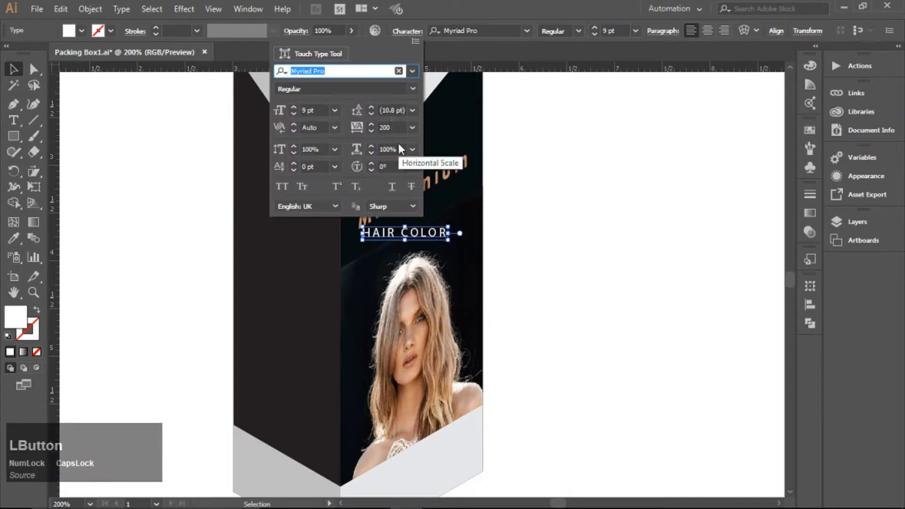
{"action": "left_click_drag", "start_coordinate": [398, 127], "coordinate": [279, 126]}
{"action": "type", "text": "350"}
{"action": "key", "text": "Return"}
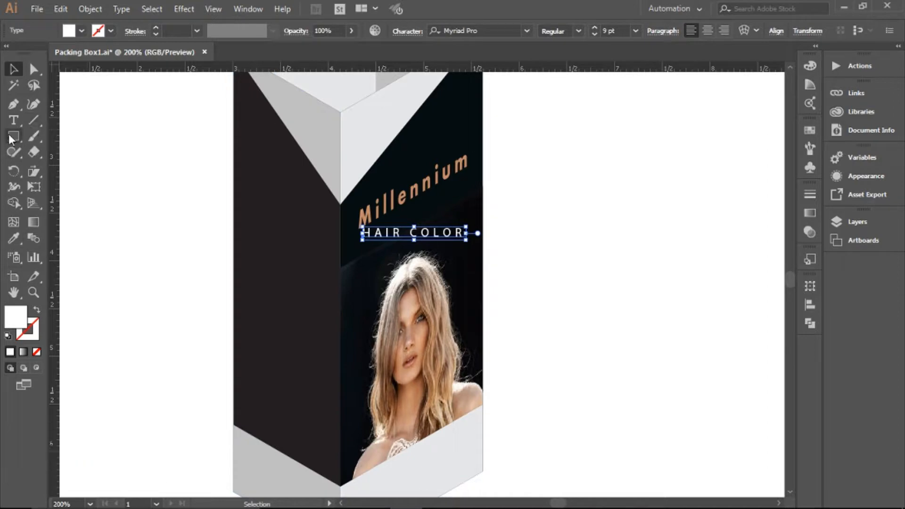
- Scale the HAIR COLOR text non-uniformly to 86.06% horizontally and shear it 30° along the horizontal axis
{"action": "left_click", "coordinate": [34, 171]}
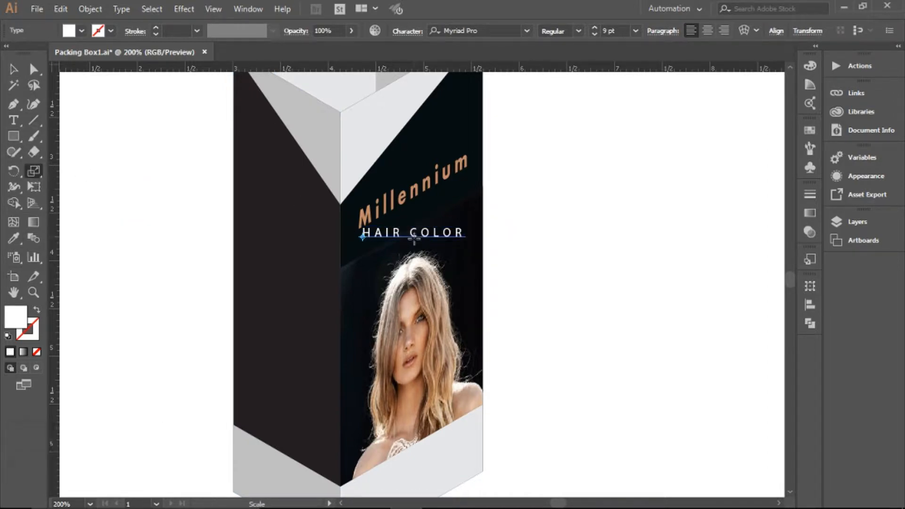
{"action": "left_click", "coordinate": [416, 233], "text": "alt"}
{"action": "left_click", "coordinate": [410, 191]}
{"action": "left_click", "coordinate": [453, 351]}
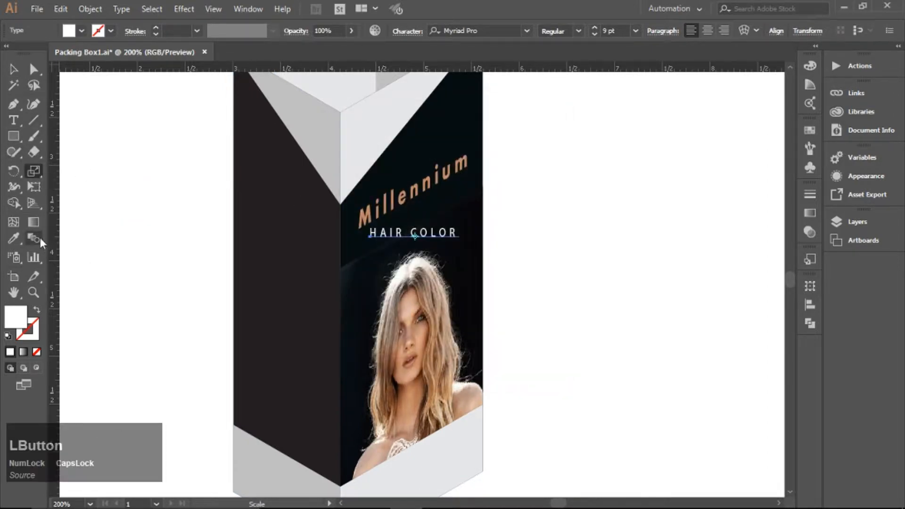
{"action": "left_click_drag", "start_coordinate": [33, 171], "coordinate": [90, 186]}
{"action": "left_click", "coordinate": [416, 235], "text": "alt"}
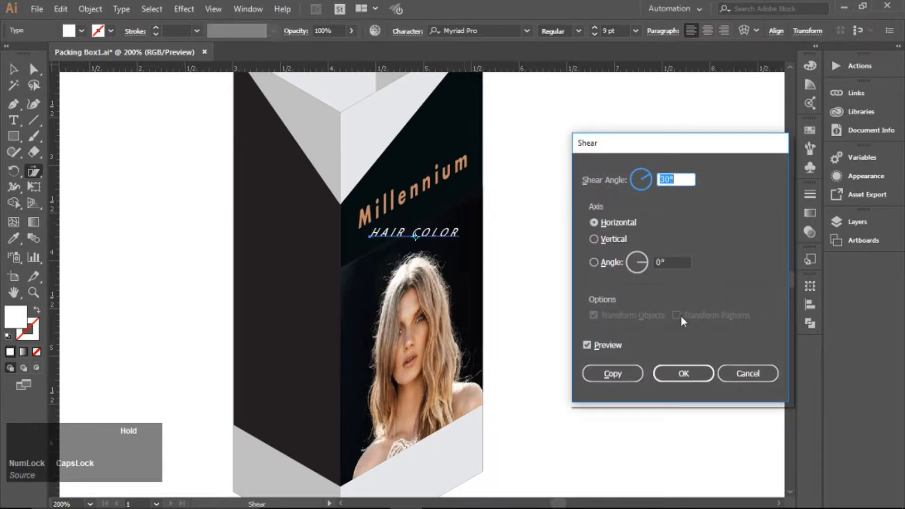
{"action": "left_click", "coordinate": [683, 373]}
- Rotate the HAIR COLOR text to follow the right face's slope and place it directly beneath the Millennium text
{"action": "left_click", "coordinate": [13, 171]}
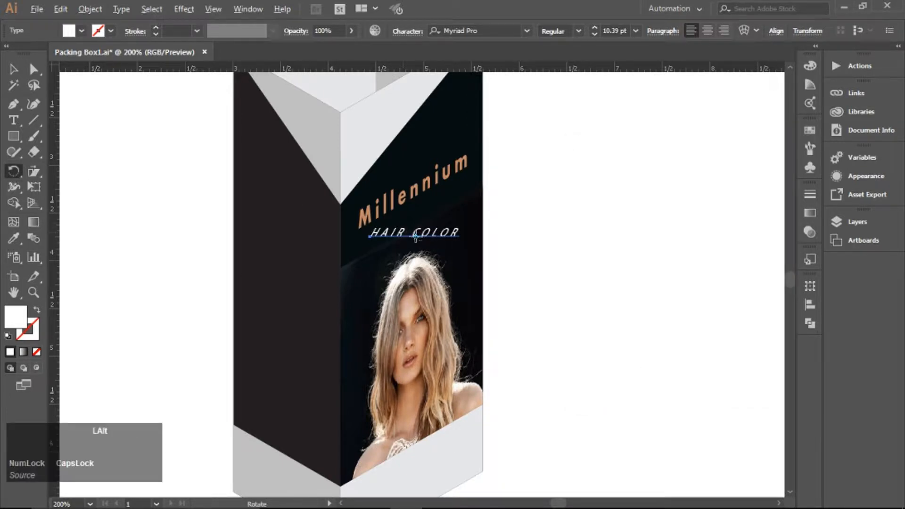
{"action": "left_click", "coordinate": [415, 237], "text": "alt"}
{"action": "left_click", "coordinate": [600, 301]}
{"action": "left_click", "coordinate": [14, 70]}
{"action": "left_click", "coordinate": [111, 108]}
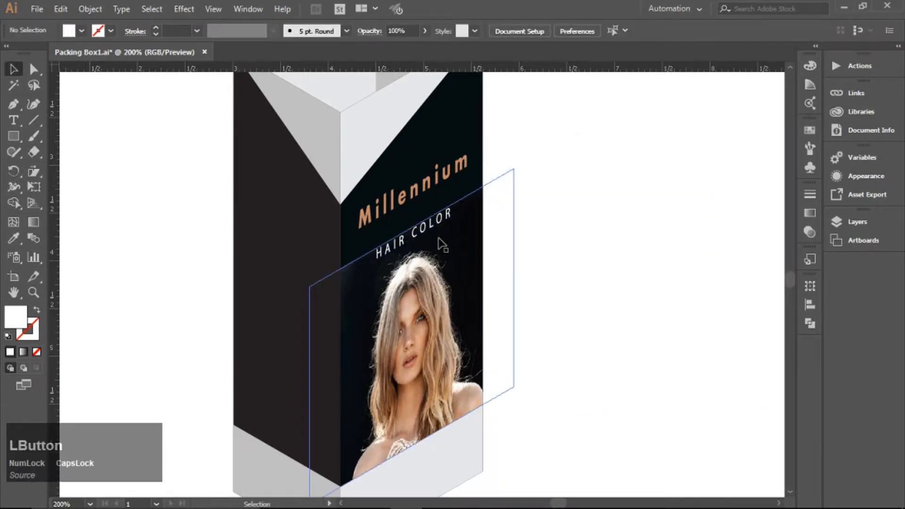
{"action": "left_click_drag", "start_coordinate": [442, 244], "coordinate": [444, 218]}
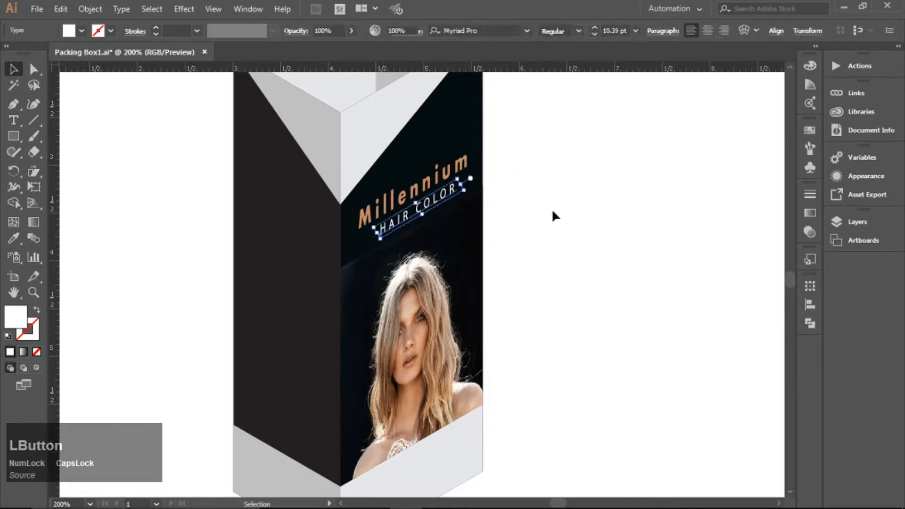
{"action": "left_click", "coordinate": [556, 215]}
- Set the tracking of the HAIR COLOR text to 300
{"action": "left_click", "coordinate": [435, 202]}
{"action": "left_click", "coordinate": [414, 33]}
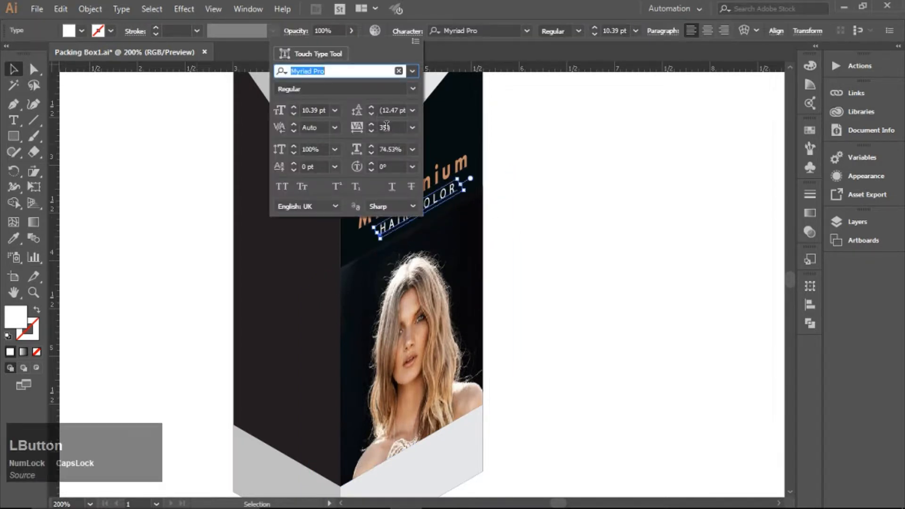
{"action": "left_click", "coordinate": [360, 128]}
{"action": "type", "text": "300"}
{"action": "key", "text": "KP_Enter"}
{"action": "left_click", "coordinate": [602, 304]}
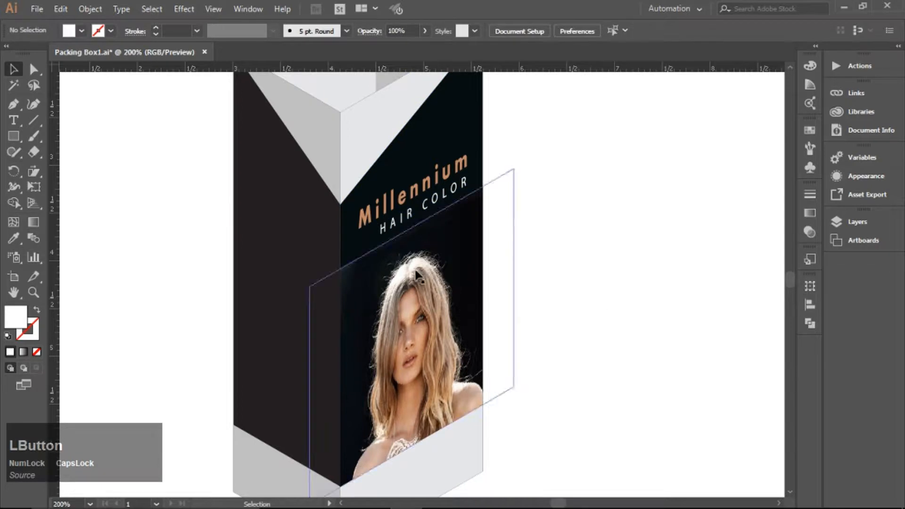
- Shift the HAIR COLOR text slightly left so it sits centred under the Millennium text
{"action": "left_click", "coordinate": [399, 225]}
{"action": "left_click", "coordinate": [595, 238]}
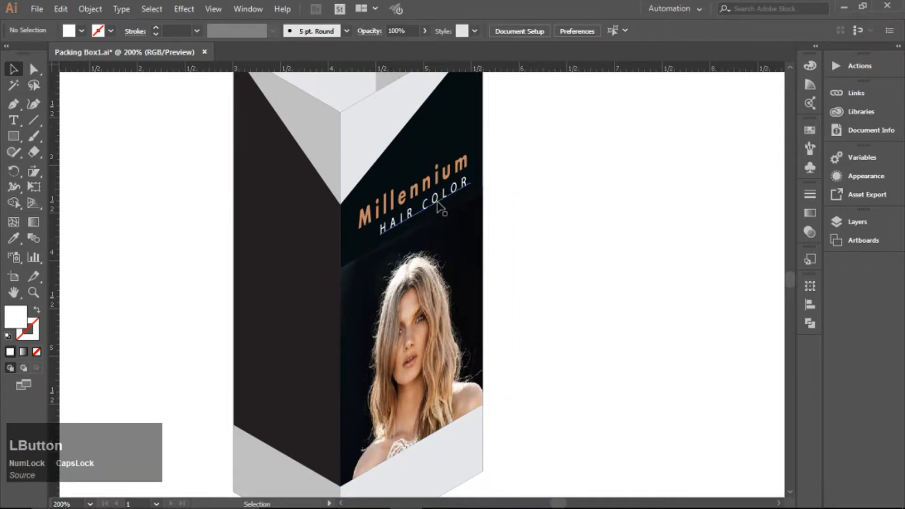
{"action": "left_click_drag", "start_coordinate": [437, 202], "coordinate": [432, 202]}
{"action": "left_click", "coordinate": [539, 215]}
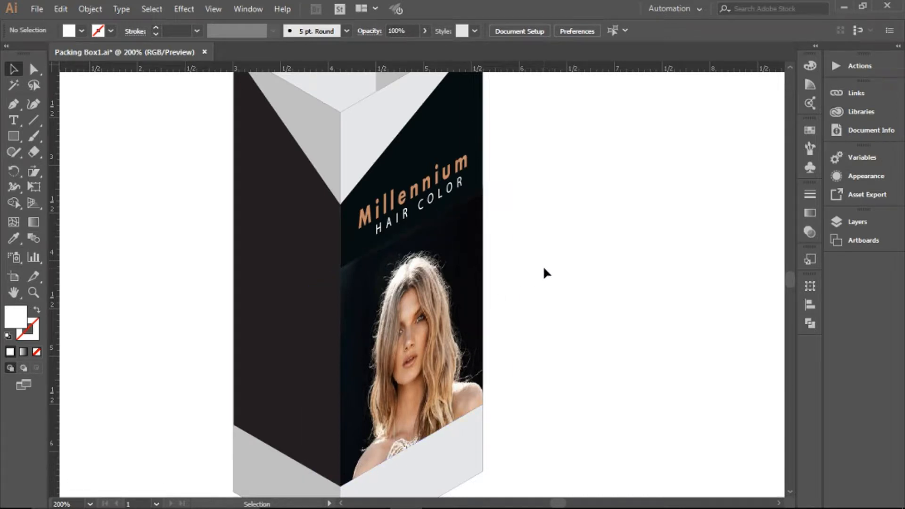
- Create an area text block of Lorem ipsum placeholder text beside the box and set its tracking to 0
{"action": "left_click", "coordinate": [13, 120]}
{"action": "left_click_drag", "start_coordinate": [530, 175], "coordinate": [667, 373]}
{"action": "left_click", "coordinate": [408, 31]}
{"action": "left_click_drag", "start_coordinate": [399, 127], "coordinate": [338, 128]}
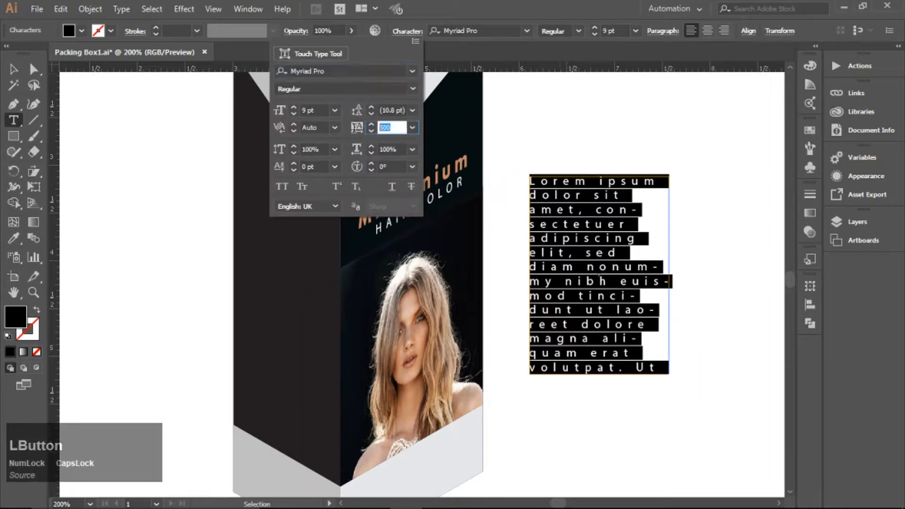
{"action": "type", "text": "0"}
{"action": "key", "text": "Return"}
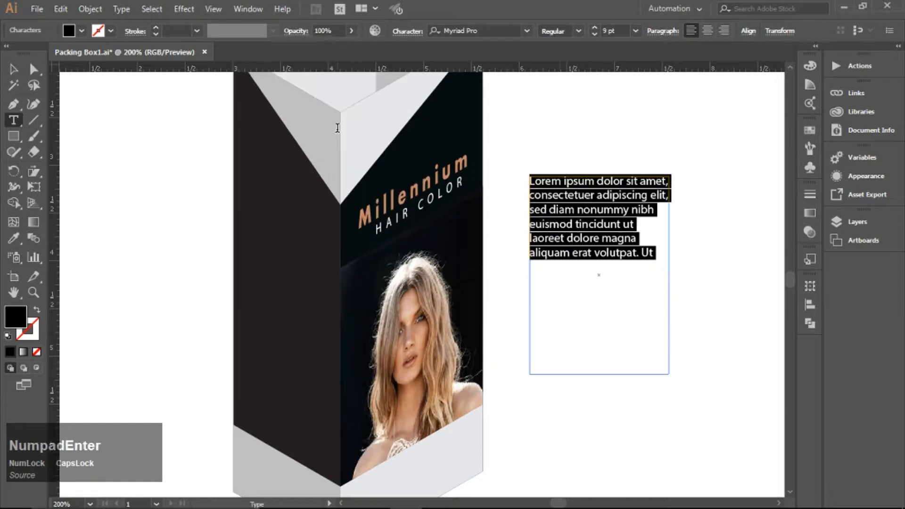
- Centre-align the placeholder paragraph and set its leading to 16 pt
{"action": "left_click", "coordinate": [707, 30]}
{"action": "left_click", "coordinate": [408, 31]}
{"action": "scroll", "coordinate": [387, 112], "scroll_direction": "up", "scroll_amount": 3}
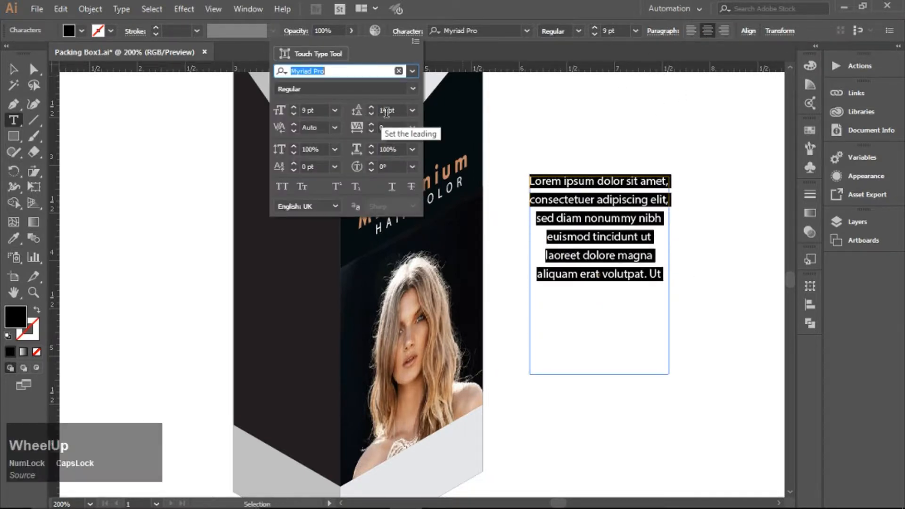
{"action": "scroll", "coordinate": [399, 110], "scroll_direction": "up", "scroll_amount": 3}
{"action": "scroll", "coordinate": [400, 109], "scroll_direction": "down", "scroll_amount": 1}
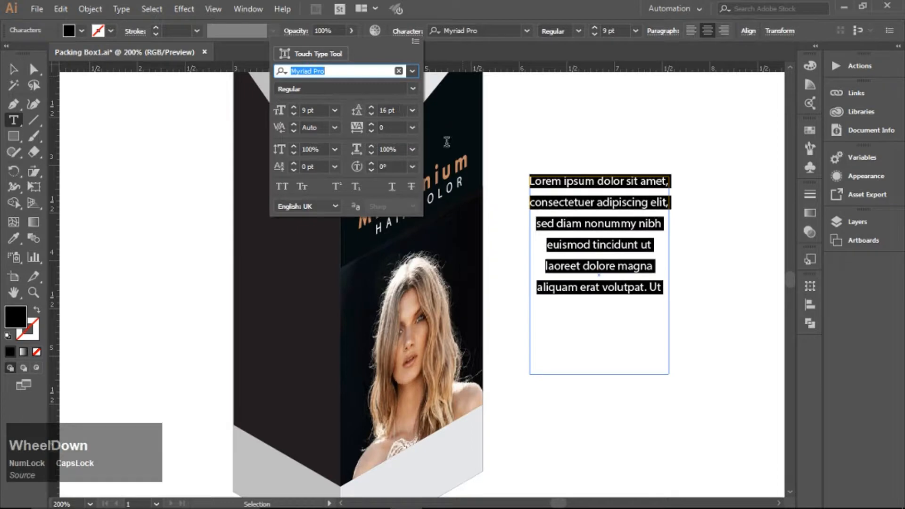
{"action": "left_click", "coordinate": [15, 72]}
{"action": "left_click", "coordinate": [711, 298]}
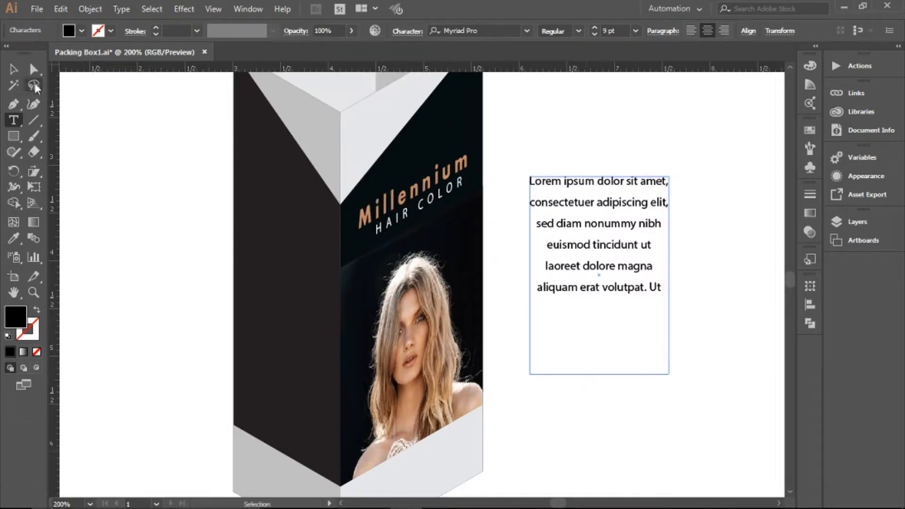
- Narrow the placeholder text frame and move it onto the box across the front vertical edge
{"action": "left_click", "coordinate": [14, 69]}
{"action": "left_click_drag", "start_coordinate": [668, 275], "coordinate": [371, 275]}
{"action": "left_click", "coordinate": [677, 282]}
{"action": "left_click", "coordinate": [621, 278]}
{"action": "left_click", "coordinate": [670, 282]}
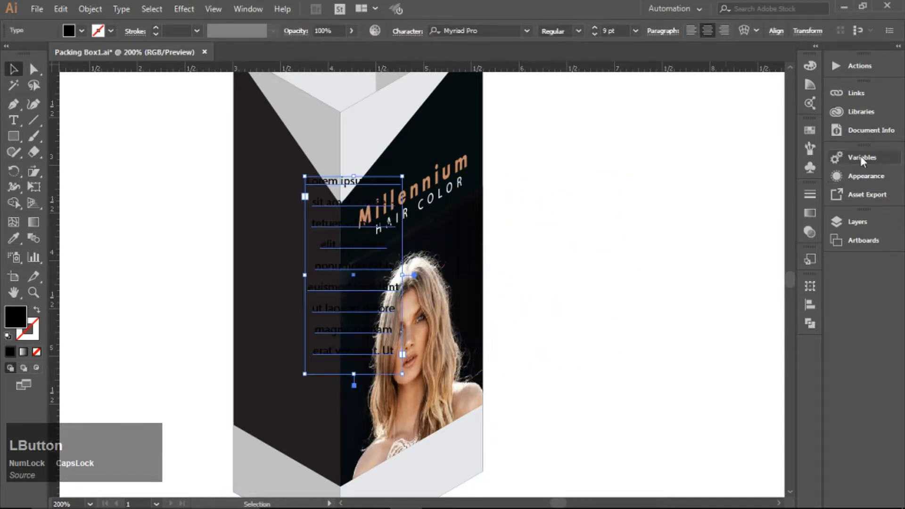
- Fill the placeholder text with white and scale it non-uniformly to 86.06% horizontally and 100% vertically
{"action": "left_click", "coordinate": [810, 130]}
{"action": "left_click", "coordinate": [747, 204]}
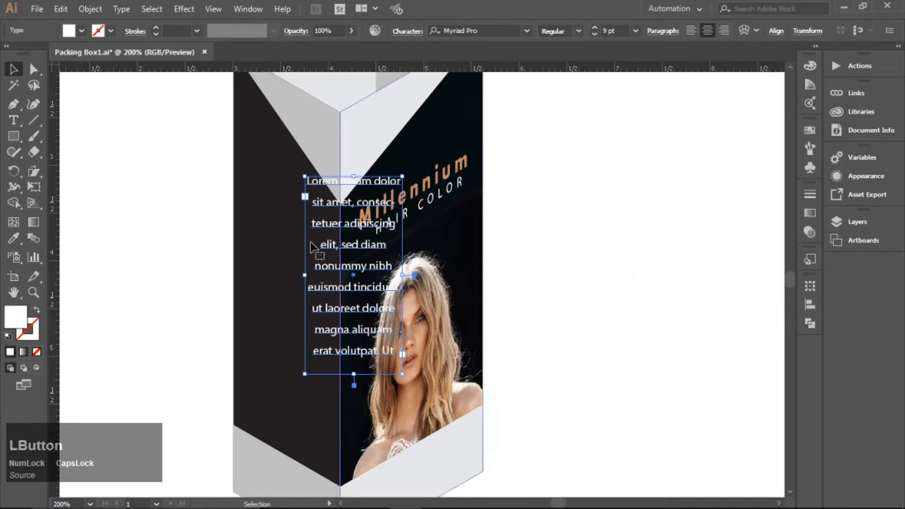
{"action": "left_click", "coordinate": [34, 172]}
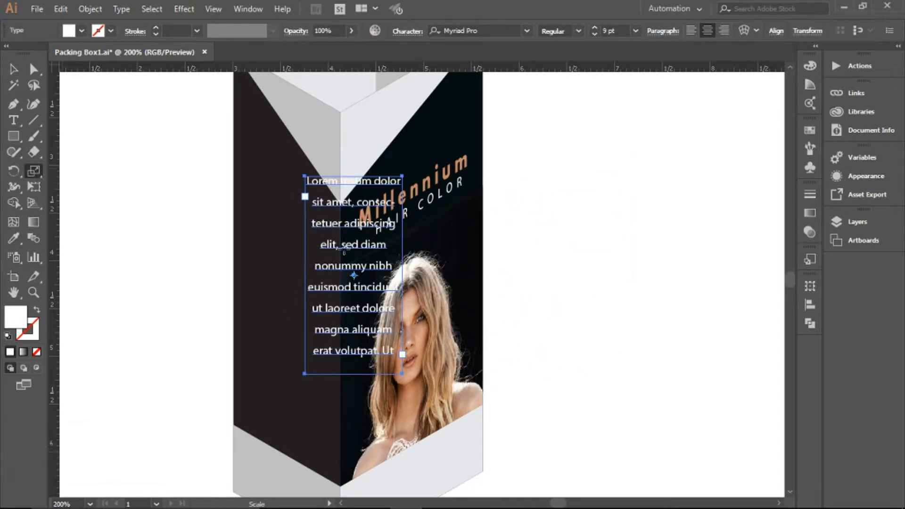
{"action": "double_click", "coordinate": [34, 172]}
{"action": "left_click", "coordinate": [379, 176]}
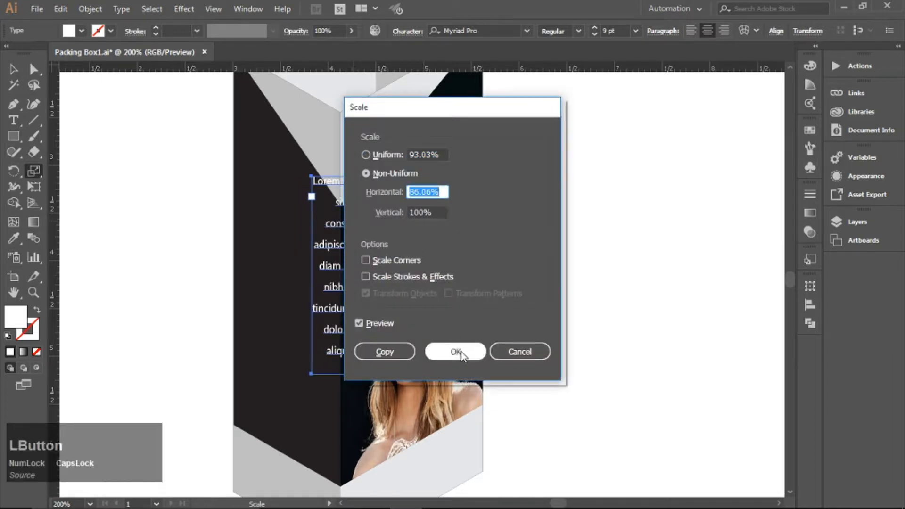
{"action": "left_click", "coordinate": [455, 351]}
- Shear the placeholder text block by -30° along the horizontal axis about its centre
{"action": "left_click_drag", "start_coordinate": [34, 171], "coordinate": [71, 187]}
{"action": "left_click", "coordinate": [354, 274], "text": "alt"}
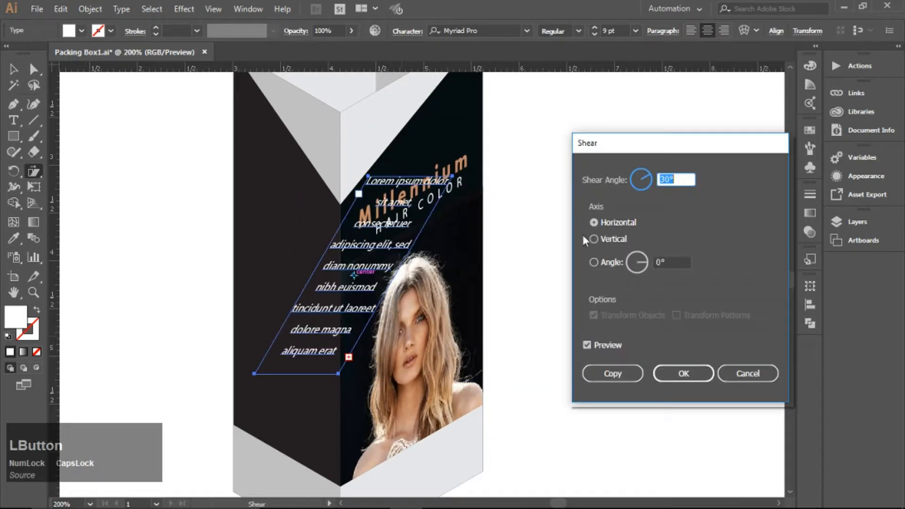
{"action": "type", "text": "-30"}
{"action": "left_click", "coordinate": [683, 373]}
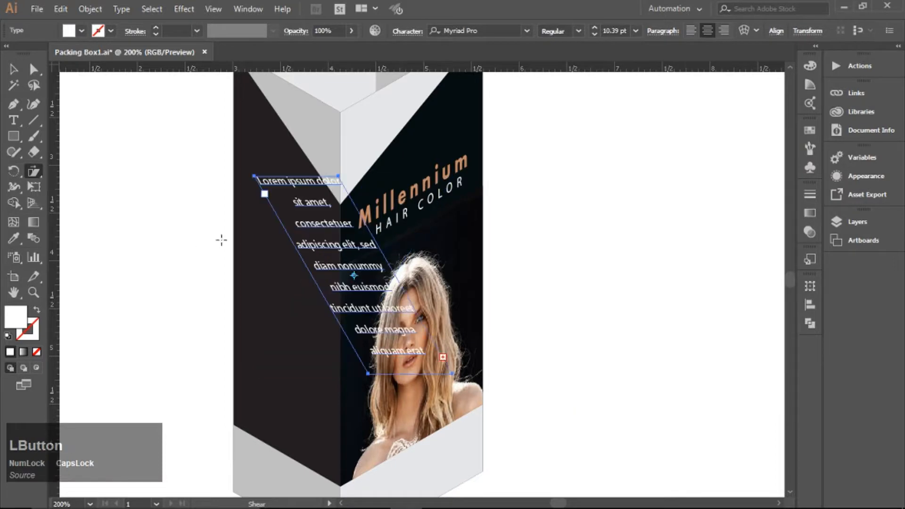
- Rotate the placeholder text block by -30° about its centre and place it on the box's left face
{"action": "left_click", "coordinate": [353, 274], "text": "alt"}
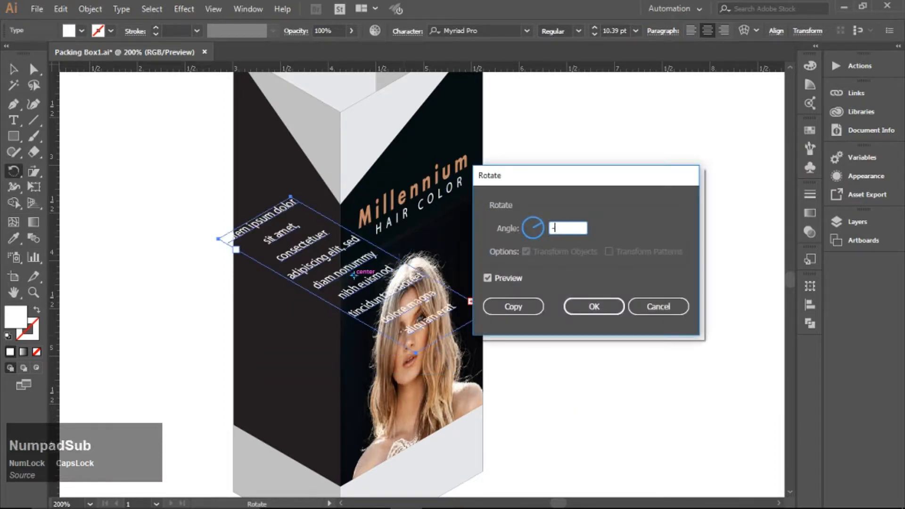
{"action": "type", "text": "-30"}
{"action": "left_click", "coordinate": [616, 307]}
{"action": "left_click", "coordinate": [13, 69]}
{"action": "left_click_drag", "start_coordinate": [363, 272], "coordinate": [296, 289]}
{"action": "left_click", "coordinate": [175, 272]}
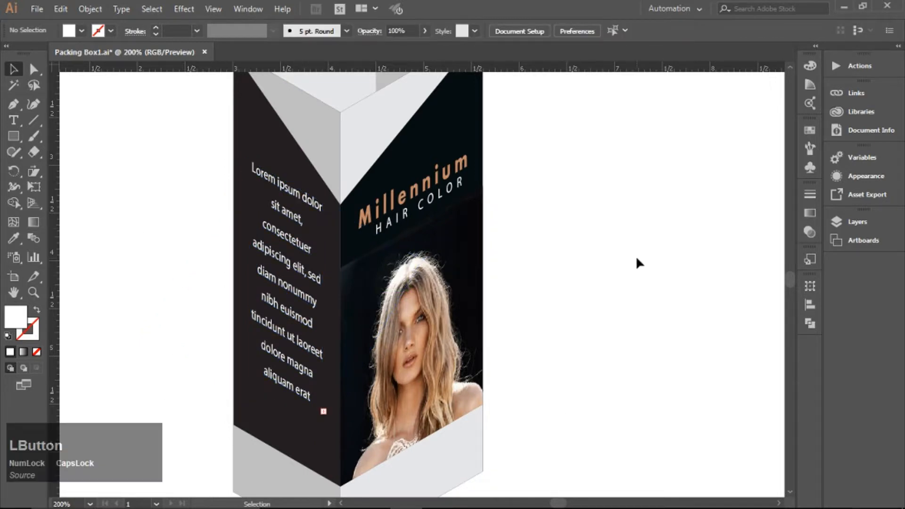
- Reduce the leading of the placeholder text on the left face to tighten its lines
{"action": "left_click", "coordinate": [278, 329]}
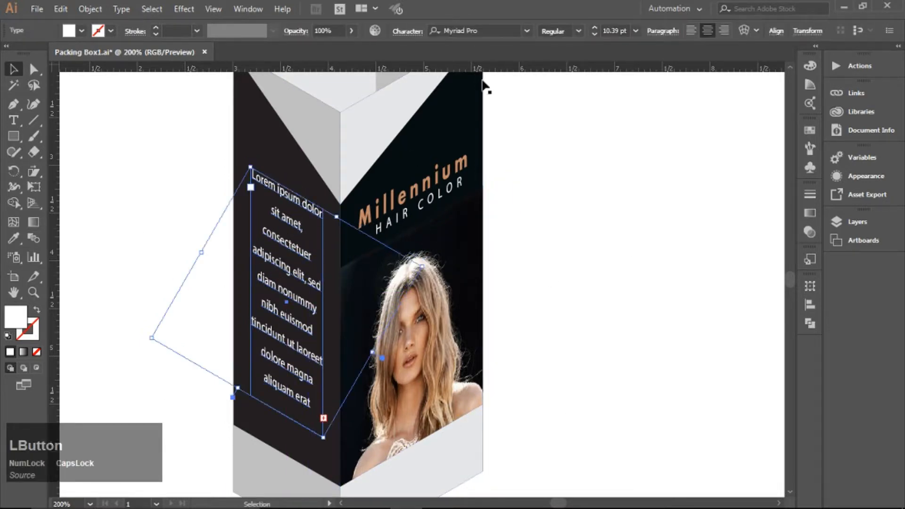
{"action": "left_click", "coordinate": [407, 30]}
{"action": "scroll", "coordinate": [399, 109], "scroll_direction": "down", "scroll_amount": 6}
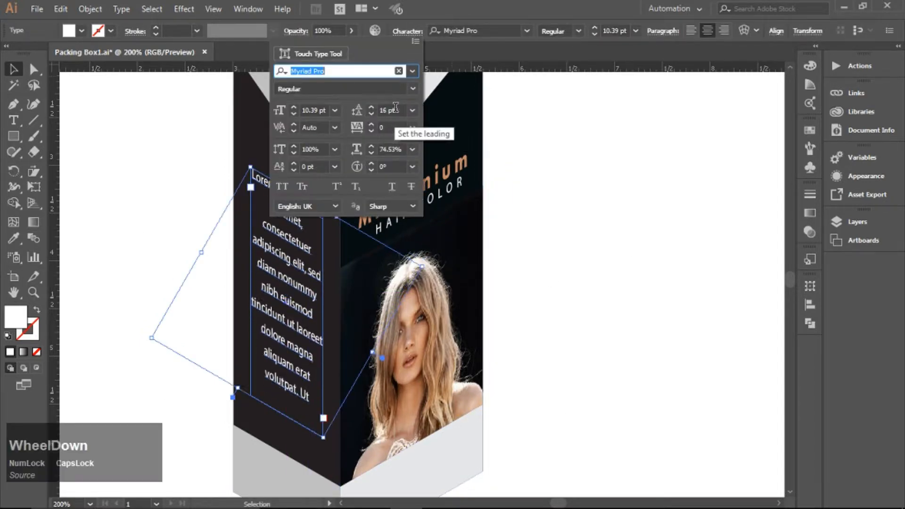
{"action": "left_click", "coordinate": [141, 120]}
- Move the placeholder paragraph lower on the left face to balance the space above and below it
{"action": "left_click", "coordinate": [295, 285]}
{"action": "left_click", "coordinate": [578, 301]}
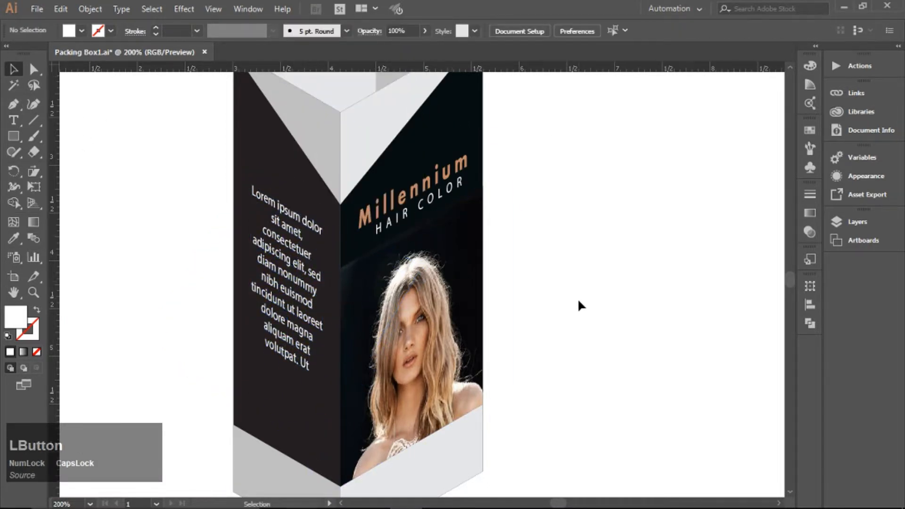
{"action": "left_click", "coordinate": [284, 344]}
{"action": "left_click", "coordinate": [150, 263]}
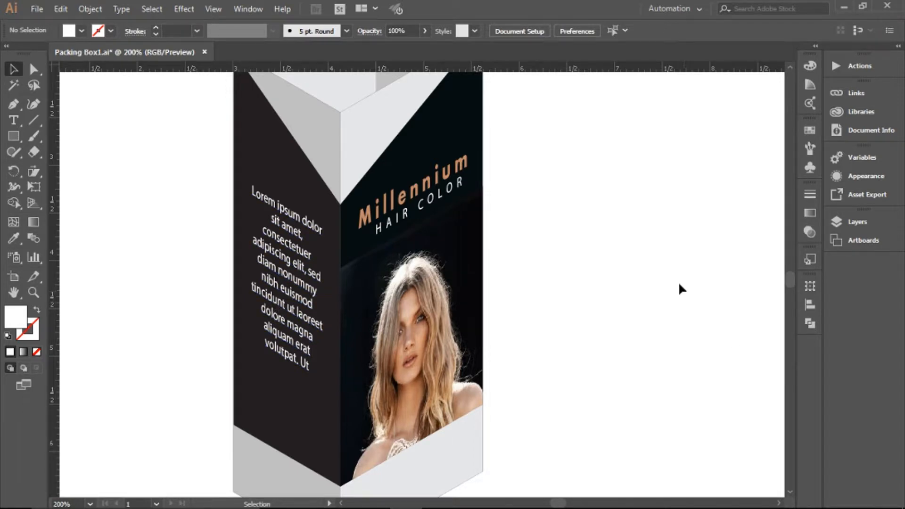
{"action": "left_click_drag", "start_coordinate": [304, 281], "coordinate": [304, 305]}
{"action": "left_click", "coordinate": [130, 301]}
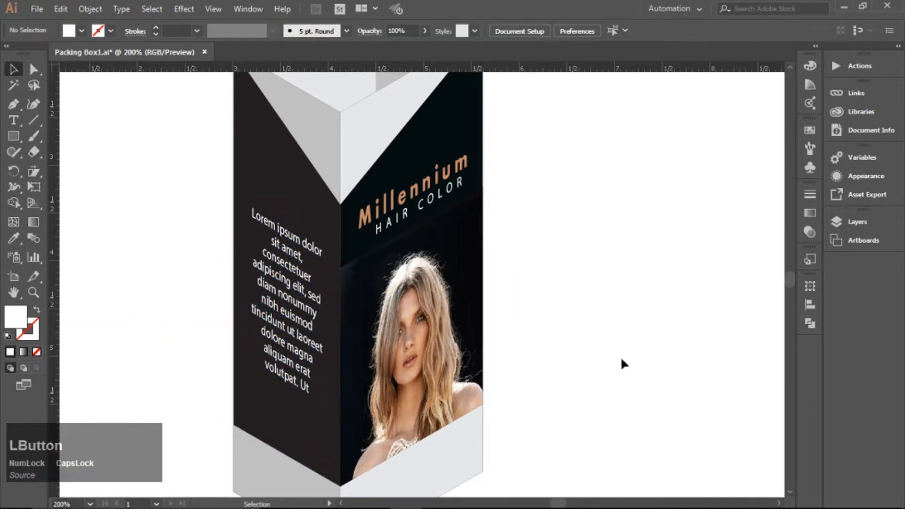
- Duplicate the two light grey bands at the base of the box and place the copies to the right of it
{"action": "scroll", "coordinate": [538, 253], "scroll_direction": "down", "scroll_amount": 1}
{"action": "left_click_drag", "start_coordinate": [552, 343], "coordinate": [538, 290]}
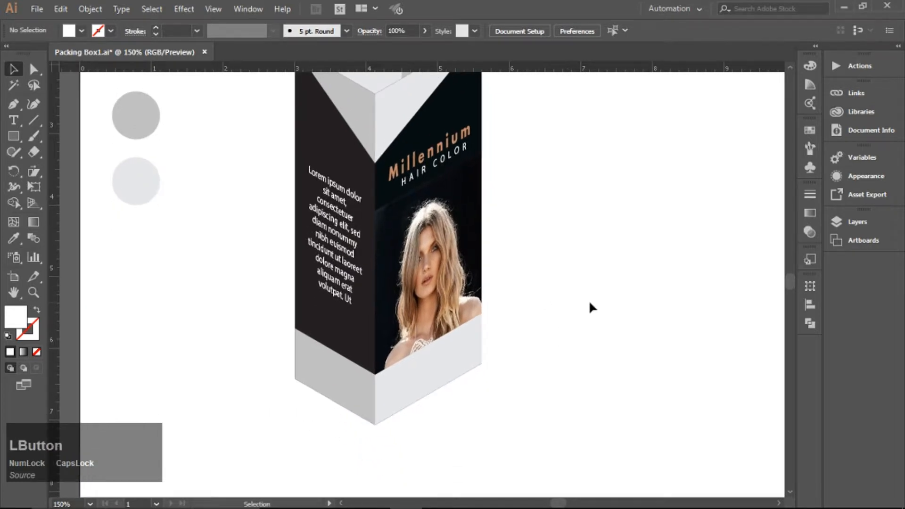
{"action": "left_click", "coordinate": [438, 370]}
{"action": "left_click", "coordinate": [343, 381], "text": "shift"}
{"action": "left_click", "coordinate": [359, 435]}
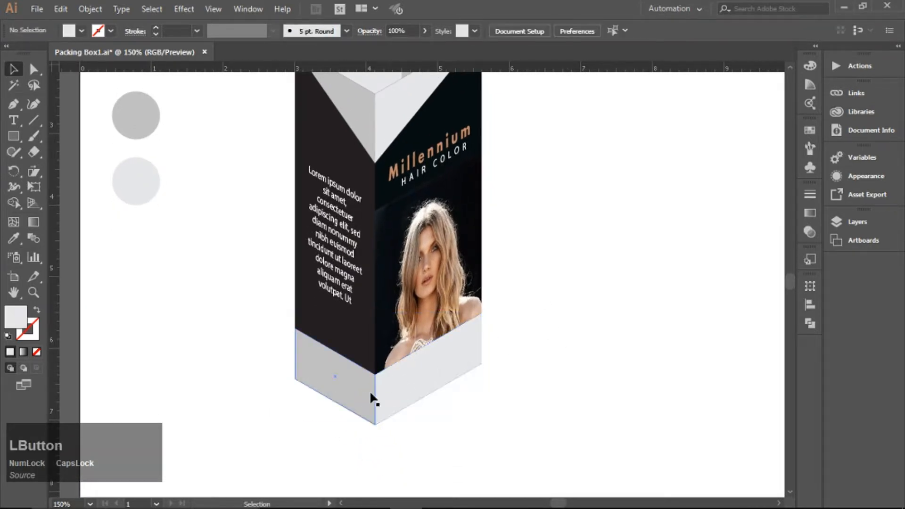
{"action": "left_click", "coordinate": [366, 392]}
{"action": "left_click", "coordinate": [380, 402], "text": "shift"}
{"action": "left_click_drag", "start_coordinate": [380, 401], "coordinate": [595, 342]}
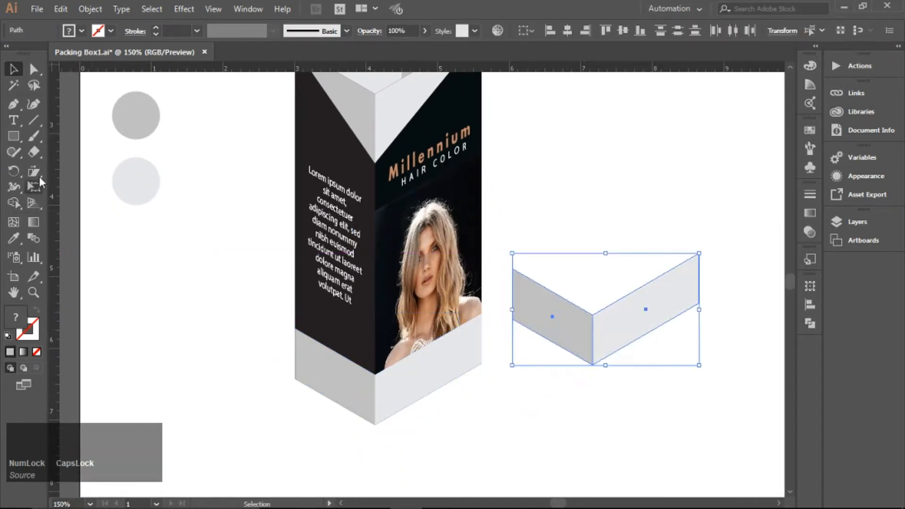
- Lower the upper corner points of both duplicated bands together to turn them into a thin V-shaped strip
{"action": "key", "text": "a"}
{"action": "left_click_drag", "start_coordinate": [504, 229], "coordinate": [593, 331]}
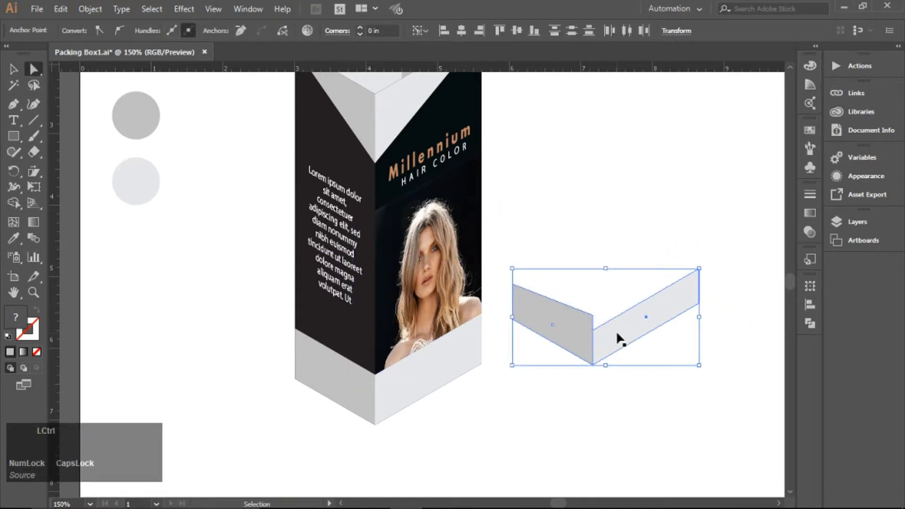
{"action": "key", "text": "ctrl+z"}
{"action": "left_click_drag", "start_coordinate": [583, 276], "coordinate": [601, 329]}
{"action": "left_click_drag", "start_coordinate": [680, 239], "coordinate": [707, 265]}
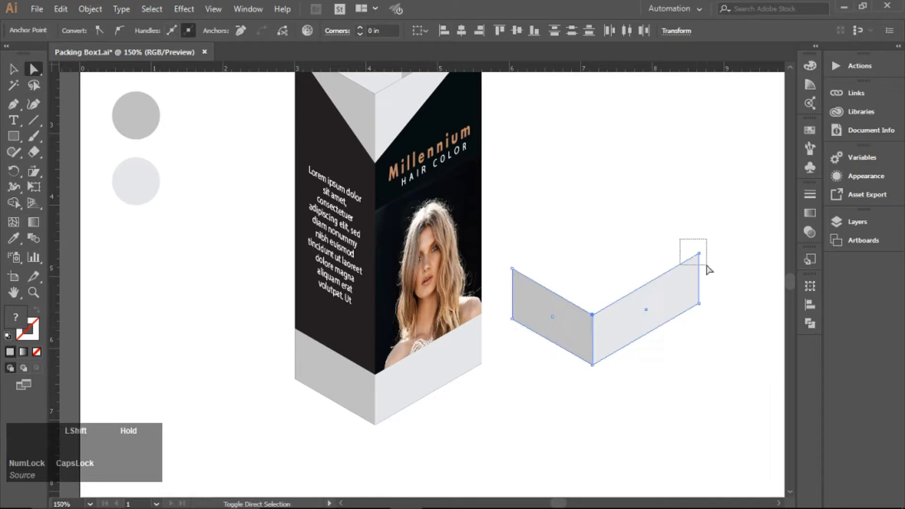
{"action": "left_click_drag", "start_coordinate": [597, 322], "coordinate": [588, 358]}
- Fill the thin strip with a dark colour sampled from the box and align it along the box's bottom edge
{"action": "left_click", "coordinate": [14, 239]}
{"action": "left_click", "coordinate": [364, 312]}
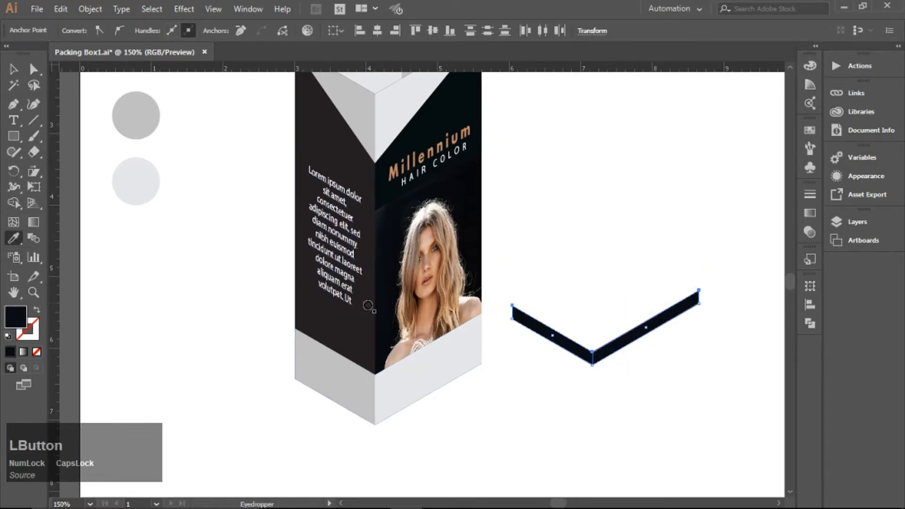
{"action": "key", "text": "ctrl"}
{"action": "left_click_drag", "start_coordinate": [632, 338], "coordinate": [415, 398]}
{"action": "left_click", "coordinate": [603, 383]}
- Fill the left part of the bottom strip with the dark colour sampled from the left face
{"action": "left_click", "coordinate": [343, 404], "text": "ctrl"}
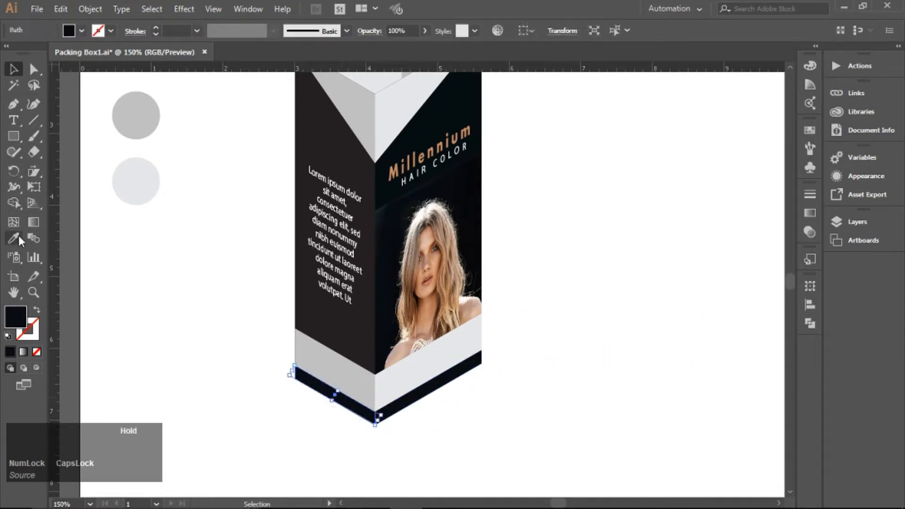
{"action": "left_click", "coordinate": [343, 334]}
{"action": "left_click", "coordinate": [13, 70]}
{"action": "left_click", "coordinate": [617, 313]}
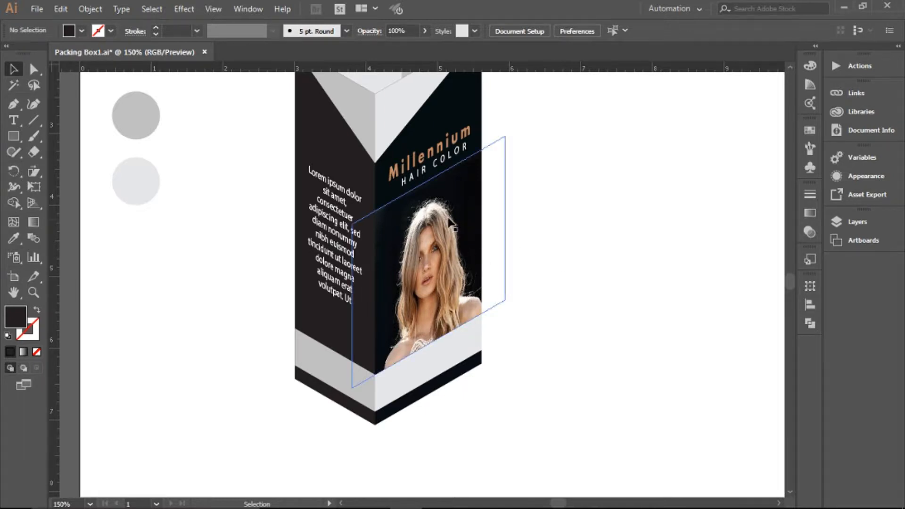
- Duplicate the HAIR COLOR subtitle to the right of the box and change the copy's text to "100 ML."
{"action": "left_click_drag", "start_coordinate": [477, 165], "coordinate": [601, 285]}
{"action": "left_click", "coordinate": [13, 121]}
{"action": "left_click", "coordinate": [14, 69]}
{"action": "left_click", "coordinate": [14, 120]}
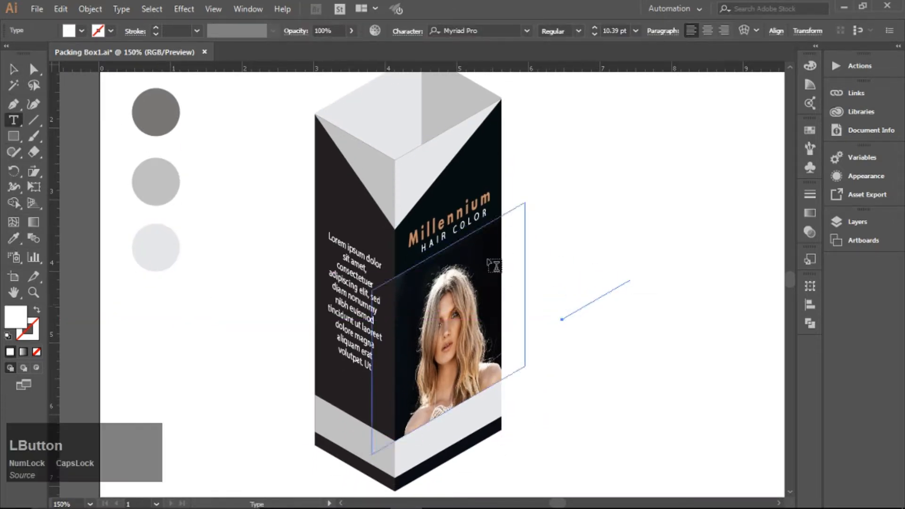
{"action": "left_click", "coordinate": [584, 304]}
{"action": "key", "text": "ctrl+a"}
{"action": "type", "text": "0"}
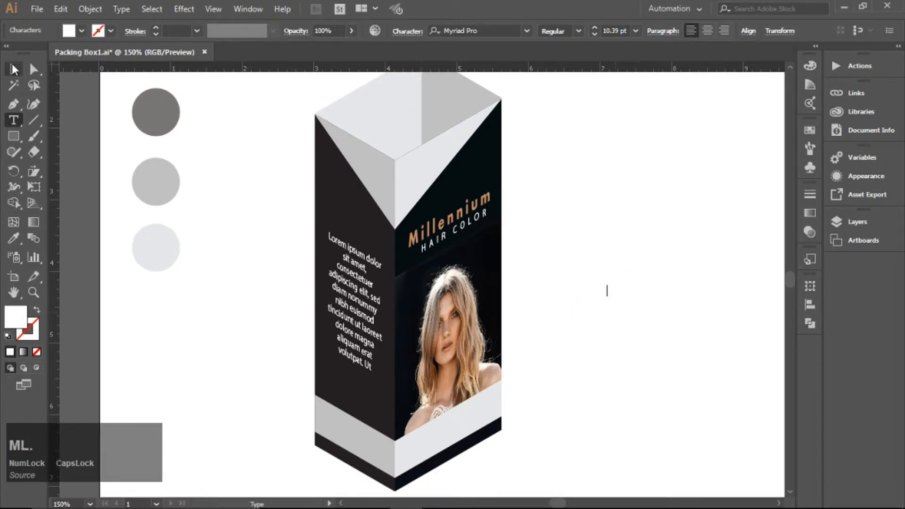
- Fill the "100 ML." text with black and move it onto the light band at the base of the right face
{"action": "left_click", "coordinate": [597, 307], "text": "ctrl"}
{"action": "left_click", "coordinate": [809, 130]}
{"action": "left_click", "coordinate": [672, 166]}
{"action": "left_click_drag", "start_coordinate": [582, 318], "coordinate": [481, 429]}
- Tighten the tracking of the "100 ML." text and shift it closer to the band's outer edge
{"action": "left_click", "coordinate": [407, 31]}
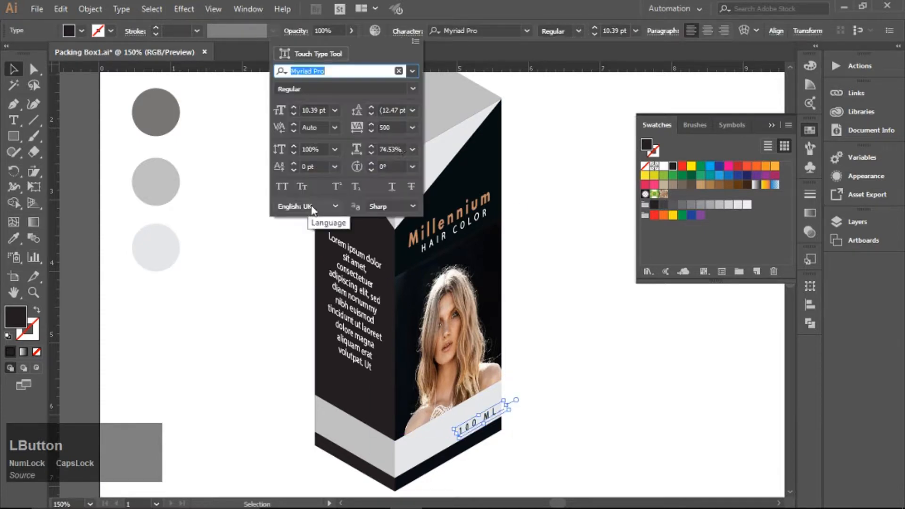
{"action": "left_click", "coordinate": [386, 128]}
{"action": "type", "text": "1"}
{"action": "key", "text": "KP_Enter"}
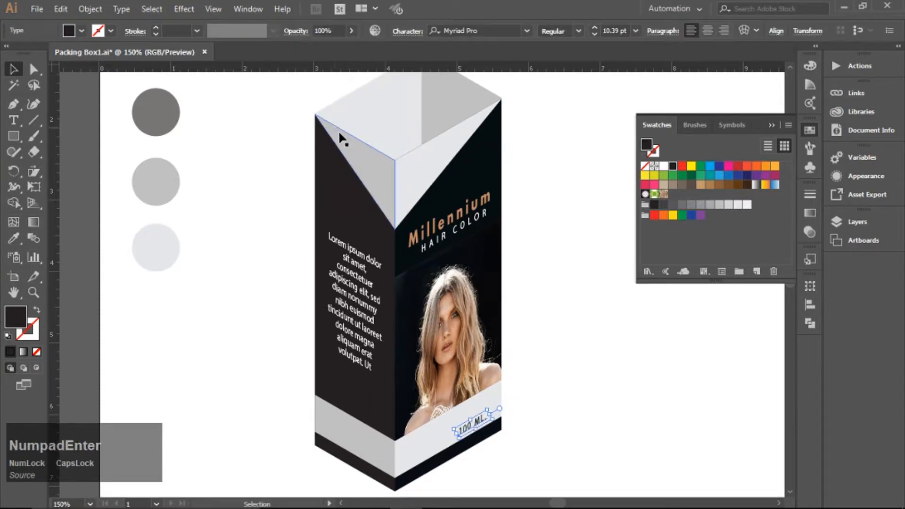
{"action": "left_click", "coordinate": [772, 125]}
{"action": "left_click_drag", "start_coordinate": [488, 420], "coordinate": [475, 355]}
{"action": "left_click", "coordinate": [553, 419]}
{"action": "key", "text": "space"}
{"action": "scroll", "coordinate": [485, 379], "scroll_direction": "up", "scroll_amount": 1}
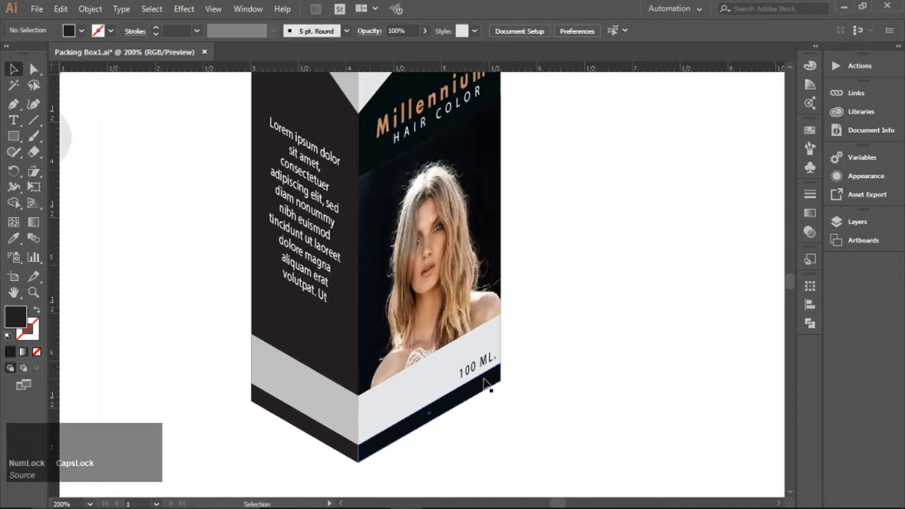
- Change the volume text to lowercase "100ml." and nudge it slightly down and right on the band
{"action": "left_click", "coordinate": [13, 120]}
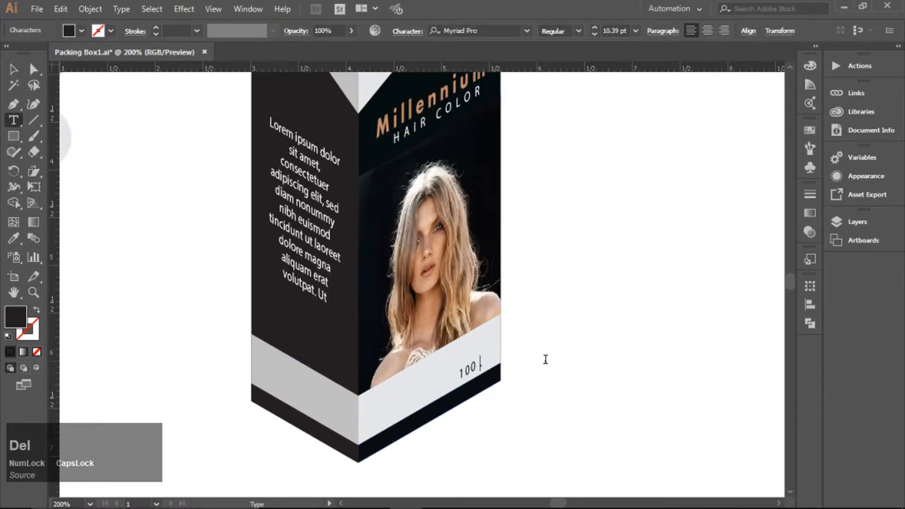
{"action": "type", "text": "ml."}
{"action": "left_click", "coordinate": [13, 69]}
{"action": "left_click", "coordinate": [640, 422]}
{"action": "left_click", "coordinate": [481, 366]}
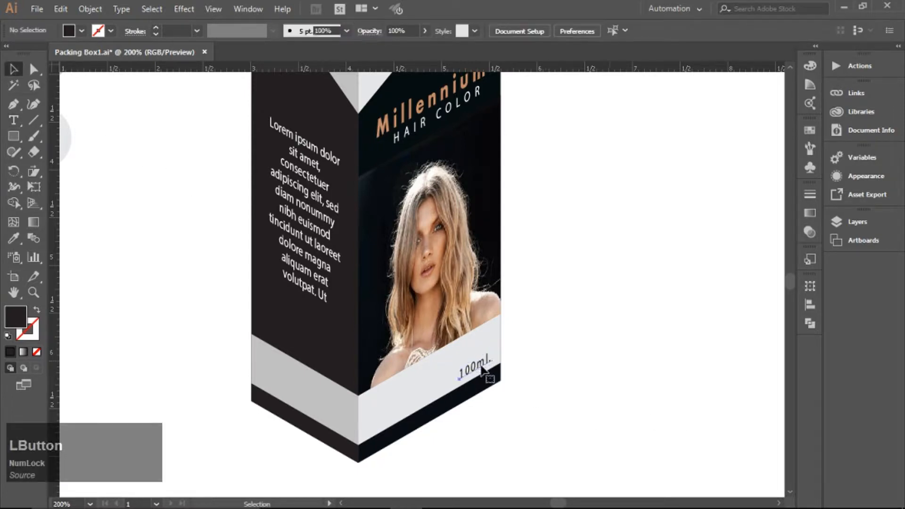
{"action": "key", "text": "Down"}
{"action": "key", "text": "Right"}
{"action": "left_click", "coordinate": [567, 420]}
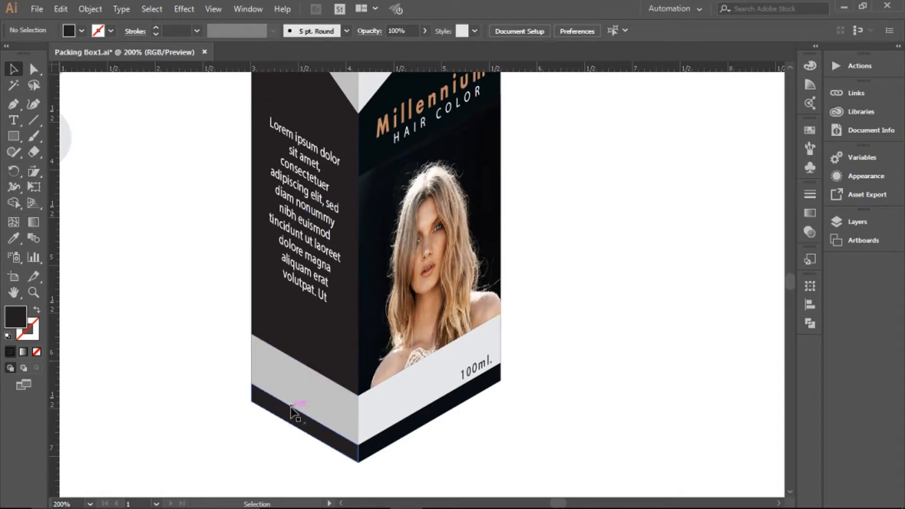
- Duplicate the placeholder paragraph into the empty area left of the box and fill the copy with black
{"action": "key", "text": "space"}
{"action": "left_click_drag", "start_coordinate": [322, 306], "coordinate": [430, 273]}
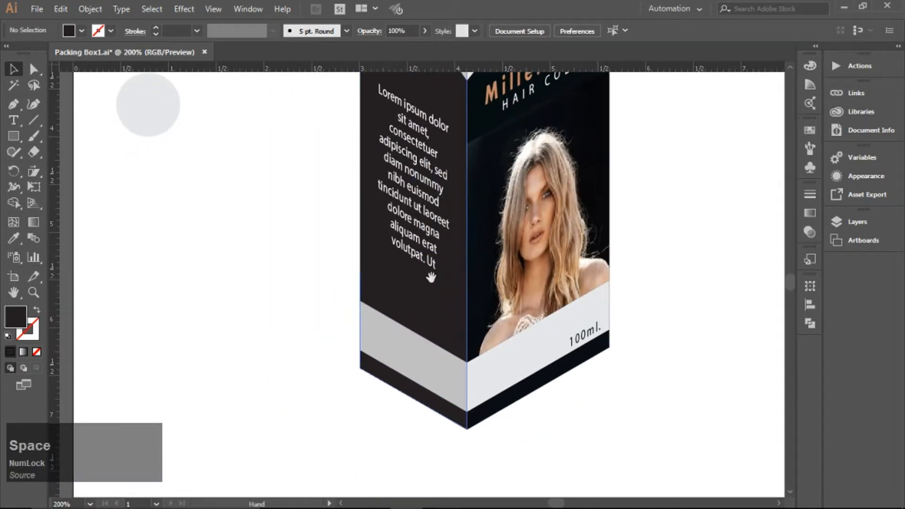
{"action": "left_click_drag", "start_coordinate": [398, 232], "coordinate": [232, 317]}
{"action": "left_click", "coordinate": [810, 130]}
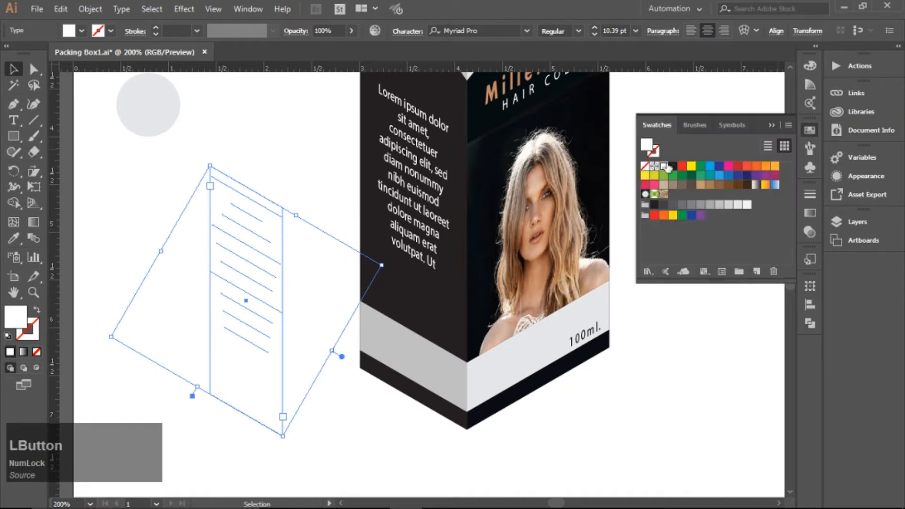
{"action": "left_click", "coordinate": [672, 166]}
- Replace the copied paragraph's text with "Made in India"
{"action": "left_click", "coordinate": [14, 120]}
{"action": "left_click", "coordinate": [249, 258]}
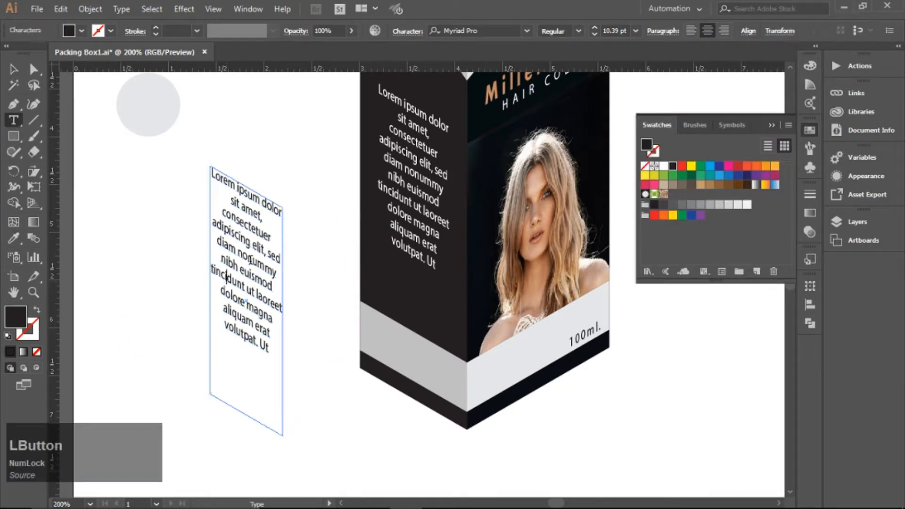
{"action": "key", "text": "ctrl+a"}
{"action": "type", "text": "Made"}
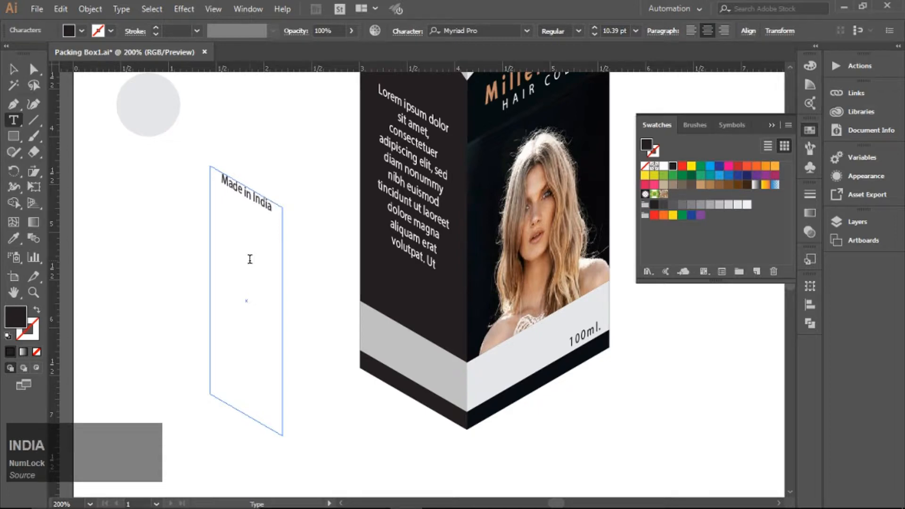
- Add the lines "Mf Date :" and "Exp. Date :" above "Made in India" in the text frame
{"action": "key", "text": "KP_Enter"}
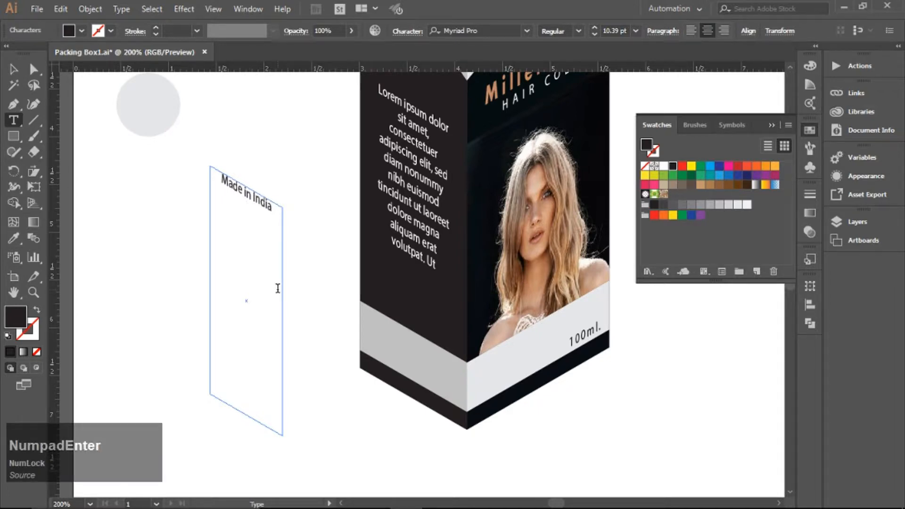
{"action": "key", "text": "Return"}
{"action": "key", "text": "Up"}
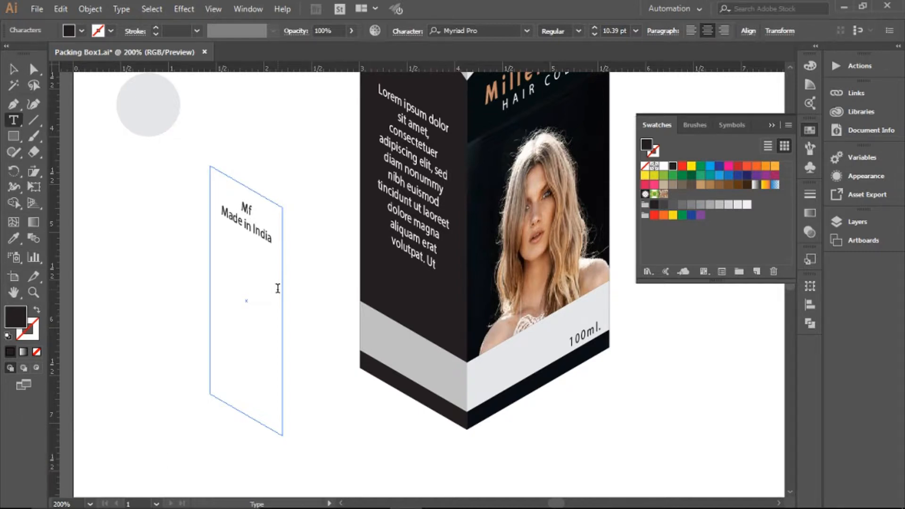
{"action": "type", "text": "Mf Date :"}
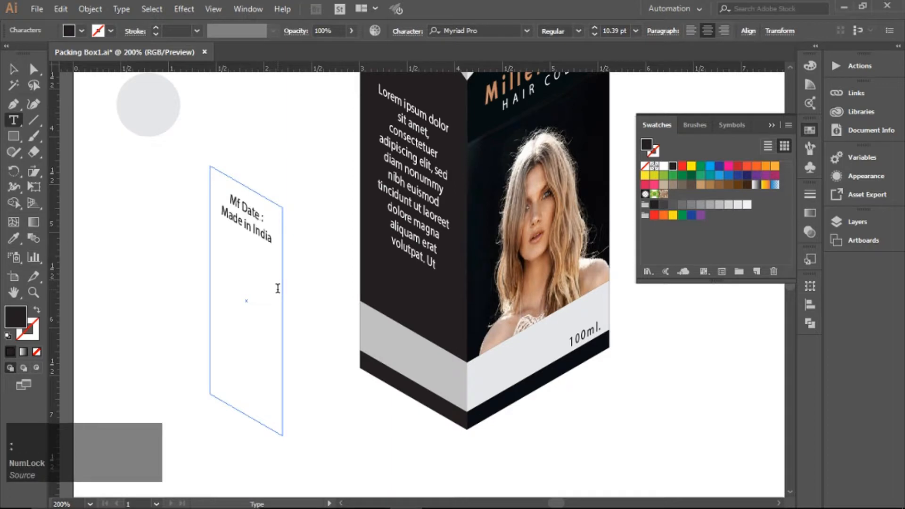
{"action": "key", "text": "Return"}
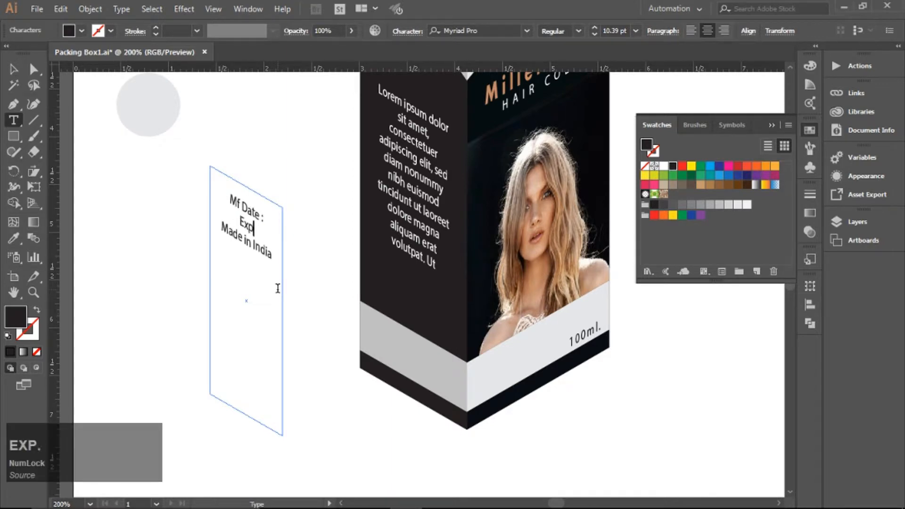
{"action": "type", "text": "Exp. Date :"}
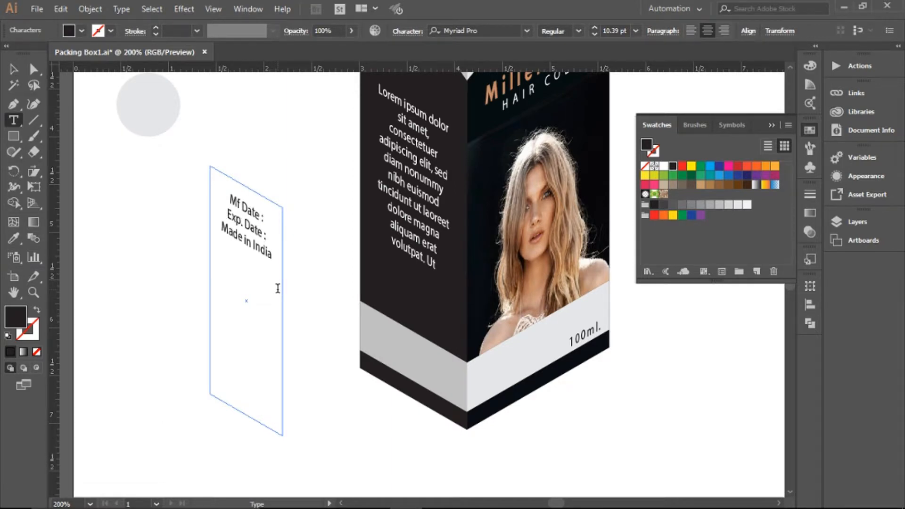
{"action": "left_click", "coordinate": [277, 264]}
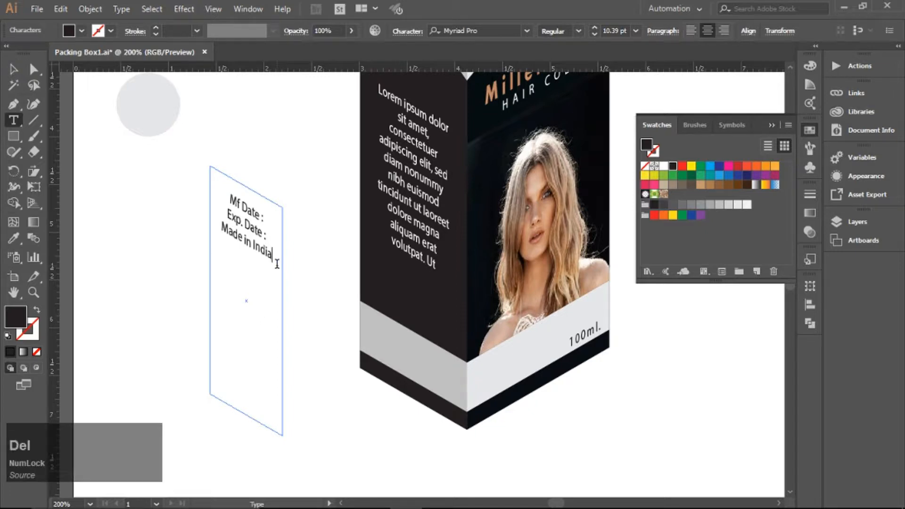
- Shorten the text frame by raising its two lower corner points until the frame closely fits the three lines
{"action": "left_click", "coordinate": [33, 70]}
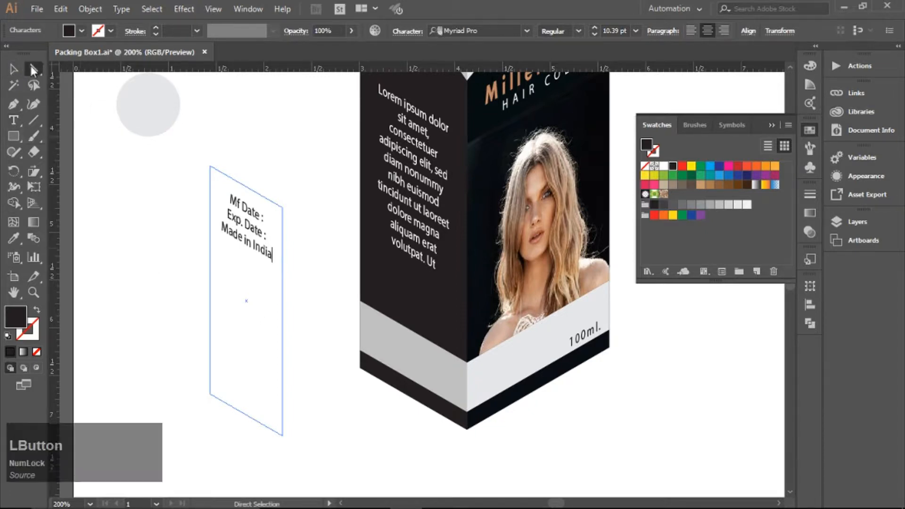
{"action": "left_click_drag", "start_coordinate": [189, 389], "coordinate": [299, 458]}
{"action": "key", "text": "Up"}
{"action": "key", "text": "Up"}
{"action": "key", "text": "Up"}
{"action": "key", "text": "Up"}
{"action": "key", "text": "Up"}
{"action": "key", "text": "Up"}
{"action": "key", "text": "Up"}
{"action": "key", "text": "Up"}
{"action": "key", "text": "Up"}
{"action": "key", "text": "Up"}
{"action": "key", "text": "Up"}
{"action": "key", "text": "Up"}
{"action": "key", "text": "Up"}
{"action": "key", "text": "Up"}
{"action": "key", "text": "Up"}
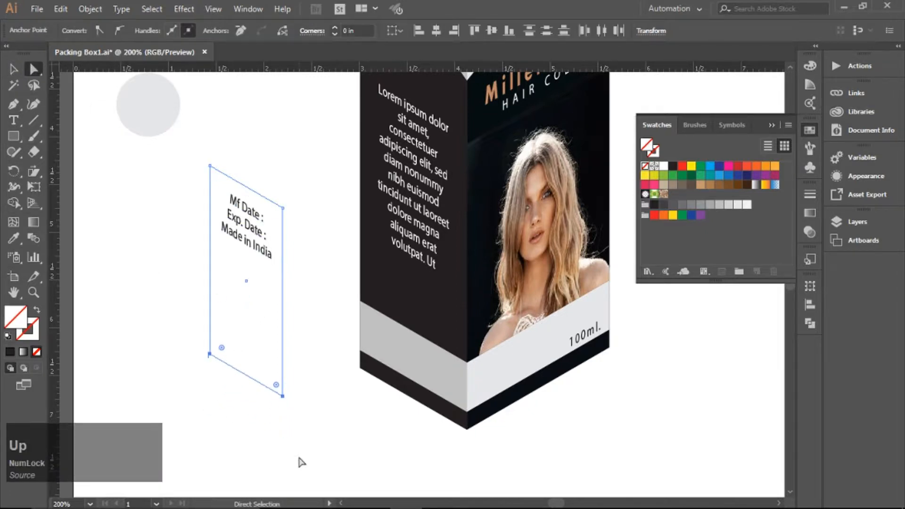
{"action": "key", "text": "Up"}
{"action": "key", "text": "Up"}
{"action": "key", "text": "Up"}
{"action": "key", "text": "Up"}
{"action": "key", "text": "Up"}
{"action": "key", "text": "Up"}
{"action": "key", "text": "Up"}
{"action": "key", "text": "Up"}
{"action": "key", "text": "Up"}
{"action": "key", "text": "Up"}
{"action": "key", "text": "Up"}
{"action": "key", "text": "Up"}
{"action": "key", "text": "Up"}
{"action": "key", "text": "Up"}
{"action": "key", "text": "Up"}
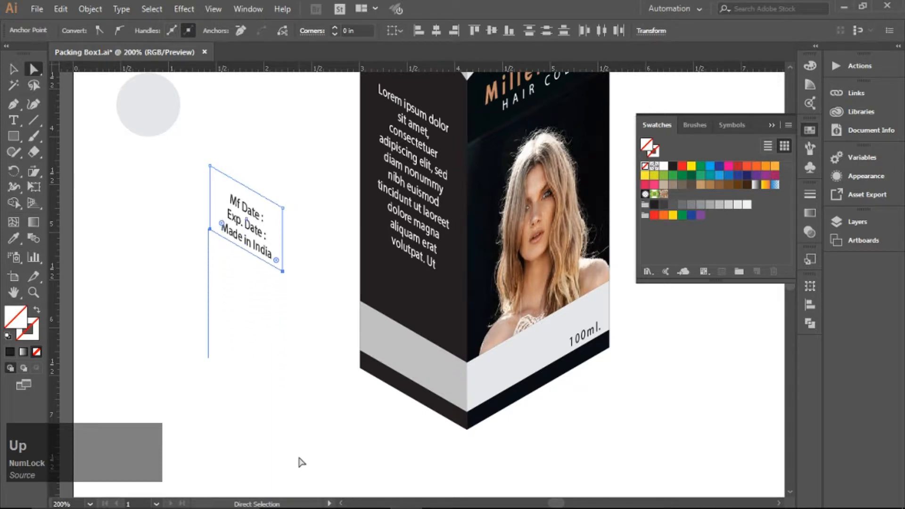
- Cut the two date lines from the frame, duplicate the frame below, and replace the copy's text with the date lines
{"action": "double_click", "coordinate": [225, 201]}
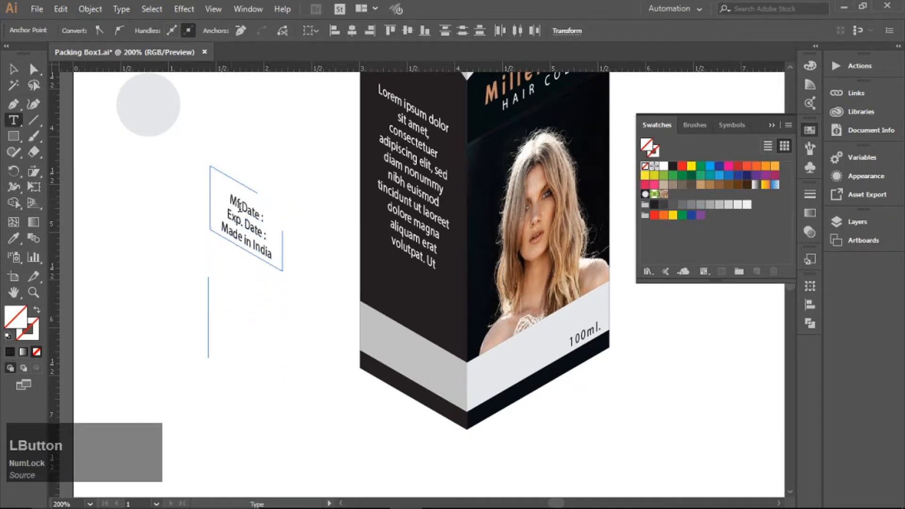
{"action": "left_click_drag", "start_coordinate": [240, 206], "coordinate": [248, 338]}
{"action": "key", "text": "ctrl+x"}
{"action": "left_click", "coordinate": [265, 334]}
{"action": "left_click", "coordinate": [13, 70]}
{"action": "left_click", "coordinate": [13, 120]}
{"action": "left_click", "coordinate": [238, 332]}
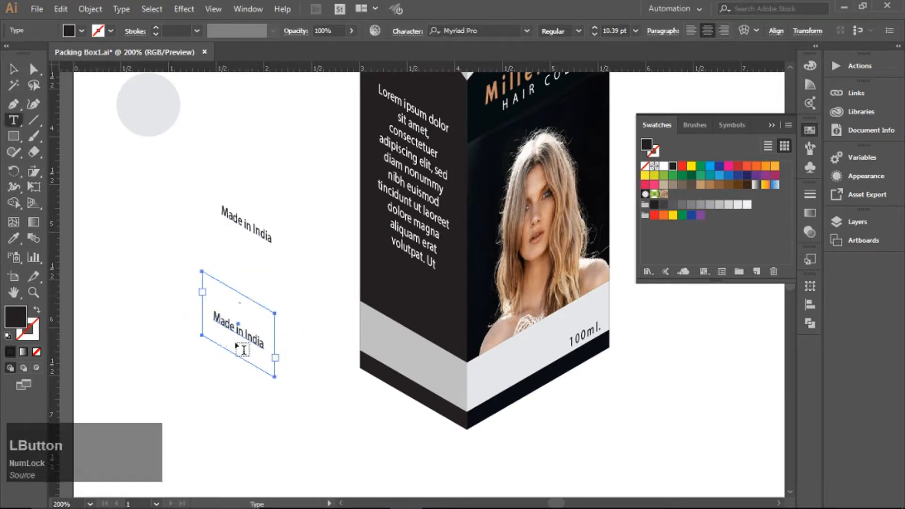
{"action": "key", "text": "ctrl+a"}
{"action": "key", "text": "ctrl+v"}
{"action": "left_click", "coordinate": [13, 70]}
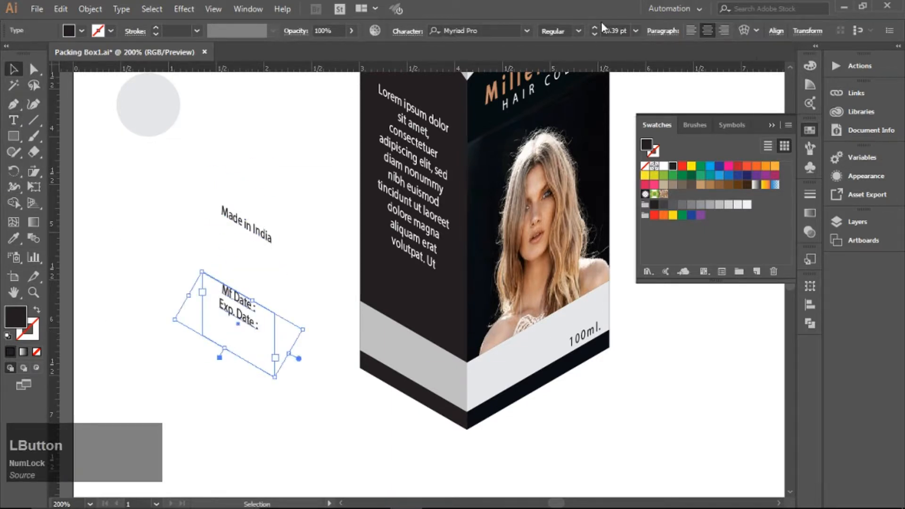
- Left-align the date lines and set their font size to 9 pt
{"action": "left_click", "coordinate": [615, 31]}
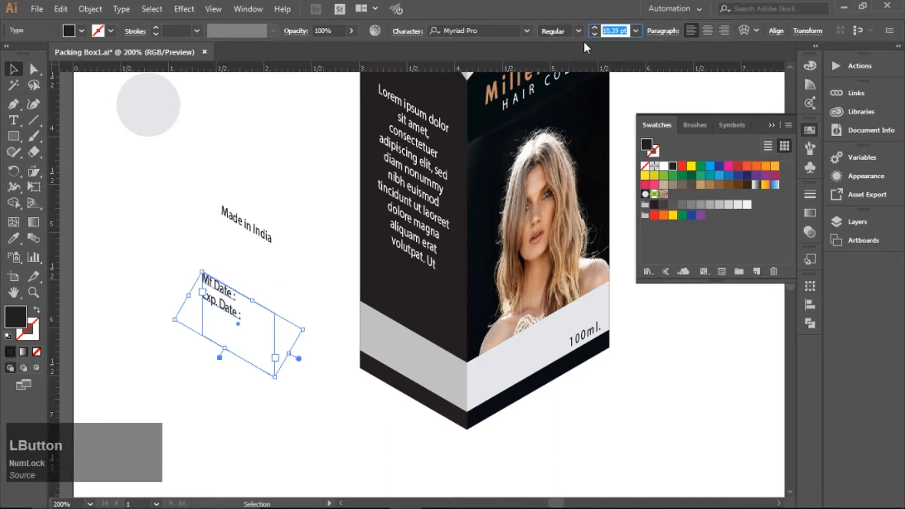
{"action": "type", "text": "9"}
{"action": "key", "text": "Return"}
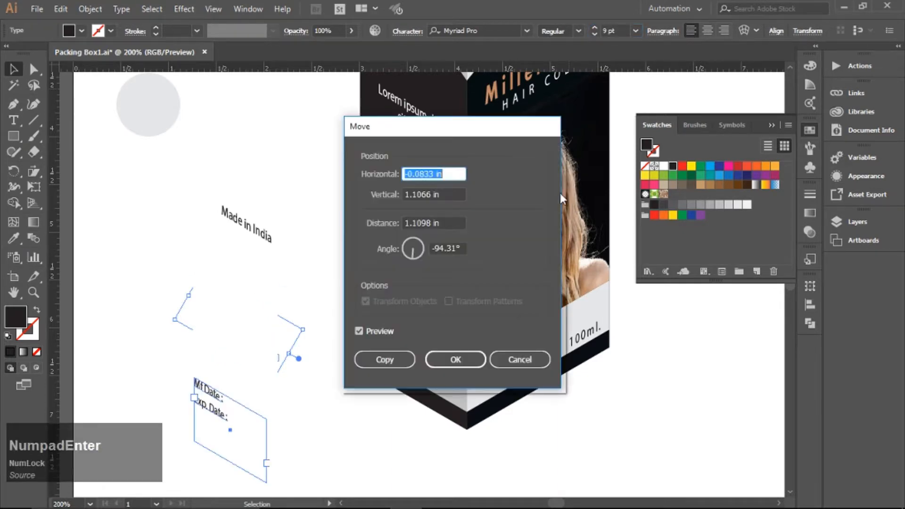
{"action": "key", "text": "Escape"}
{"action": "left_click", "coordinate": [235, 369]}
{"action": "left_click", "coordinate": [220, 306]}
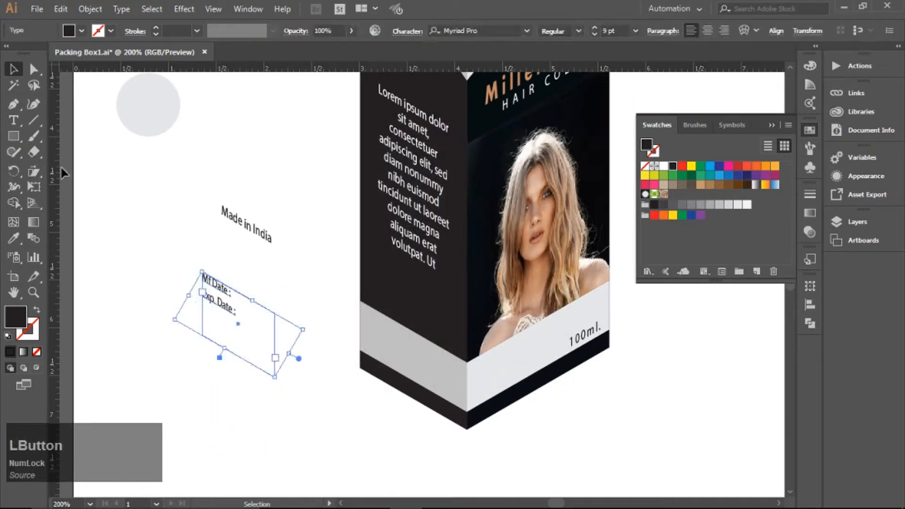
- Shorten the date text frame from its lower corners and move it onto the grey band of the left face
{"action": "left_click", "coordinate": [34, 70]}
{"action": "left_click", "coordinate": [202, 336]}
{"action": "left_click_drag", "start_coordinate": [275, 377], "coordinate": [274, 343]}
{"action": "left_click", "coordinate": [14, 70]}
{"action": "left_click_drag", "start_coordinate": [222, 301], "coordinate": [384, 341]}
{"action": "left_click", "coordinate": [334, 361]}
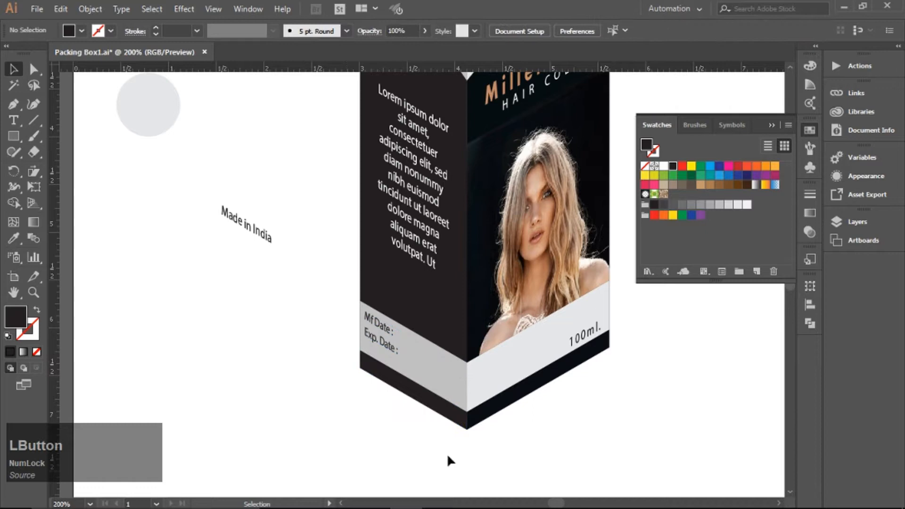
- Set the date lines to 7 pt Bold with 9 pt leading
{"action": "left_click", "coordinate": [384, 347]}
{"action": "left_click", "coordinate": [609, 30]}
{"action": "key", "text": "KP_Enter"}
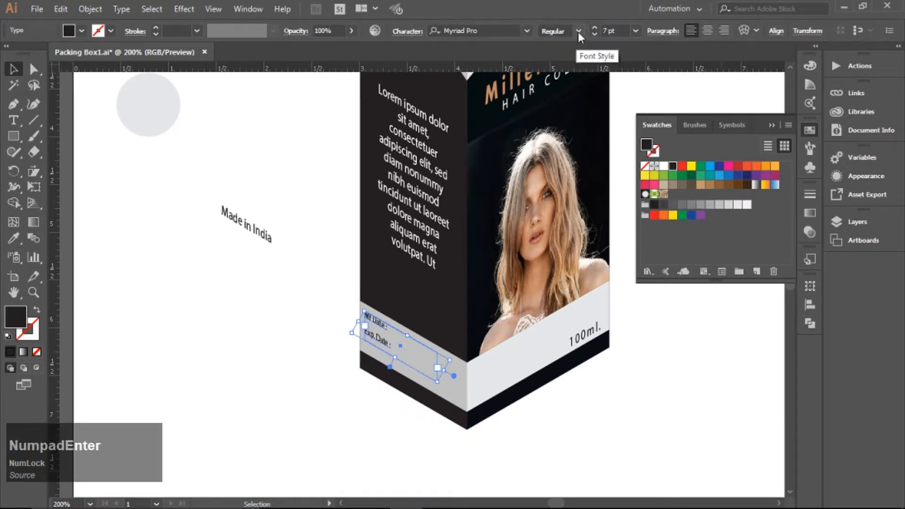
{"action": "left_click", "coordinate": [266, 332]}
{"action": "left_click", "coordinate": [380, 338]}
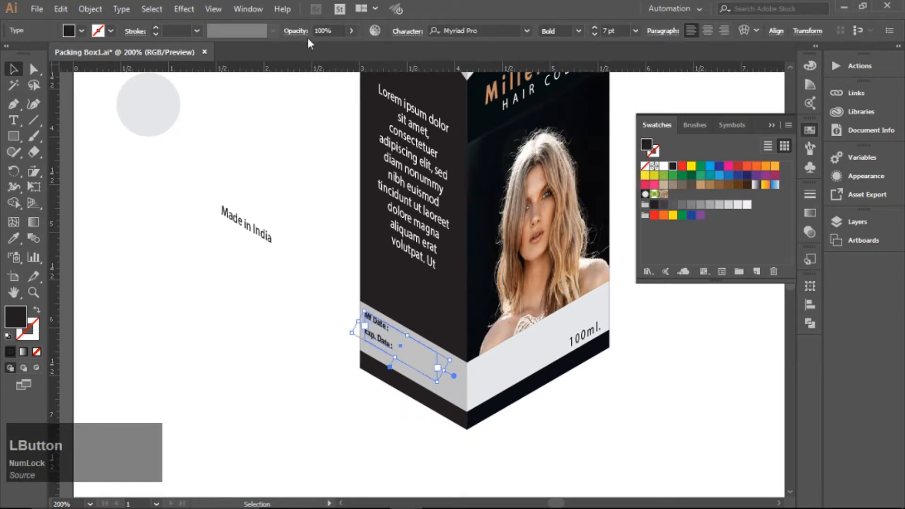
{"action": "left_click", "coordinate": [407, 31]}
{"action": "scroll", "coordinate": [395, 111], "scroll_direction": "down", "scroll_amount": 1}
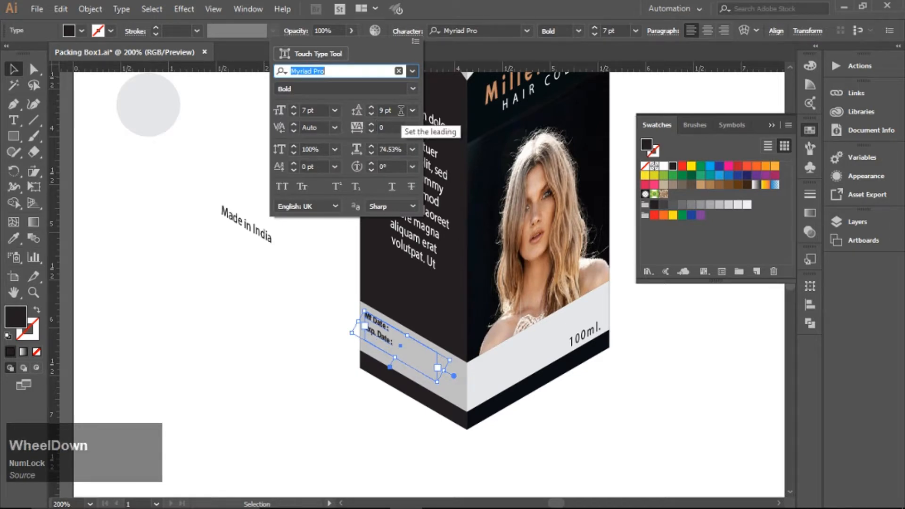
- Move the "Made in India" text onto the dark bottom strip of the left face and fill it with the lightest grey swatch
{"action": "left_click_drag", "start_coordinate": [246, 233], "coordinate": [434, 406]}
{"action": "left_click", "coordinate": [420, 406]}
{"action": "key", "text": "ctrl+z"}
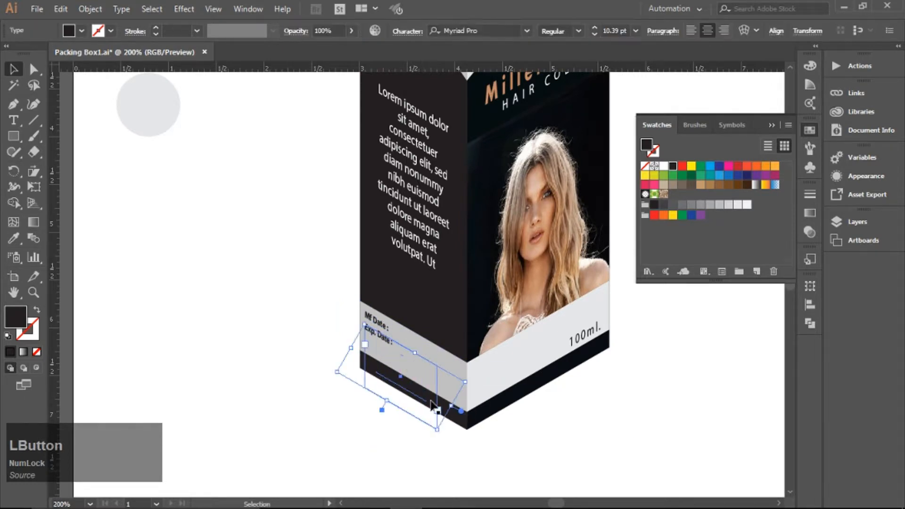
{"action": "left_click", "coordinate": [747, 208]}
- Set the tracking of the left face's "Made in India" text to 250 and widen its text frame to fit the whole line
{"action": "left_click", "coordinate": [408, 31]}
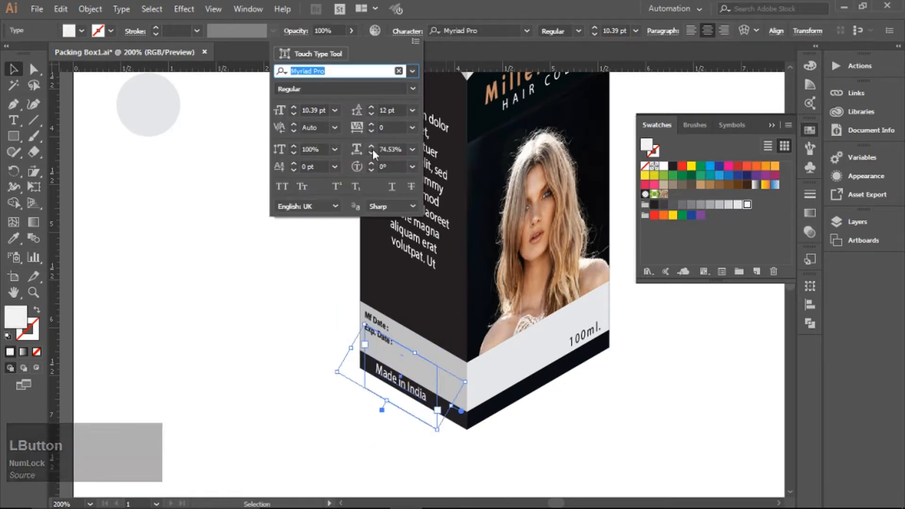
{"action": "left_click", "coordinate": [357, 127]}
{"action": "type", "text": "250"}
{"action": "key", "text": "KP_Enter"}
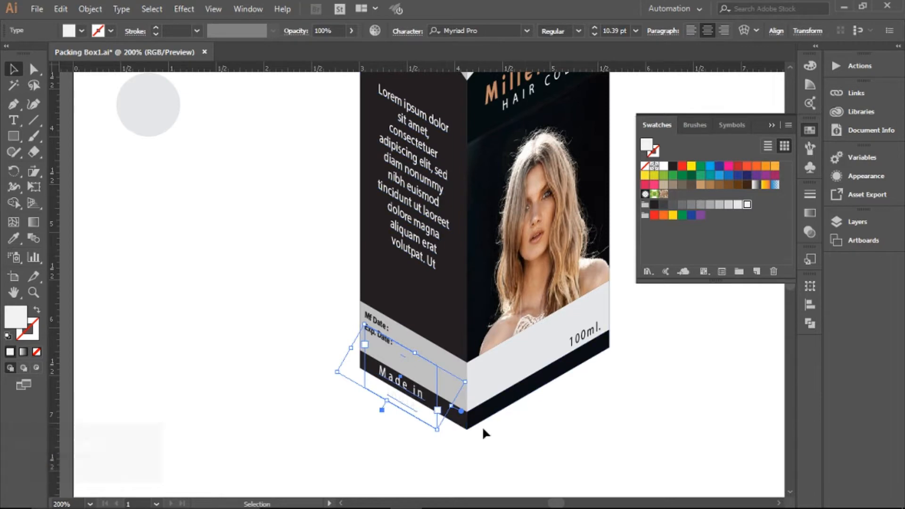
{"action": "left_click_drag", "start_coordinate": [453, 408], "coordinate": [475, 420]}
{"action": "left_click", "coordinate": [518, 445]}
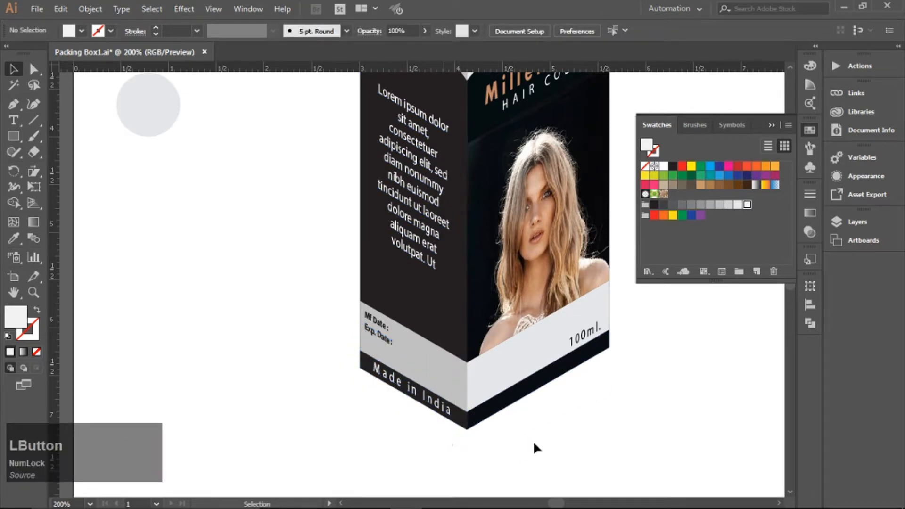
- Add a third line reading "Max. Retail Price :" below the expiry date in the left face's date text
{"action": "left_click", "coordinate": [362, 325]}
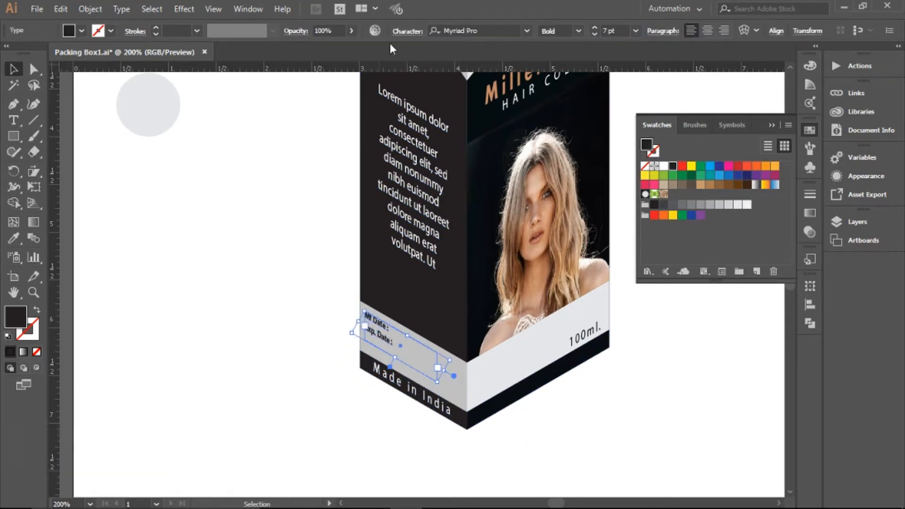
{"action": "left_click", "coordinate": [13, 120]}
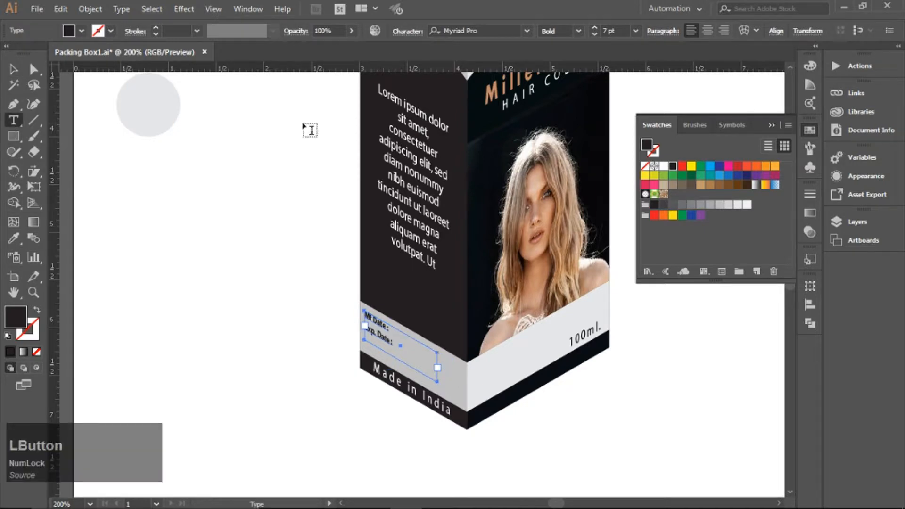
{"action": "left_click", "coordinate": [456, 337]}
{"action": "left_click", "coordinate": [381, 316]}
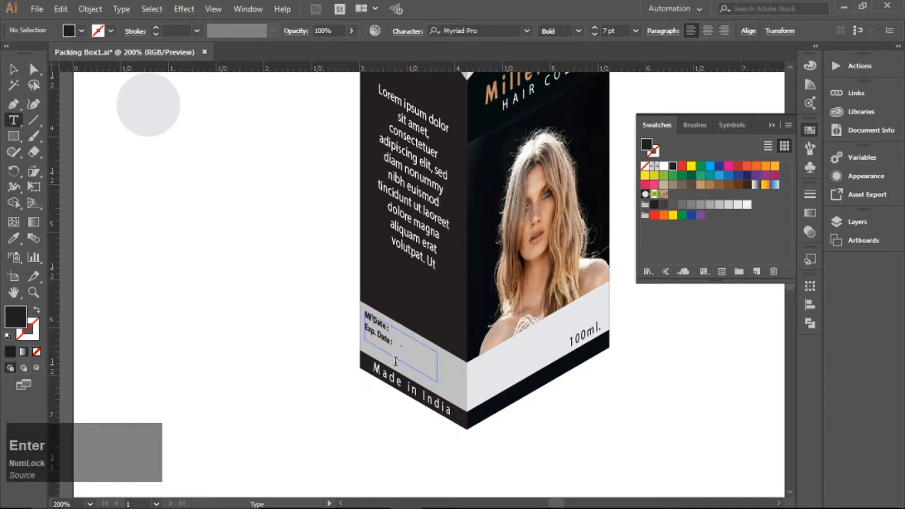
{"action": "type", "text": "M"}
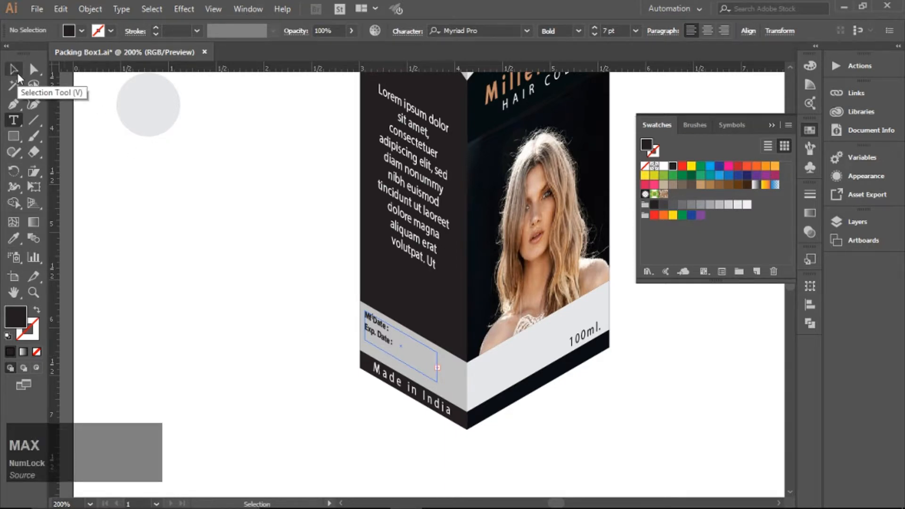
{"action": "key", "text": "Return"}
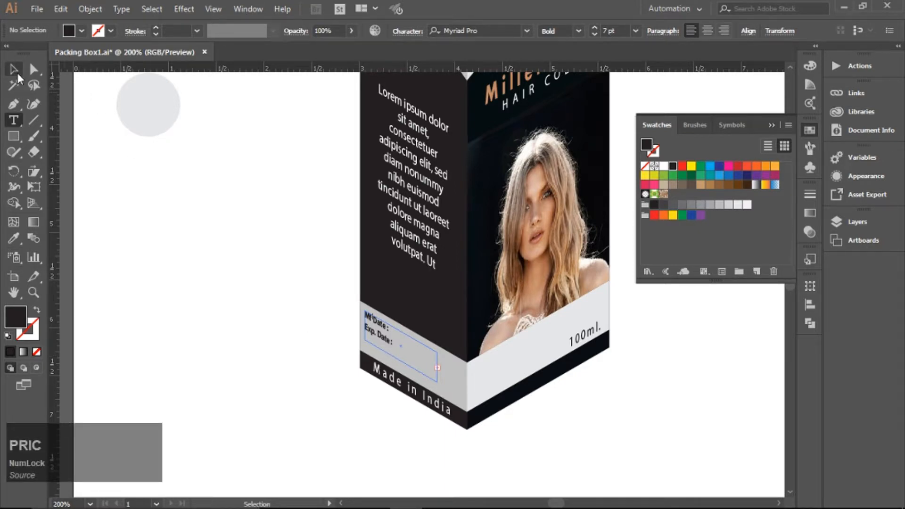
- Extend the date text frame downward from its two lower corners to make room for the price line
{"action": "left_click", "coordinate": [34, 76]}
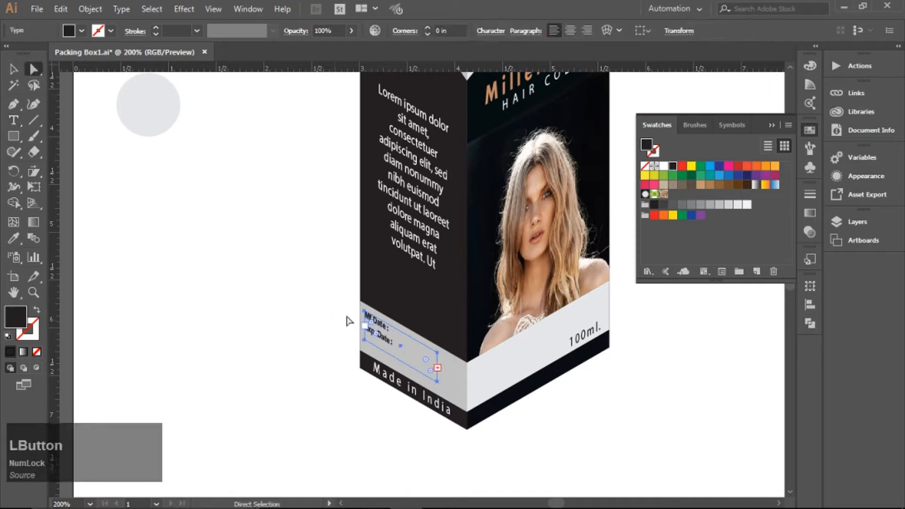
{"action": "left_click", "coordinate": [364, 341]}
{"action": "left_click", "coordinate": [438, 382], "text": "shift"}
{"action": "key", "text": "Down"}
{"action": "key", "text": "Down"}
{"action": "key", "text": "Down"}
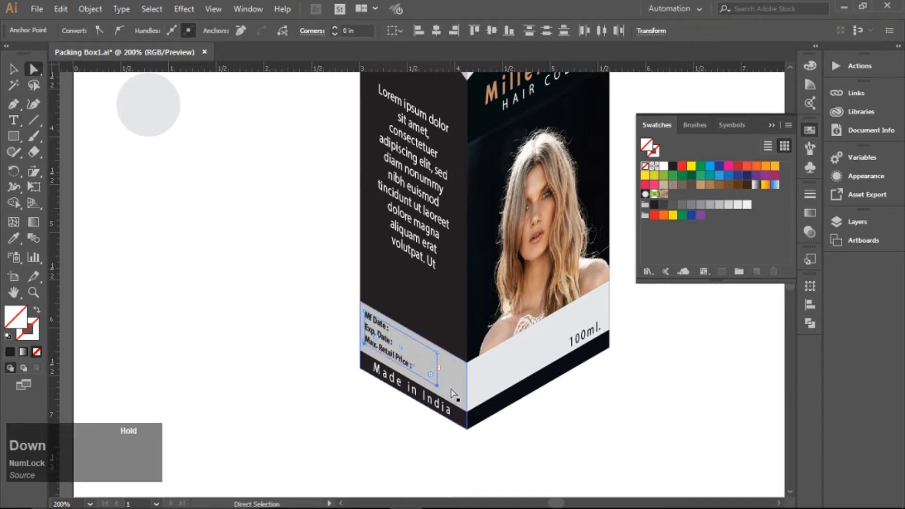
{"action": "left_click", "coordinate": [13, 70]}
{"action": "left_click", "coordinate": [145, 204]}
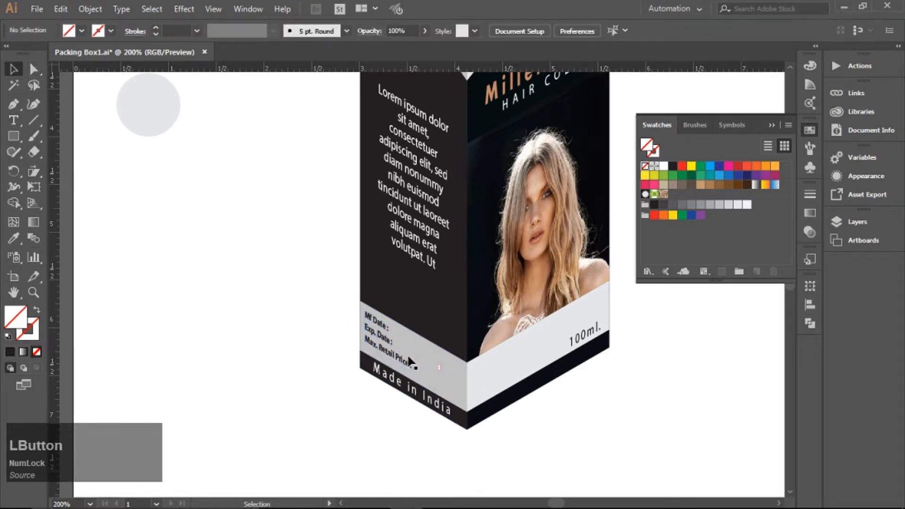
- Increase the leading of the date and price lines by one increment
{"action": "left_click", "coordinate": [399, 359]}
{"action": "left_click", "coordinate": [415, 33]}
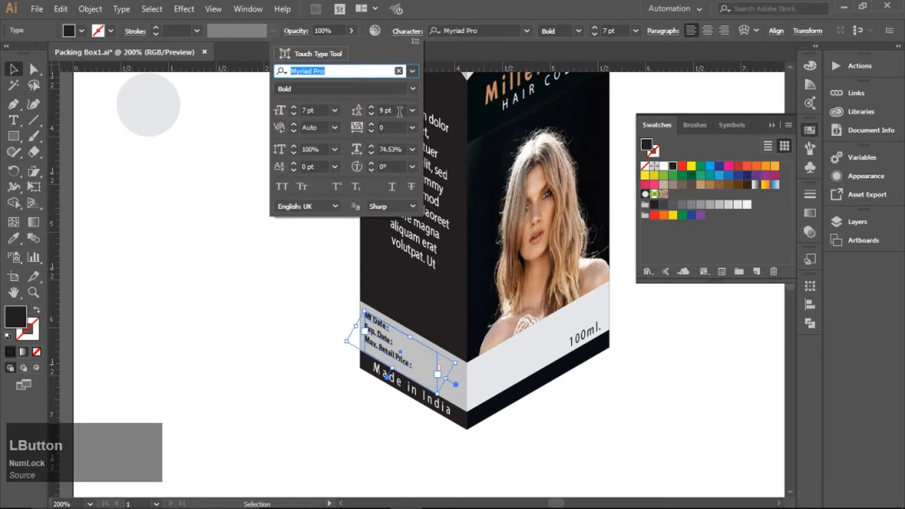
{"action": "scroll", "coordinate": [400, 111], "scroll_direction": "up", "scroll_amount": 1}
{"action": "left_click", "coordinate": [244, 375]}
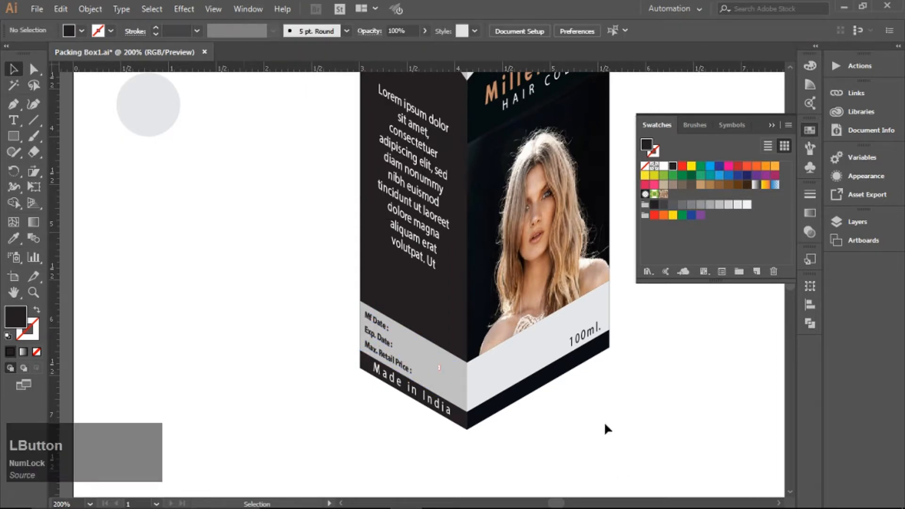
- Place a white copy of the "100ml." label on the right face's dark bottom strip and change its text to "Made in India"
{"action": "left_click_drag", "start_coordinate": [585, 336], "coordinate": [507, 400]}
{"action": "left_click", "coordinate": [665, 166]}
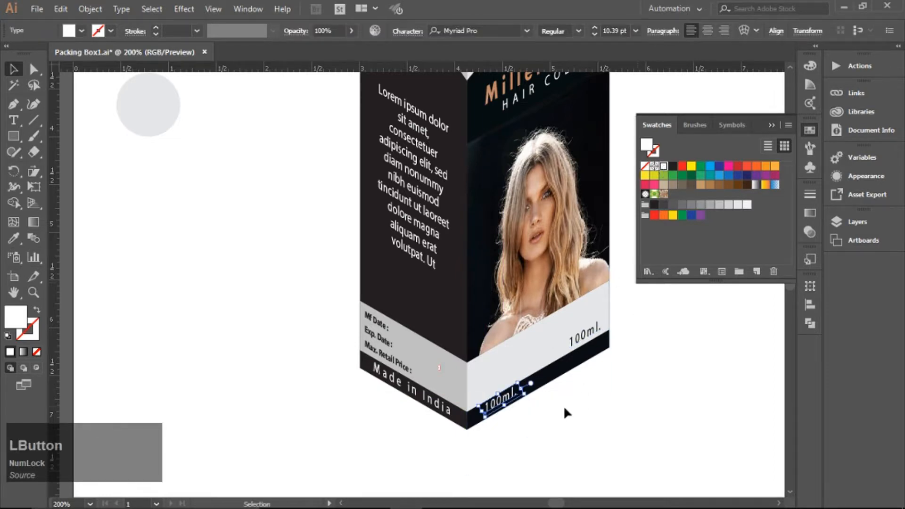
{"action": "left_click", "coordinate": [15, 122]}
{"action": "left_click", "coordinate": [507, 399]}
{"action": "key", "text": "ctrl+a"}
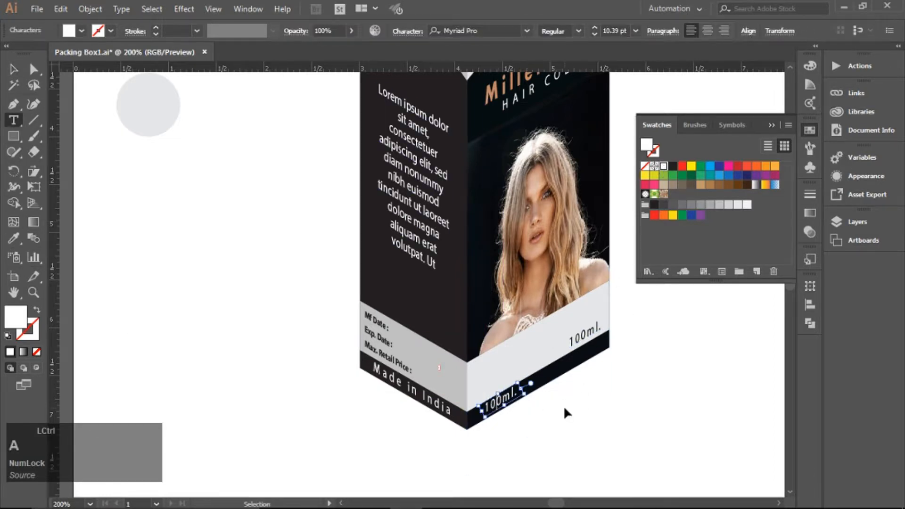
{"action": "type", "text": "Made in India"}
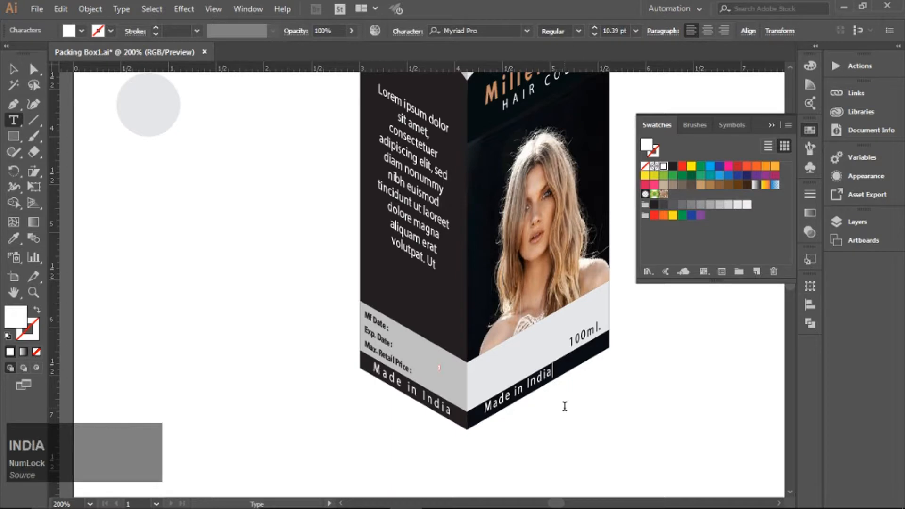
- Widen the tracking of the right face's "Made in India" text and shift it toward the middle of the dark strip
{"action": "left_click", "coordinate": [13, 69]}
{"action": "left_click", "coordinate": [407, 31]}
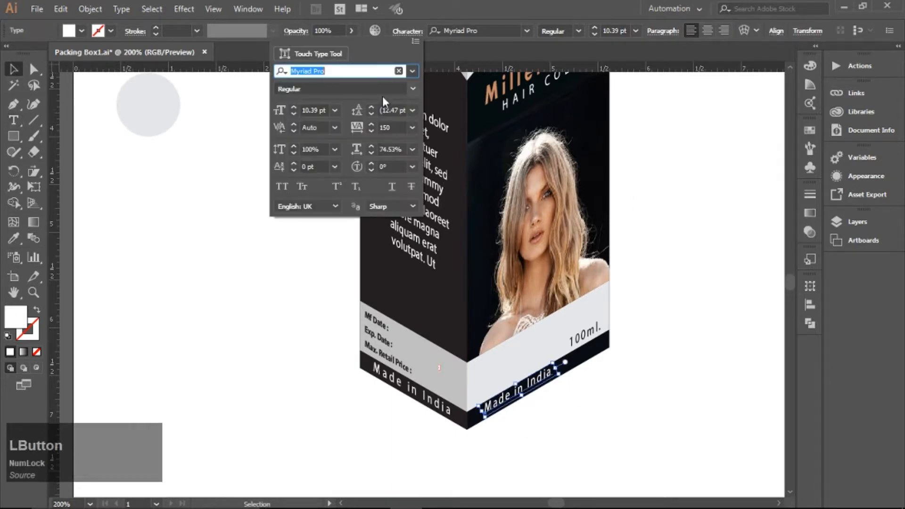
{"action": "left_click", "coordinate": [396, 126]}
{"action": "key", "text": "KP_Enter"}
{"action": "left_click", "coordinate": [594, 408]}
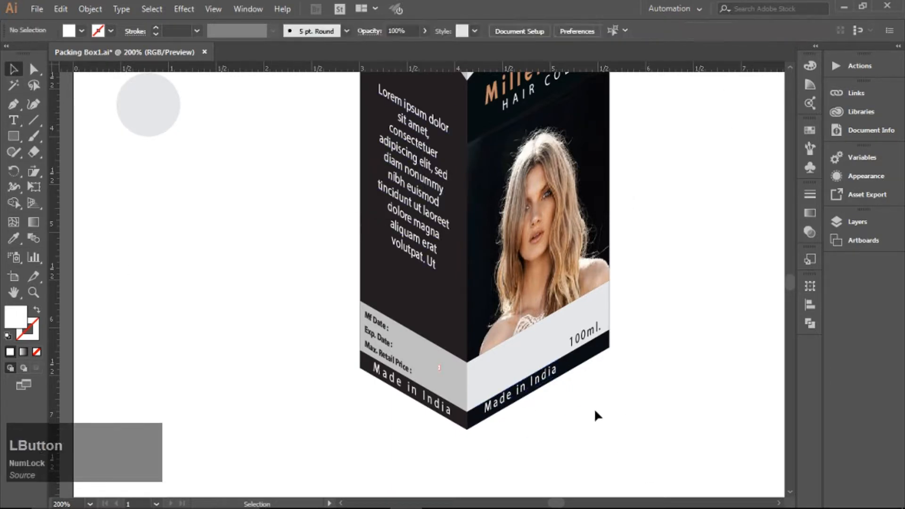
{"action": "left_click_drag", "start_coordinate": [540, 384], "coordinate": [564, 373]}
{"action": "left_click", "coordinate": [623, 394]}
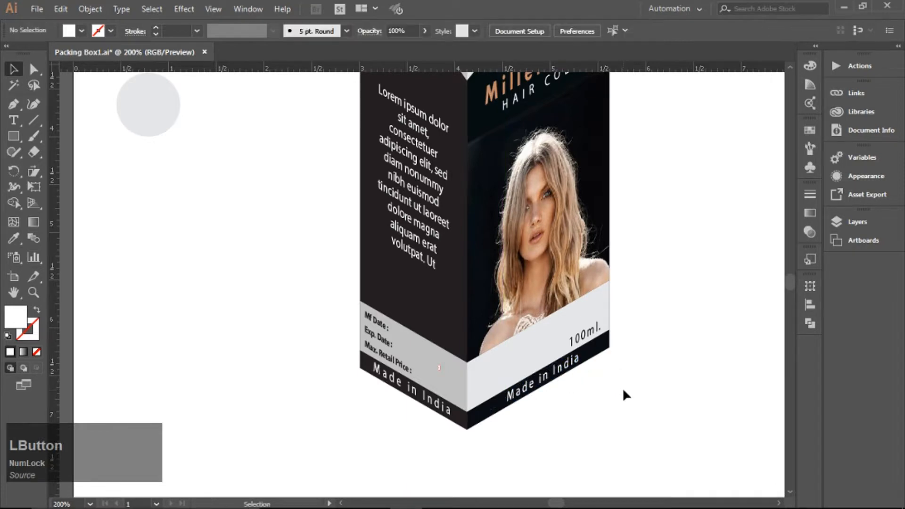
- Select the whole box artwork, including its texts and photo, and group it
{"action": "key", "text": "alt"}
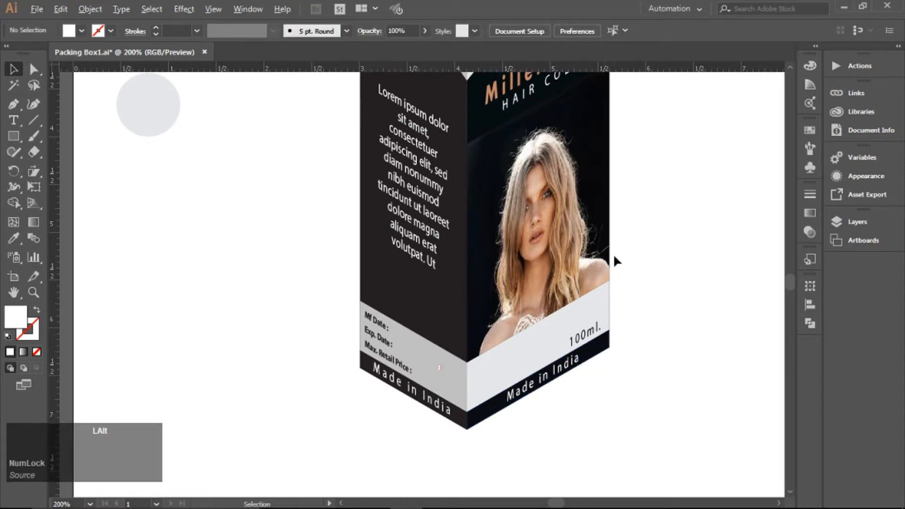
{"action": "scroll", "coordinate": [613, 254], "scroll_direction": "down", "scroll_amount": 2}
{"action": "left_click_drag", "start_coordinate": [659, 245], "coordinate": [487, 304]}
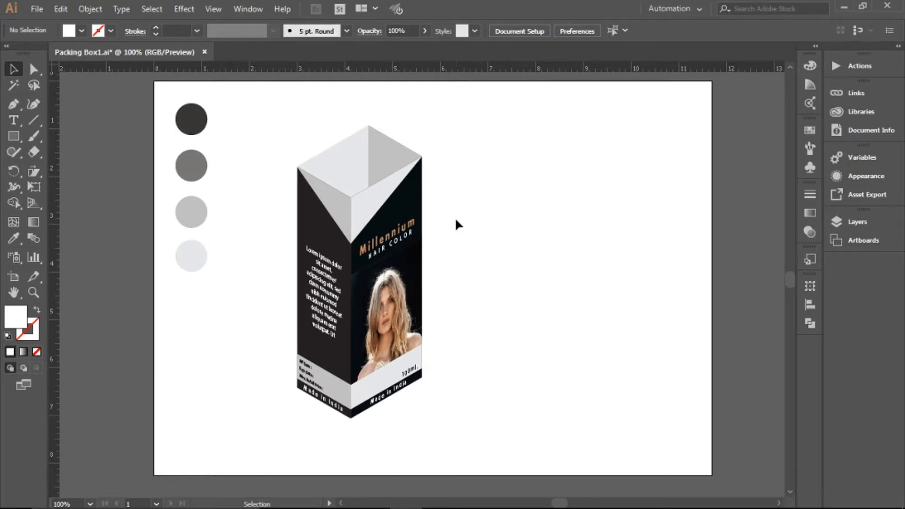
{"action": "left_click", "coordinate": [16, 106]}
{"action": "left_click", "coordinate": [14, 70]}
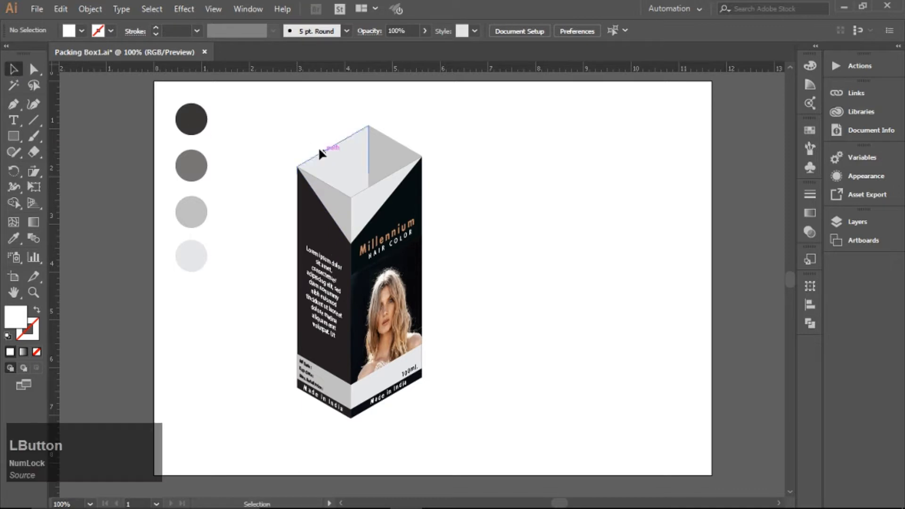
{"action": "left_click_drag", "start_coordinate": [261, 112], "coordinate": [480, 435]}
{"action": "right_click", "coordinate": [362, 258]}
{"action": "left_click", "coordinate": [420, 338]}
{"action": "left_click", "coordinate": [524, 264]}
- Draw a closed four-sided white lid shape over the box opening with the Pen tool, following the opening's four corners
{"action": "left_click", "coordinate": [13, 104]}
{"action": "left_click", "coordinate": [297, 166]}
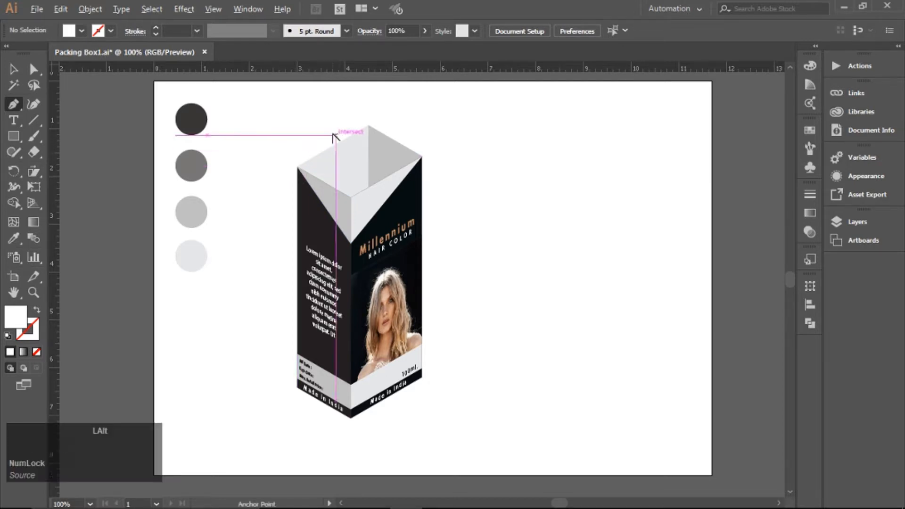
{"action": "scroll", "coordinate": [336, 129], "scroll_direction": "up", "scroll_amount": 2}
{"action": "left_click", "coordinate": [369, 126]}
{"action": "left_click", "coordinate": [510, 182]}
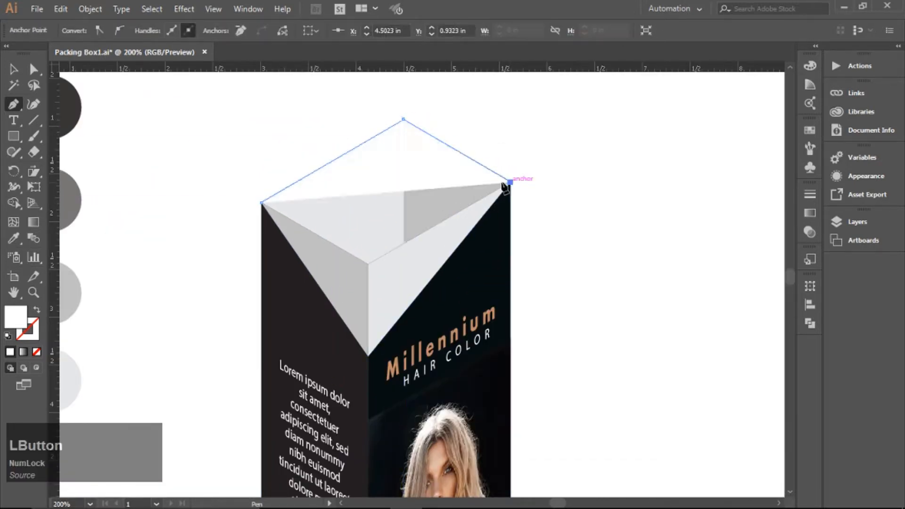
{"action": "left_click", "coordinate": [369, 263]}
{"action": "left_click", "coordinate": [262, 203]}
{"action": "left_click", "coordinate": [13, 69]}
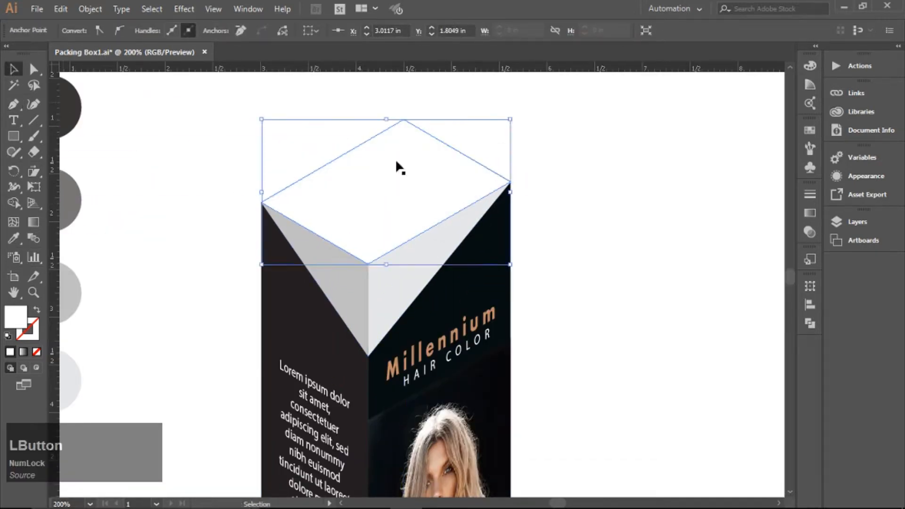
{"action": "left_click", "coordinate": [653, 177]}
- Move the lid shape's two front corners up and back so it stands open along the opening's rear left edge
{"action": "left_click", "coordinate": [426, 163]}
{"action": "left_click", "coordinate": [34, 69]}
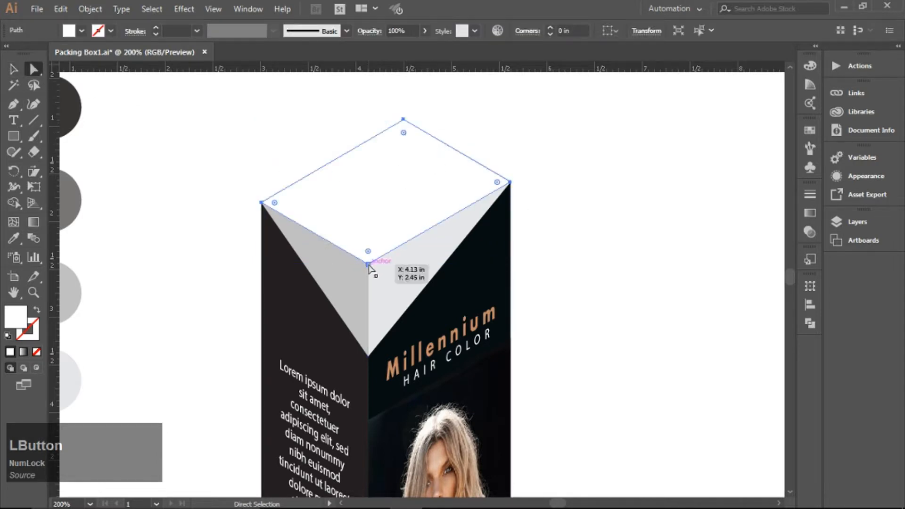
{"action": "left_click", "coordinate": [368, 263]}
{"action": "left_click", "coordinate": [511, 181], "text": "shift"}
{"action": "scroll", "coordinate": [519, 186], "scroll_direction": "down", "scroll_amount": 1}
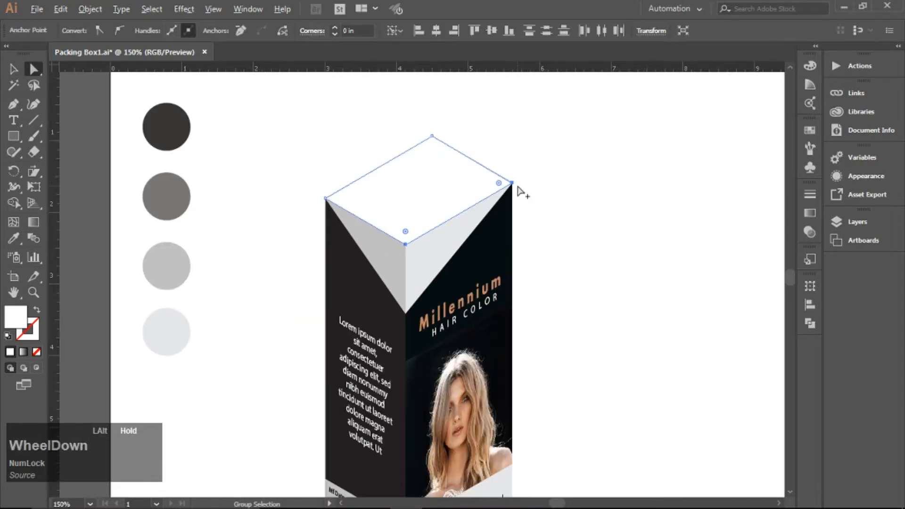
{"action": "left_click_drag", "start_coordinate": [515, 189], "coordinate": [501, 149]}
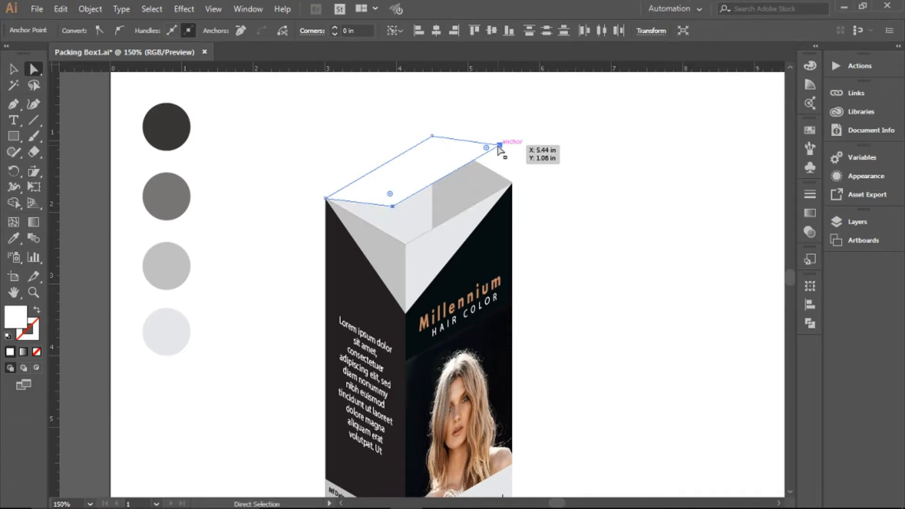
{"action": "left_click_drag", "start_coordinate": [499, 145], "coordinate": [439, 134]}
{"action": "key", "text": "ctrl+z"}
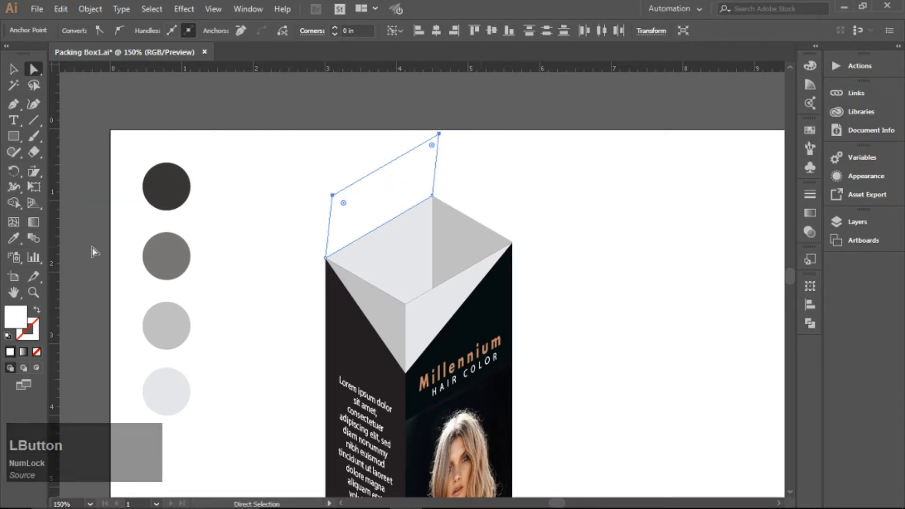
- Fill the open lid flap with the light grey sampled from the third palette circle
{"action": "left_click", "coordinate": [14, 238]}
{"action": "left_click", "coordinate": [160, 320]}
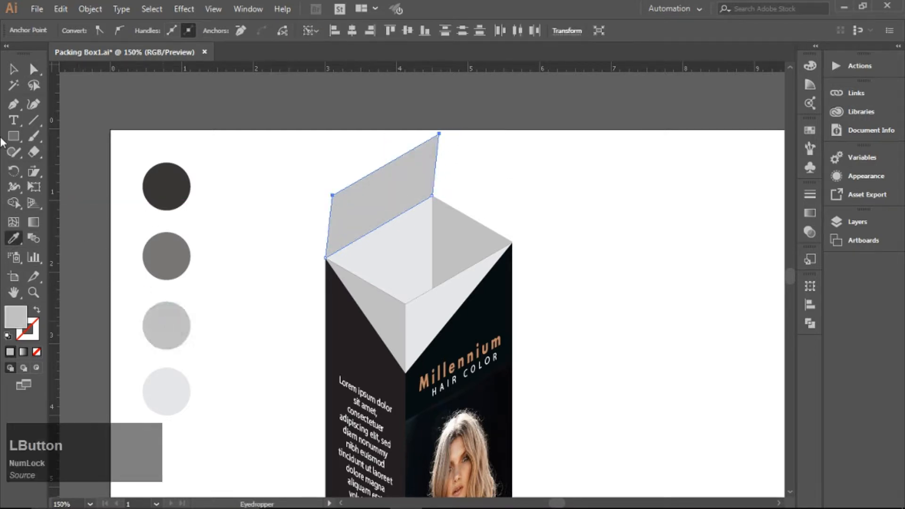
{"action": "key", "text": "v"}
{"action": "left_click", "coordinate": [572, 223]}
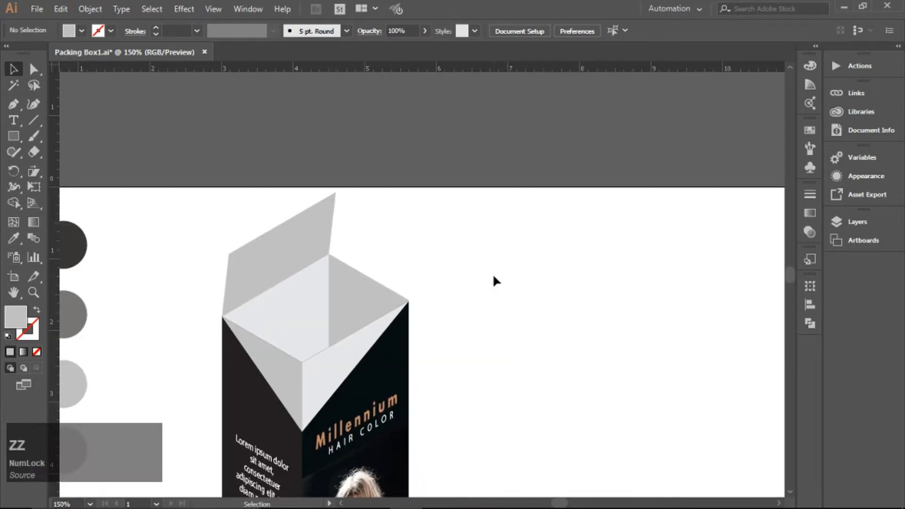
{"action": "key", "text": "ctrl+z"}
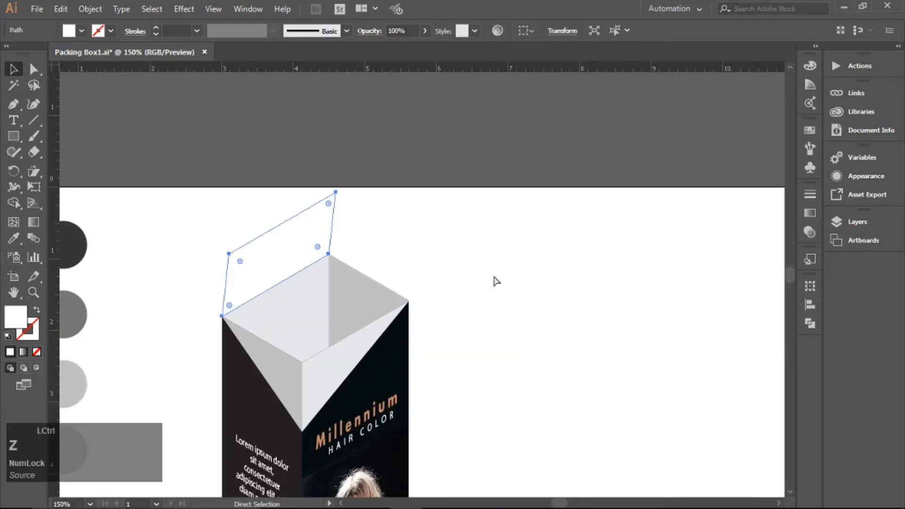
{"action": "key", "text": "ctrl+shift+z"}
{"action": "left_click", "coordinate": [494, 283]}
{"action": "left_click_drag", "start_coordinate": [511, 343], "coordinate": [564, 250]}
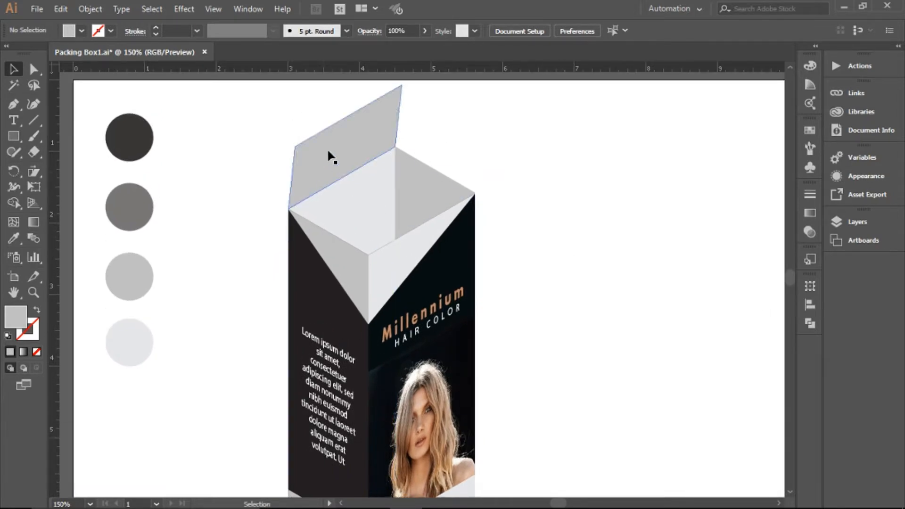
- Try moving the lid flap's upper left corner slightly inward, and undo the move
{"action": "left_click", "coordinate": [242, 134]}
{"action": "left_click", "coordinate": [295, 146]}
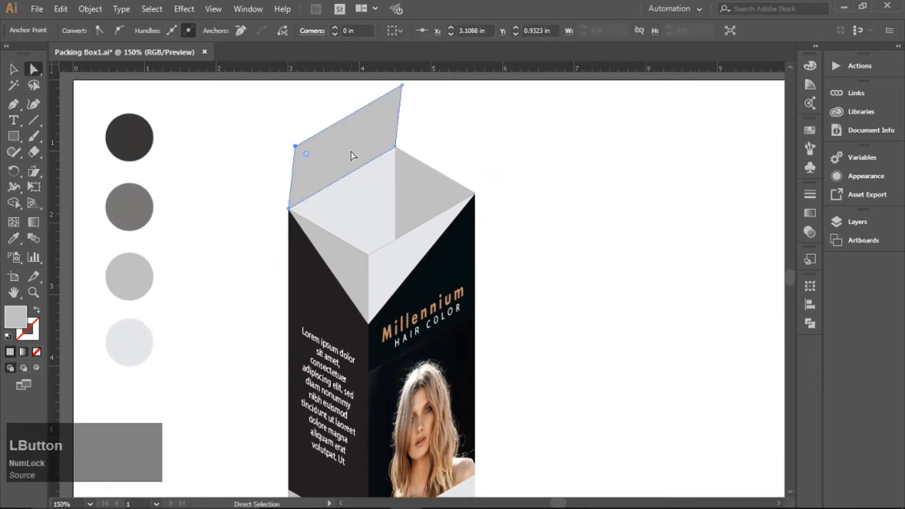
{"action": "left_click", "coordinate": [527, 176]}
{"action": "left_click_drag", "start_coordinate": [296, 146], "coordinate": [301, 142]}
{"action": "left_click", "coordinate": [472, 117]}
{"action": "key", "text": "ctrl+z"}
{"action": "left_click", "coordinate": [429, 138]}
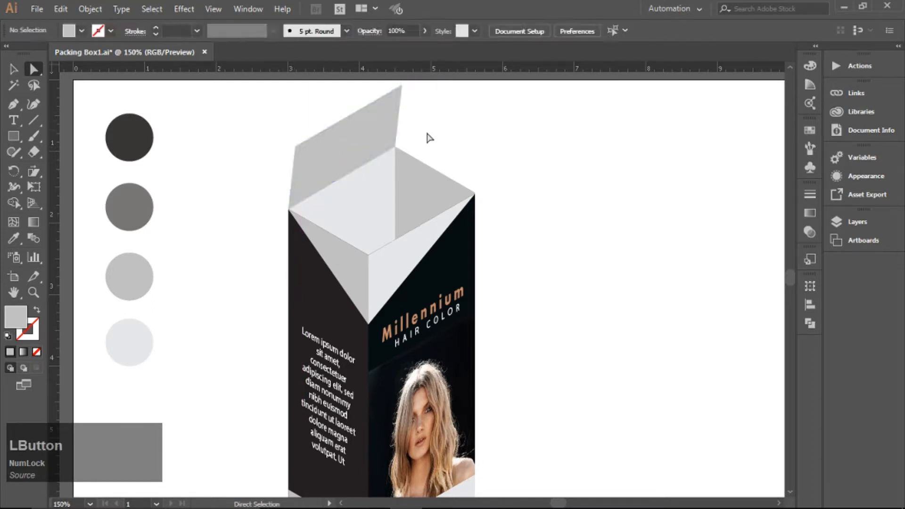
- Place a copy of the light grey lid flap along the box opening's front right edge
{"action": "key", "text": "v"}
{"action": "left_click_drag", "start_coordinate": [349, 146], "coordinate": [428, 193]}
{"action": "left_click", "coordinate": [536, 191]}
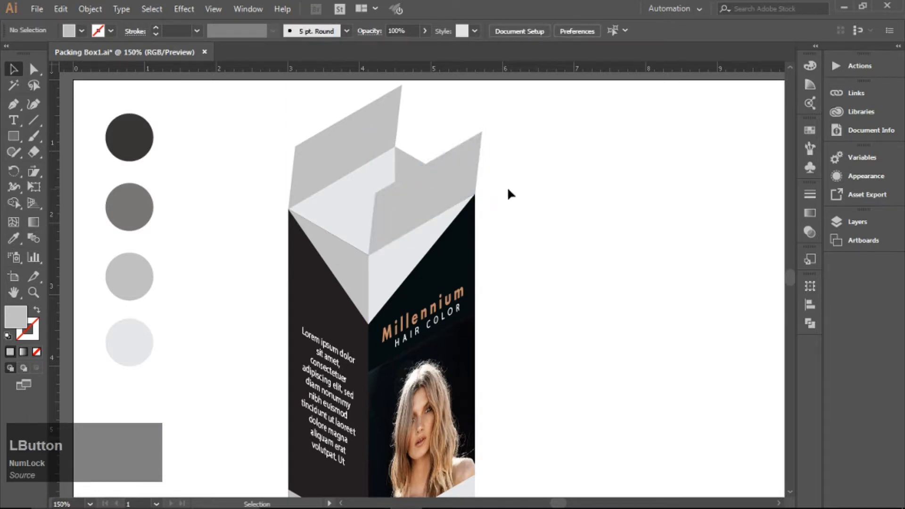
- Lower the copied flap's two upper corners and shift them outward so it leans away along the front right edge
{"action": "left_click", "coordinate": [440, 188]}
{"action": "left_click", "coordinate": [34, 71]}
{"action": "left_click", "coordinate": [375, 194]}
{"action": "left_click", "coordinate": [481, 133], "text": "shift"}
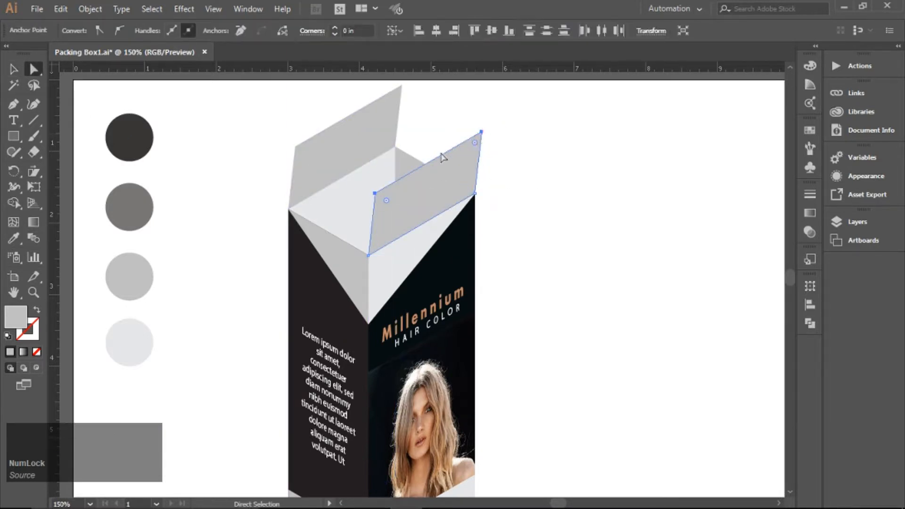
{"action": "left_click_drag", "start_coordinate": [442, 156], "coordinate": [455, 188]}
{"action": "left_click", "coordinate": [564, 208]}
- Fill the front right flap with the near-black colour sampled from the box's right face
{"action": "left_click", "coordinate": [465, 188]}
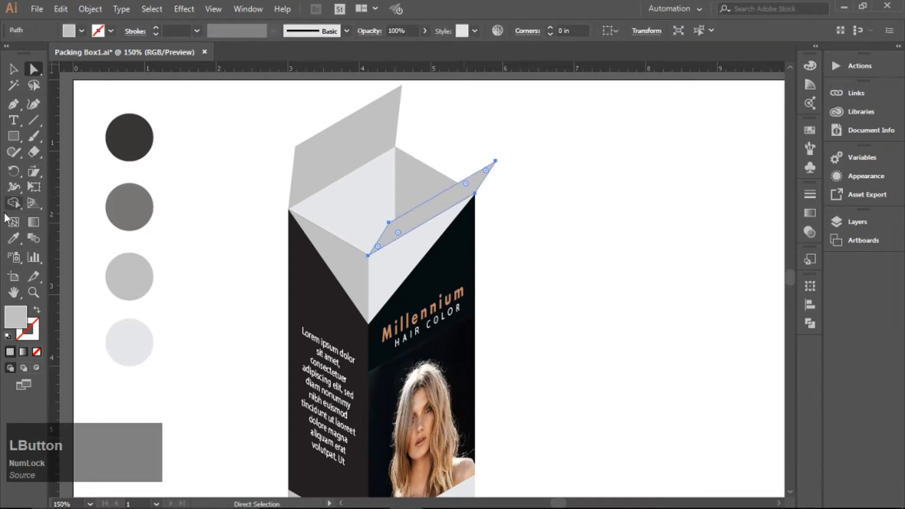
{"action": "left_click", "coordinate": [13, 238]}
{"action": "left_click", "coordinate": [447, 272]}
{"action": "left_click", "coordinate": [11, 71]}
{"action": "left_click", "coordinate": [550, 178]}
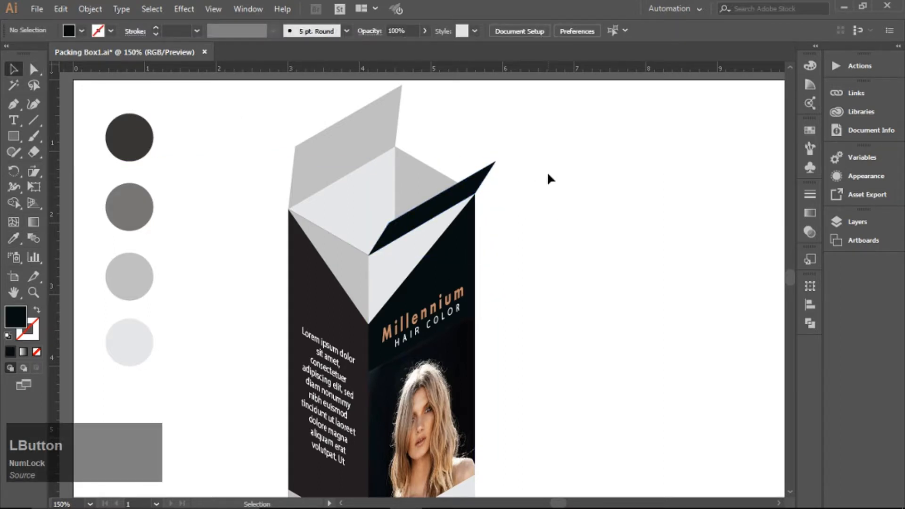
- Draw a closed four-sided near-black flap with the Pen tool along the opening's front left edge
{"action": "key", "text": "p"}
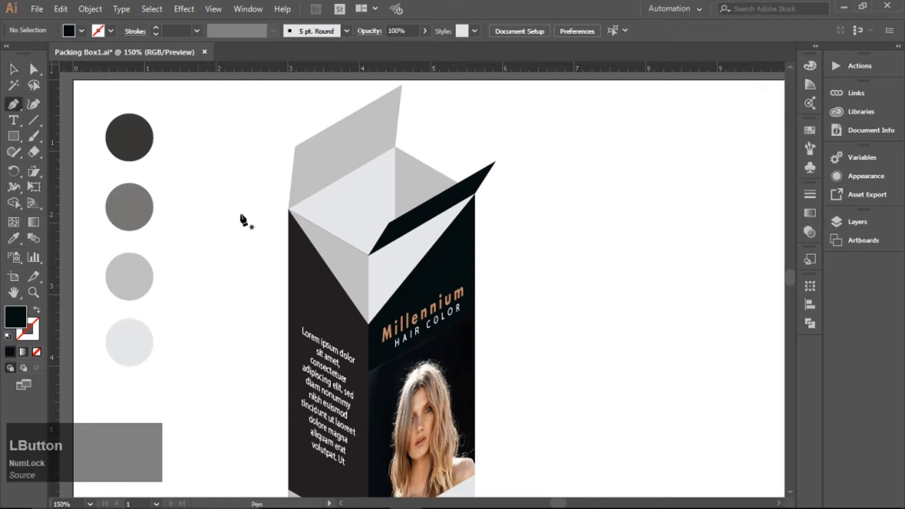
{"action": "left_click", "coordinate": [369, 255]}
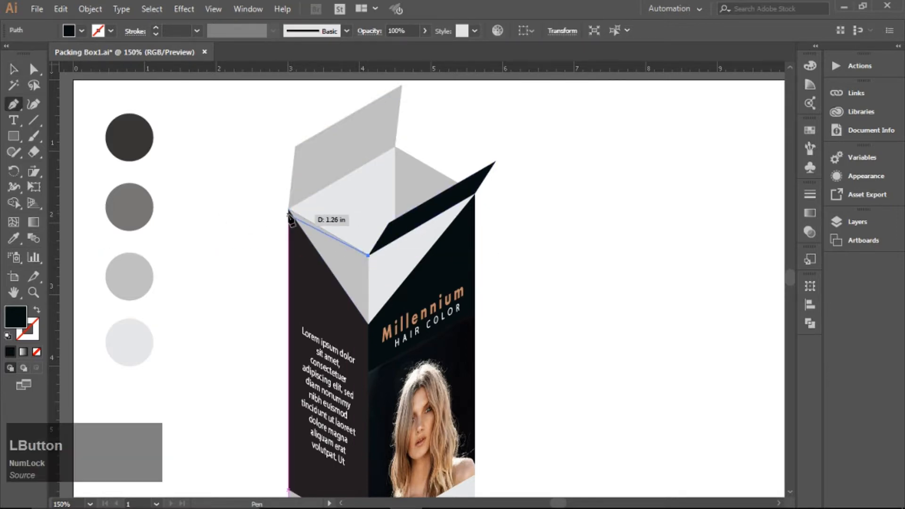
{"action": "left_click", "coordinate": [287, 209]}
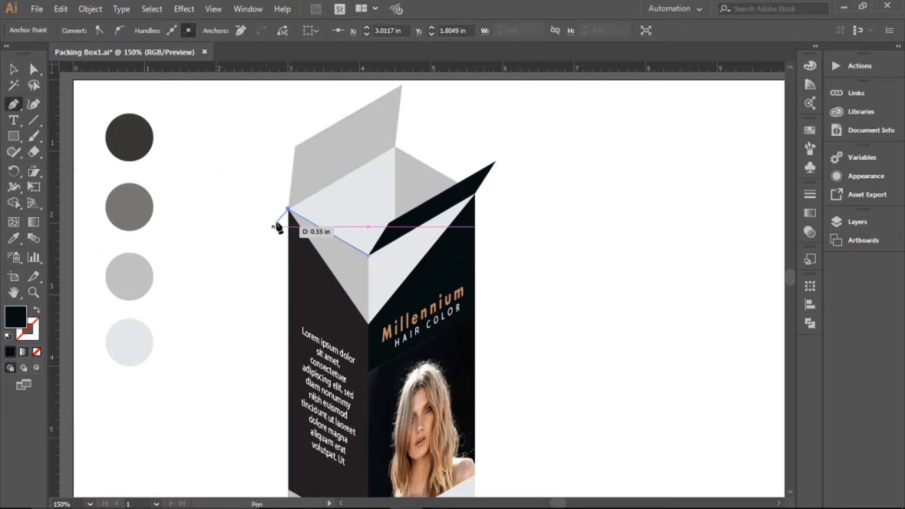
{"action": "left_click", "coordinate": [311, 179]}
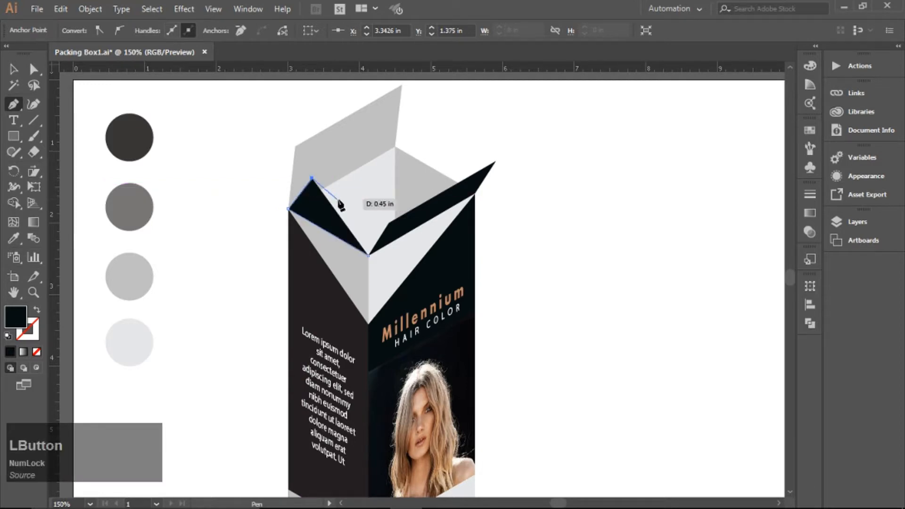
{"action": "left_click", "coordinate": [389, 222]}
{"action": "left_click", "coordinate": [369, 255]}
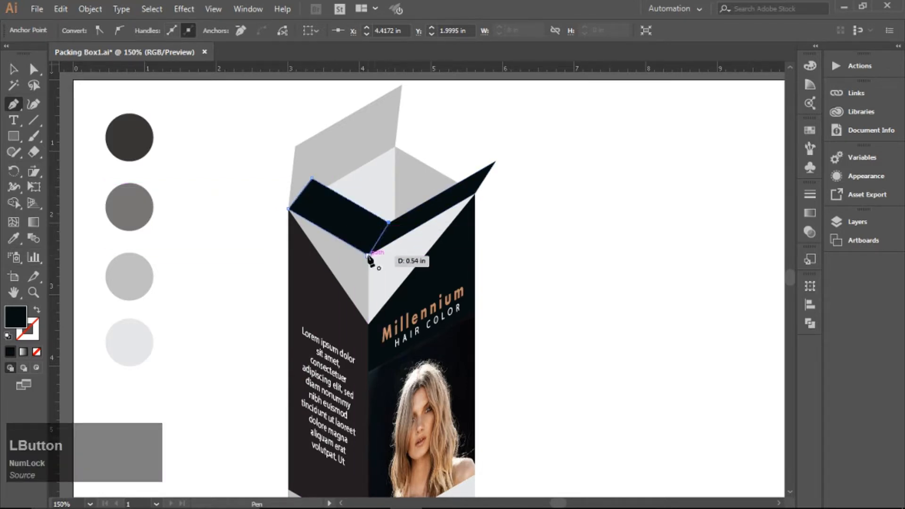
{"action": "left_click", "coordinate": [13, 69]}
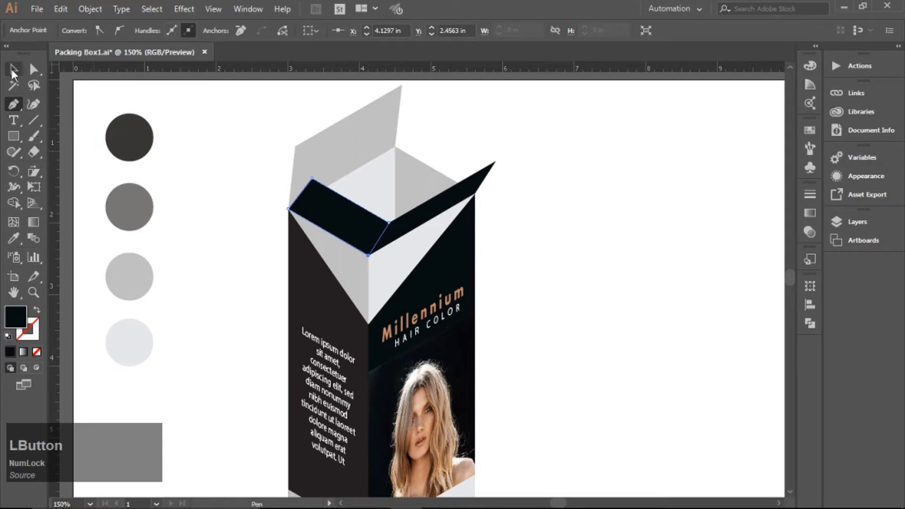
{"action": "left_click", "coordinate": [561, 226]}
- Shift the front left flap's two upper corners up and left, leaving a gap beside the front right flap
{"action": "left_click", "coordinate": [438, 224]}
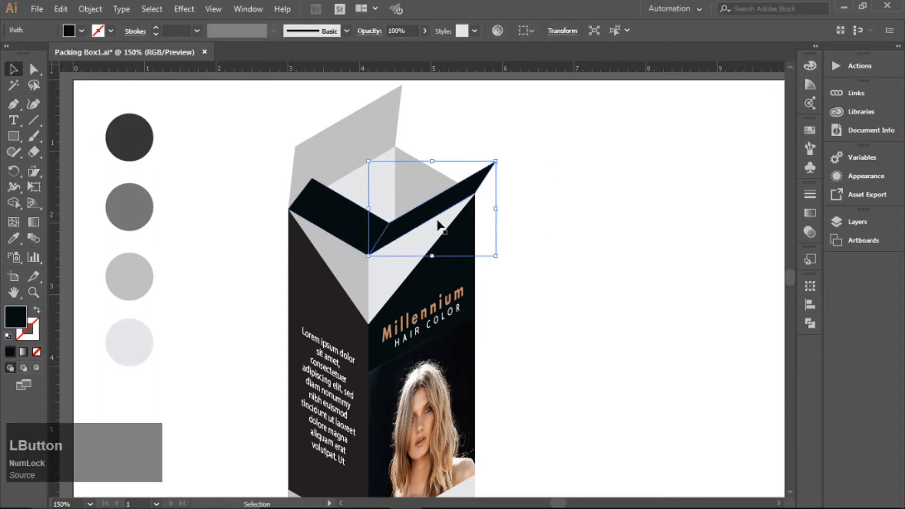
{"action": "left_click", "coordinate": [349, 221]}
{"action": "left_click", "coordinate": [33, 70]}
{"action": "left_click_drag", "start_coordinate": [389, 222], "coordinate": [381, 221]}
{"action": "left_click", "coordinate": [97, 203]}
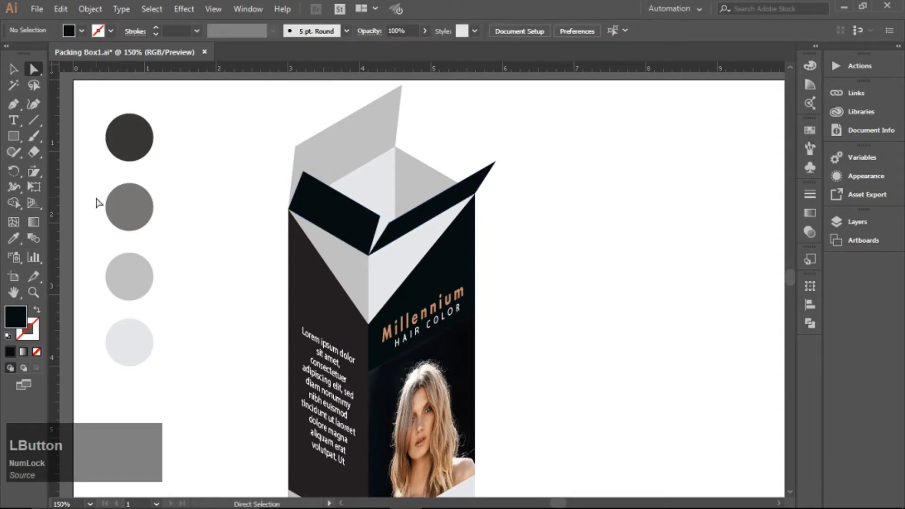
- Place a copy of the front left flap along the opening's rear right edge and send it behind the front flap
{"action": "key", "text": "v"}
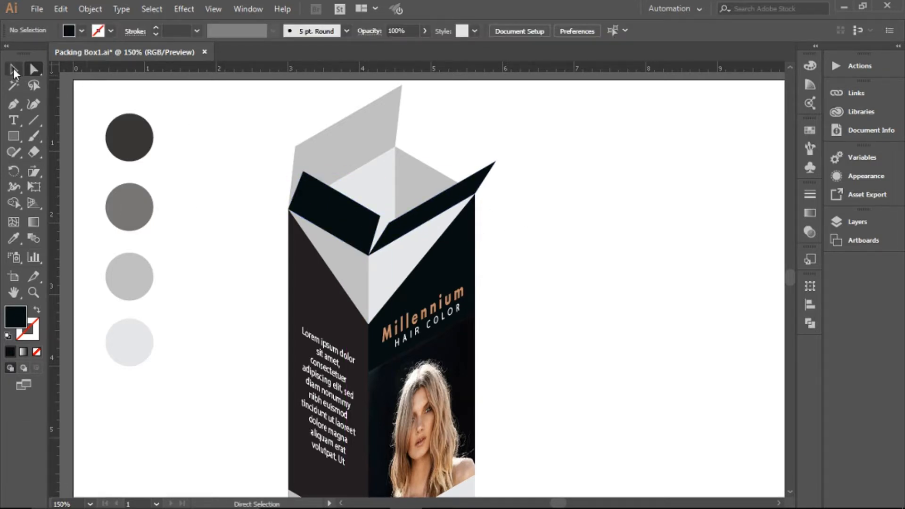
{"action": "left_click_drag", "start_coordinate": [351, 211], "coordinate": [460, 156]}
{"action": "left_click", "coordinate": [638, 399]}
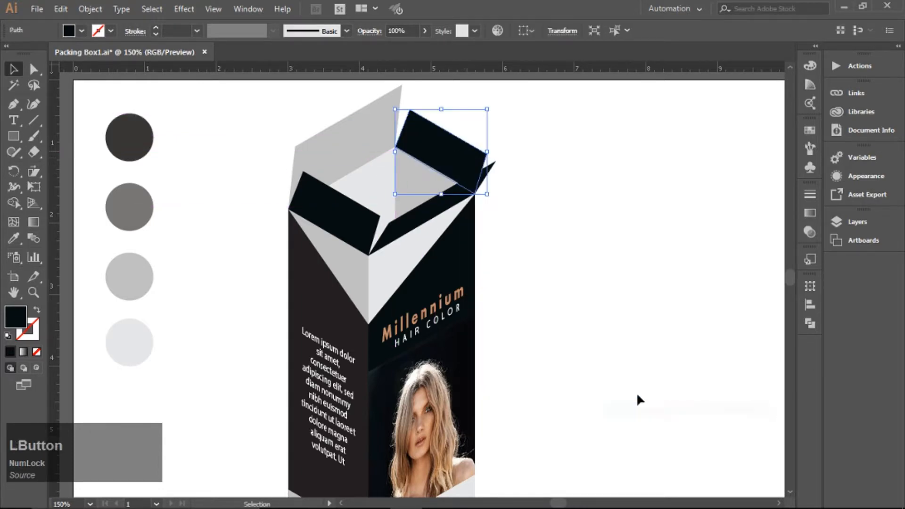
- Fill the rear right flap with the lightest grey sampled from the fourth palette circle
{"action": "left_click", "coordinate": [13, 239]}
{"action": "left_click", "coordinate": [135, 329]}
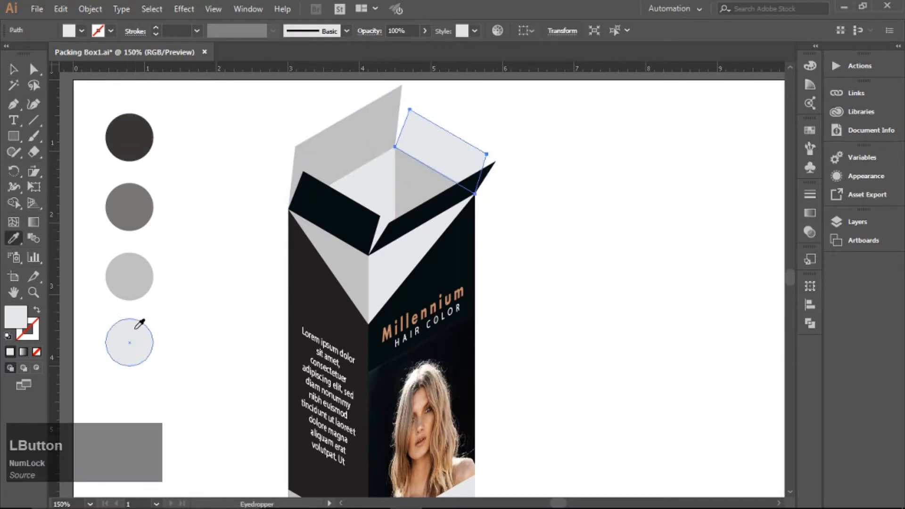
{"action": "key", "text": "v"}
{"action": "left_click", "coordinate": [606, 209]}
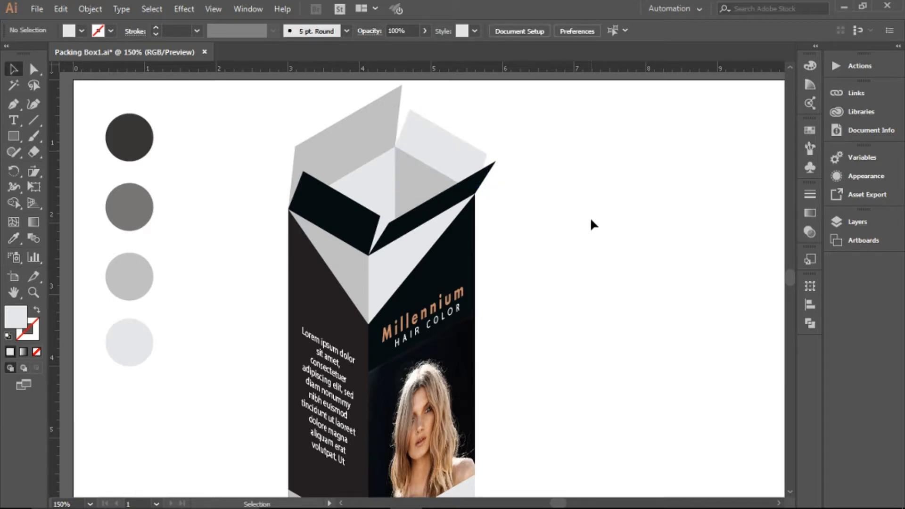
- Shorten the rear left flap by lowering its two upper corners together
{"action": "left_click", "coordinate": [348, 161]}
{"action": "key", "text": "a"}
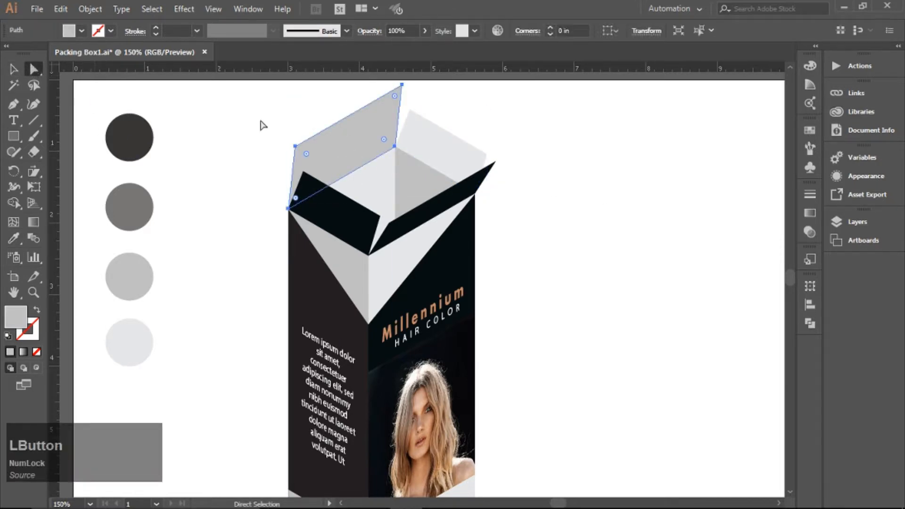
{"action": "left_click", "coordinate": [296, 135]}
{"action": "left_click", "coordinate": [295, 146]}
{"action": "left_click", "coordinate": [402, 86], "text": "shift"}
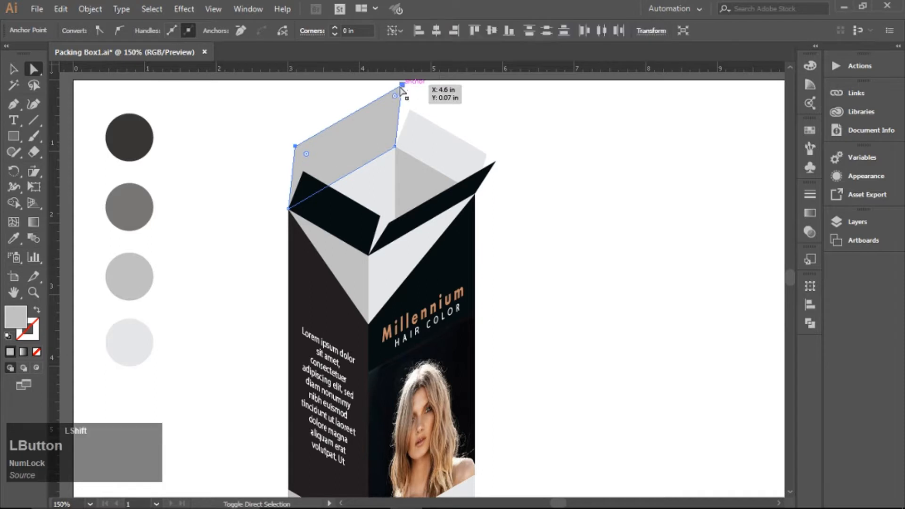
{"action": "left_click_drag", "start_coordinate": [361, 114], "coordinate": [360, 127]}
{"action": "left_click", "coordinate": [555, 195]}
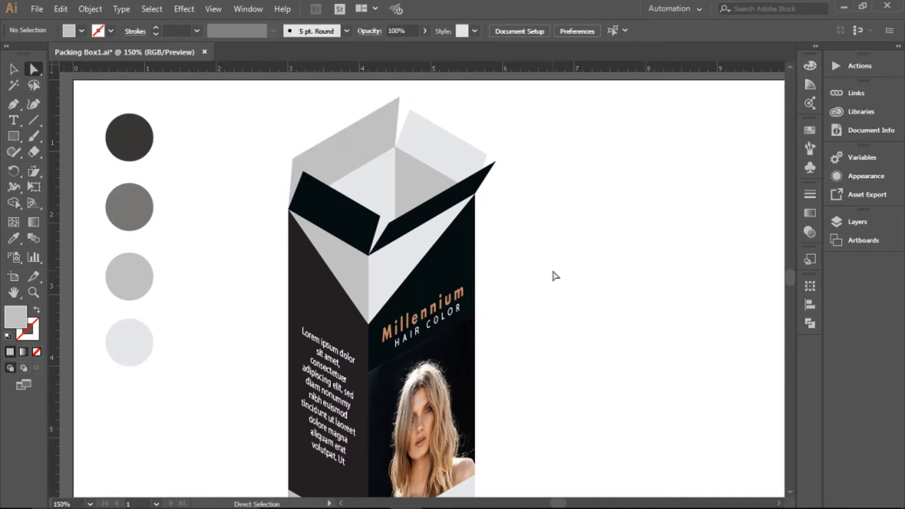
- Tilt the rear left flap outward by moving its upper edge left and slightly down
{"action": "scroll", "coordinate": [555, 276], "scroll_direction": "down", "scroll_amount": 1, "text": "alt"}
{"action": "left_click", "coordinate": [415, 198]}
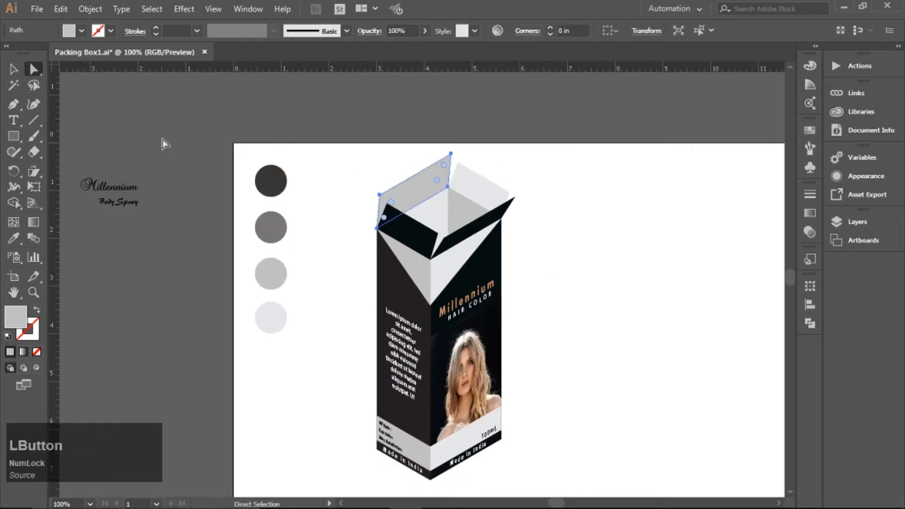
{"action": "left_click_drag", "start_coordinate": [450, 154], "coordinate": [440, 161]}
{"action": "left_click", "coordinate": [533, 200]}
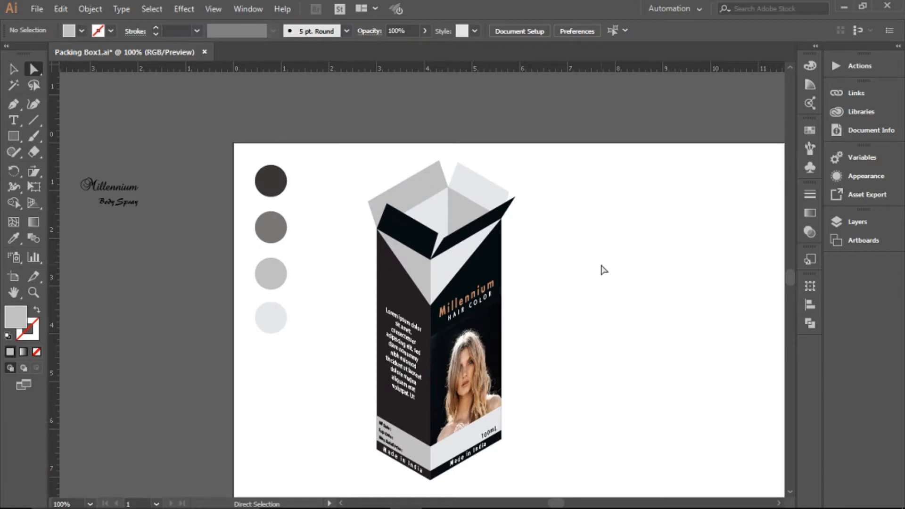
- Fill the front left flap with the dark colour sampled from the box's left face
{"action": "left_click", "coordinate": [404, 231]}
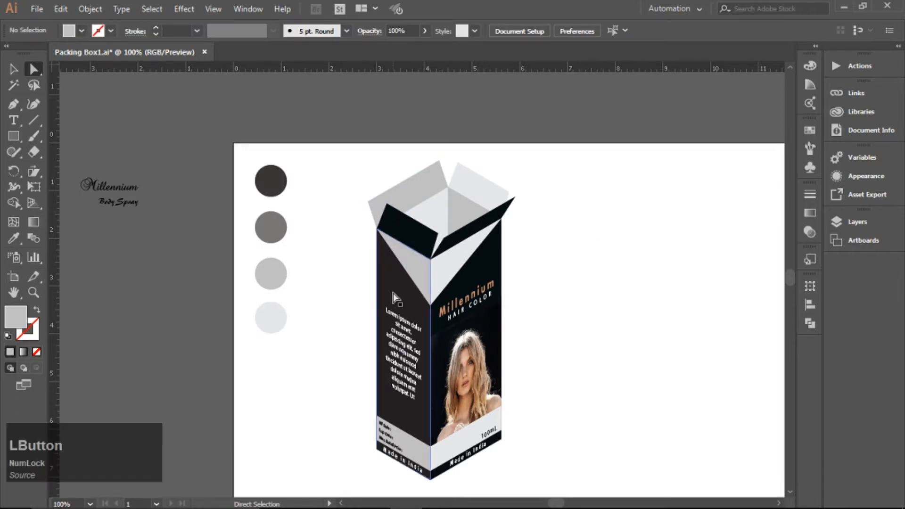
{"action": "left_click", "coordinate": [13, 238]}
{"action": "left_click", "coordinate": [14, 69]}
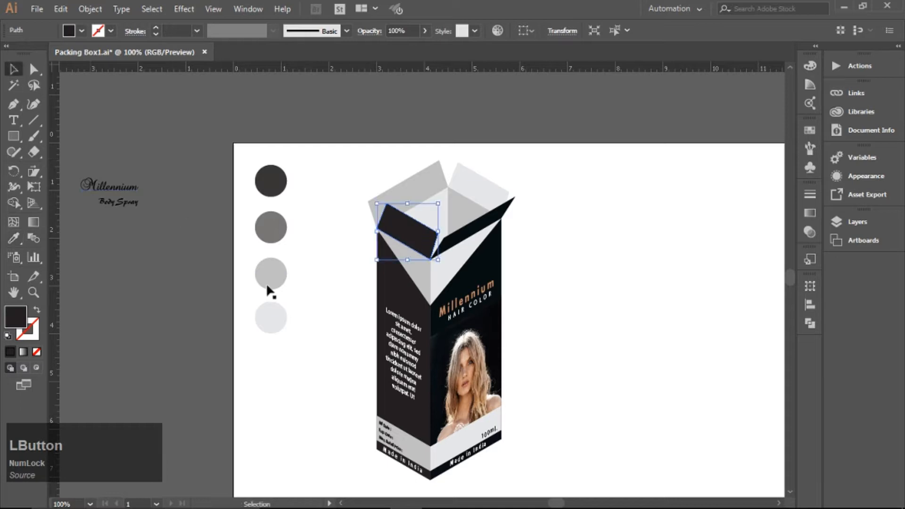
{"action": "left_click", "coordinate": [635, 369]}
- Select all of the box artwork, including the flaps, and group it
{"action": "key", "text": "space"}
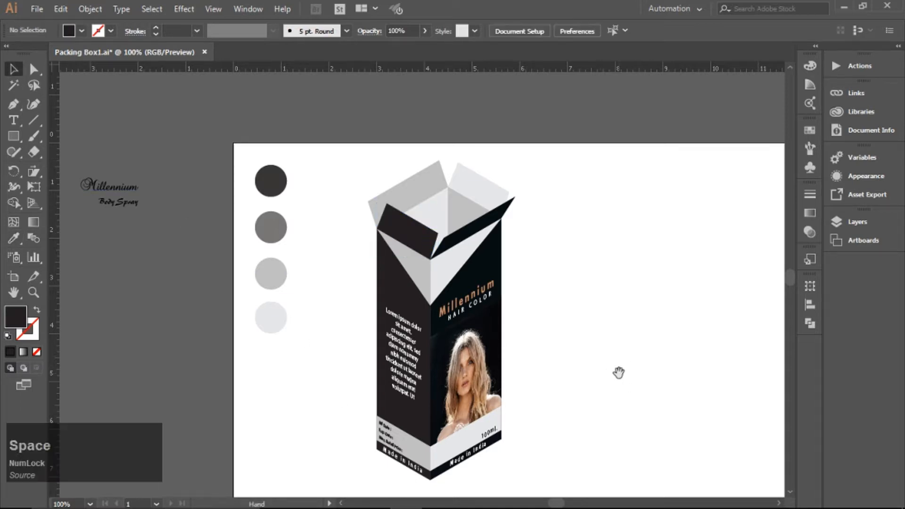
{"action": "left_click_drag", "start_coordinate": [616, 370], "coordinate": [524, 319]}
{"action": "left_click", "coordinate": [253, 118]}
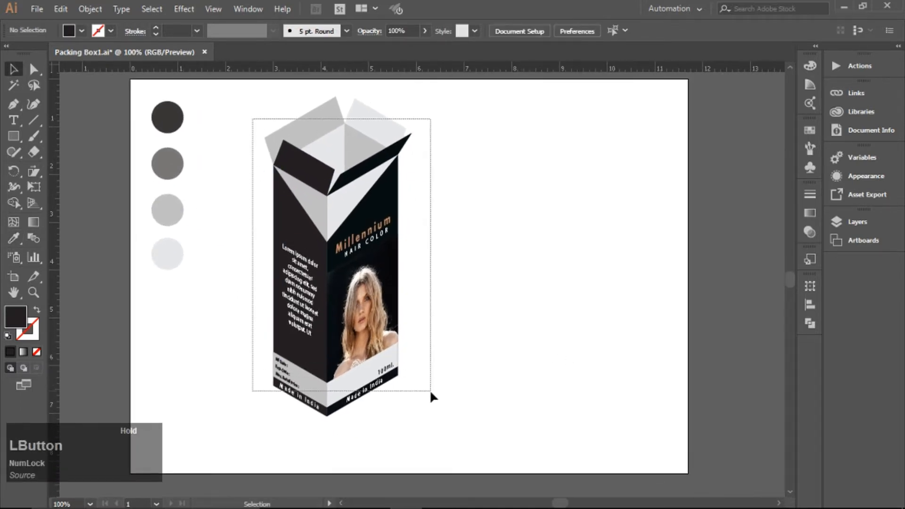
{"action": "left_click_drag", "start_coordinate": [429, 389], "coordinate": [439, 392]}
{"action": "right_click", "coordinate": [366, 229]}
{"action": "left_click", "coordinate": [414, 325]}
{"action": "left_click", "coordinate": [494, 255]}
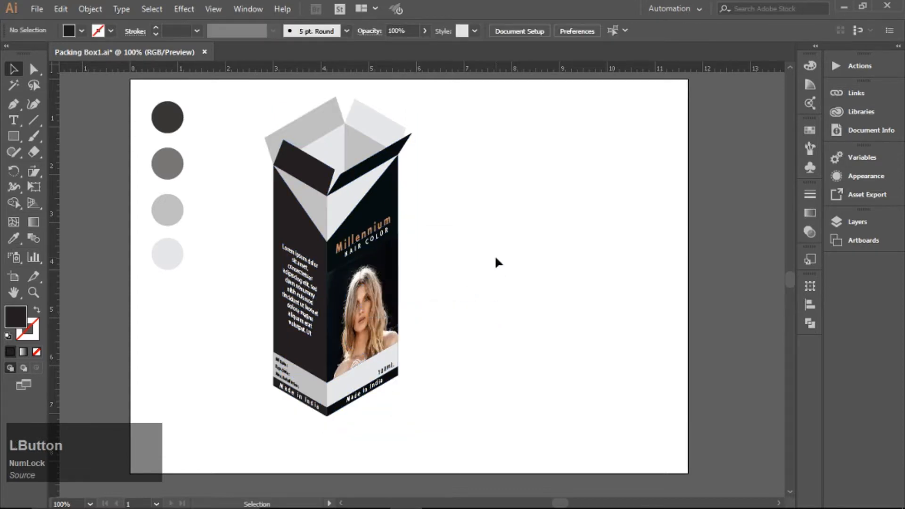
- Move the grouped box right and slightly down to the centre of the artboard
{"action": "left_click_drag", "start_coordinate": [334, 307], "coordinate": [405, 315]}
{"action": "left_click", "coordinate": [539, 314]}
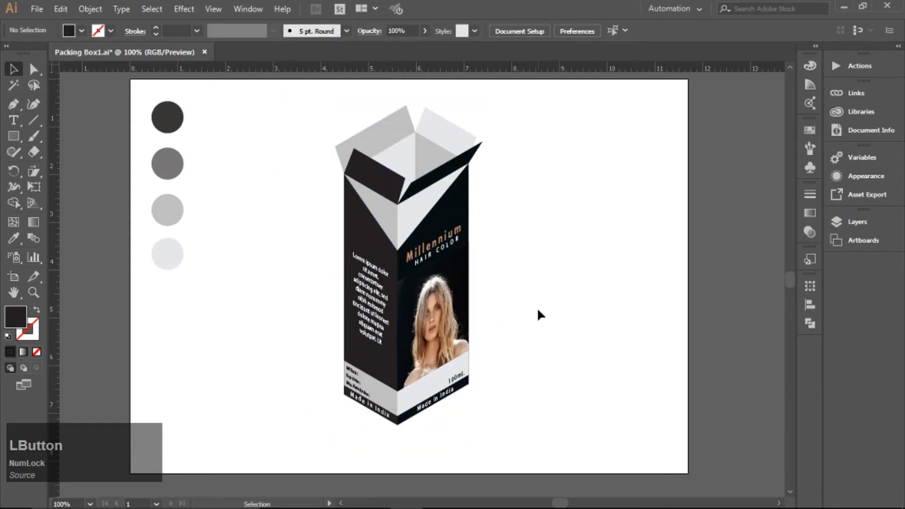
{"action": "left_click_drag", "start_coordinate": [456, 279], "coordinate": [454, 285]}
{"action": "left_click", "coordinate": [562, 295]}
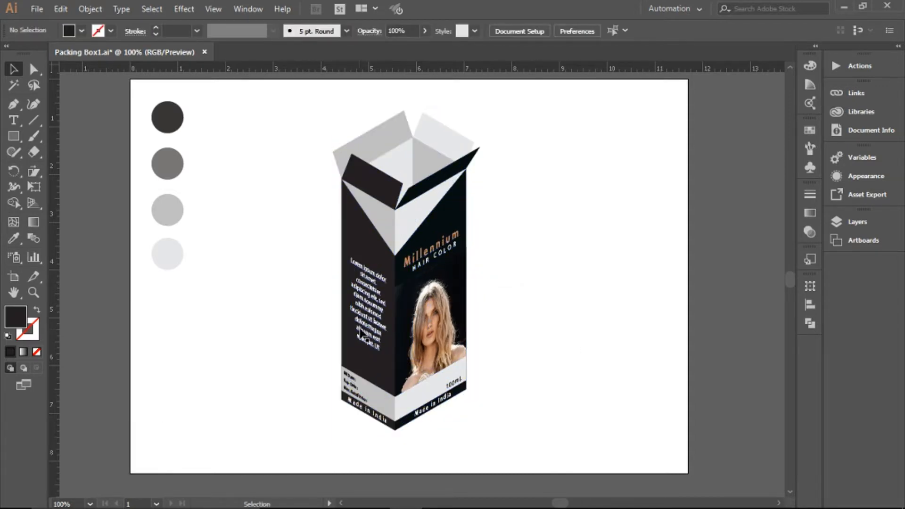
- Draw a tall dark background rectangle around the box and send it to the back
{"action": "left_click", "coordinate": [13, 136]}
{"action": "left_click_drag", "start_coordinate": [272, 97], "coordinate": [550, 461]}
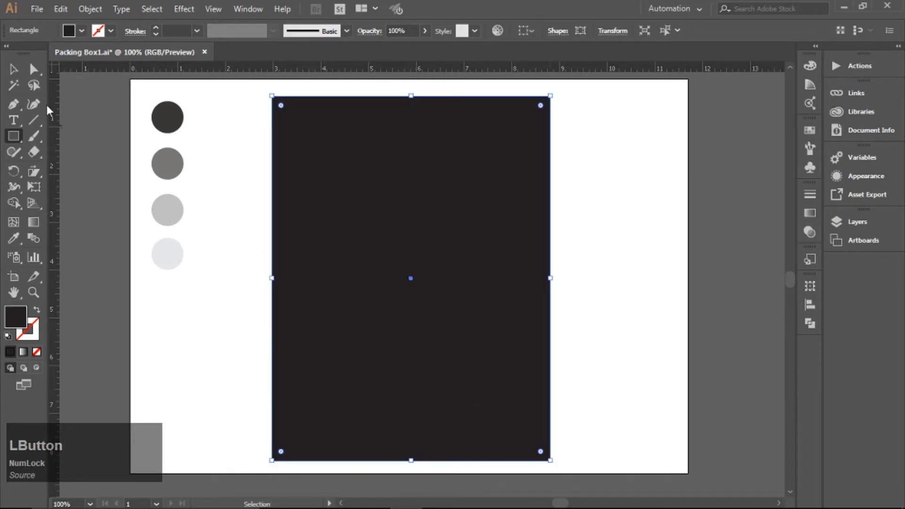
{"action": "right_click", "coordinate": [454, 155]}
{"action": "mouse_move", "coordinate": [563, 359]}
{"action": "left_click", "coordinate": [660, 402]}
{"action": "left_click", "coordinate": [637, 287]}
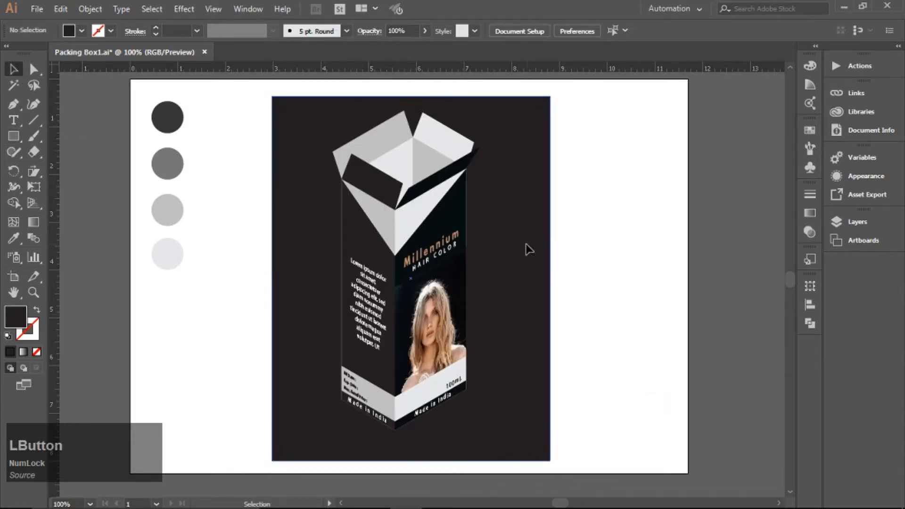
- Fill the background rectangle with a white-to-dark gradient of the Radial type
{"action": "left_click", "coordinate": [529, 248]}
{"action": "left_click", "coordinate": [811, 213]}
{"action": "left_click", "coordinate": [642, 212]}
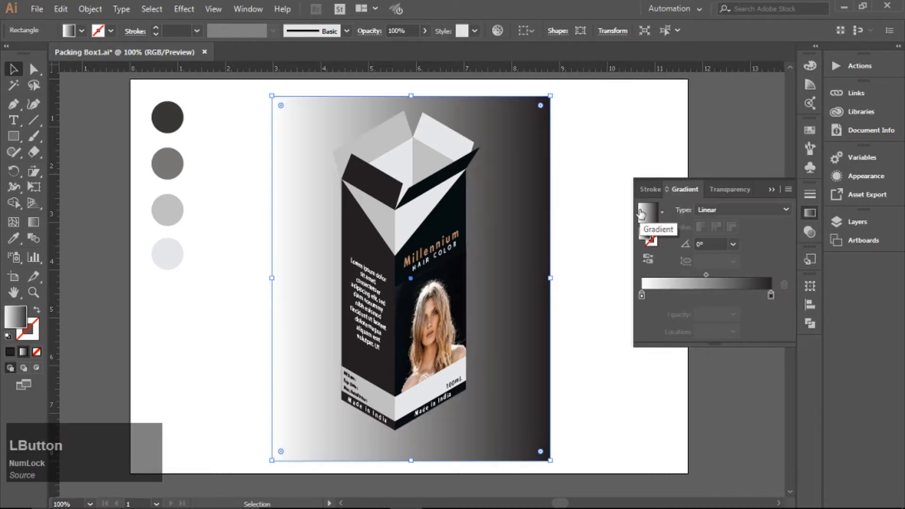
{"action": "left_click", "coordinate": [735, 210]}
{"action": "left_click", "coordinate": [728, 234]}
- Try adding a middle stop to the background gradient at 51.51%, and undo the change to its dark end stop
{"action": "left_click", "coordinate": [709, 295]}
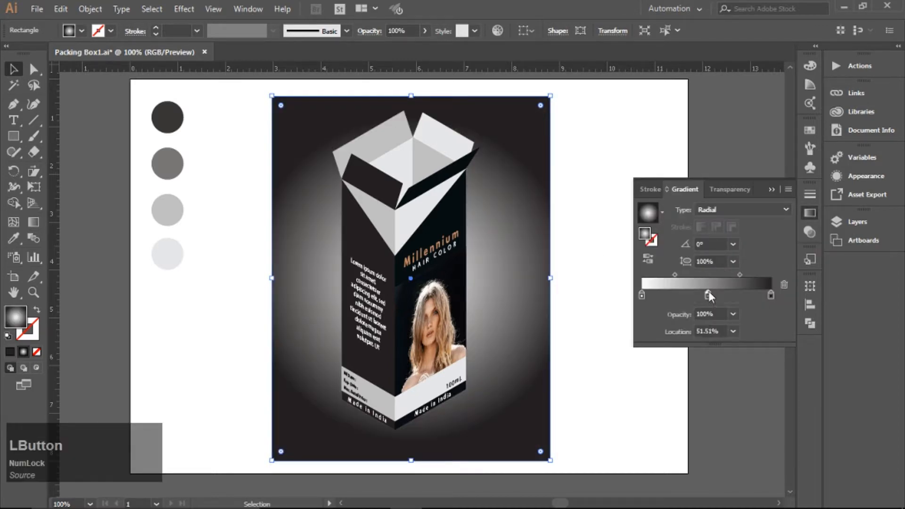
{"action": "left_click_drag", "start_coordinate": [771, 295], "coordinate": [776, 321]}
{"action": "key", "text": "ctrl+z"}
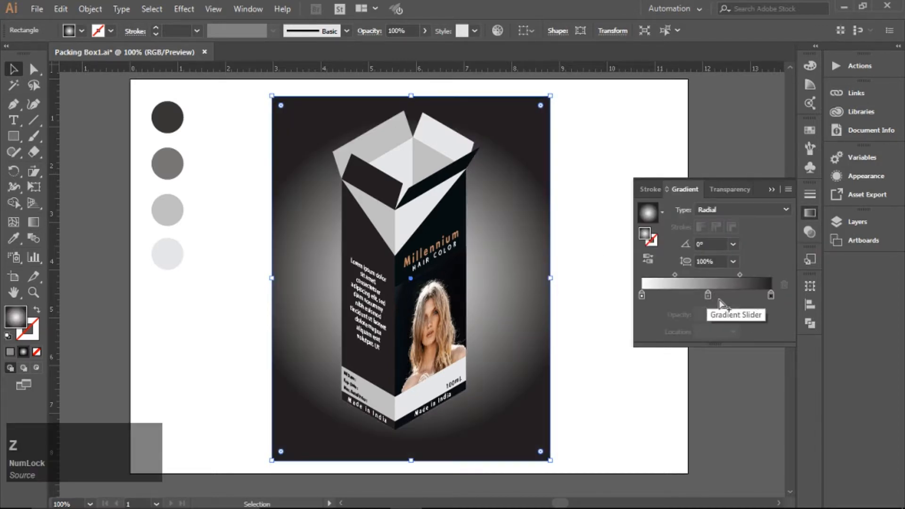
- Move the background gradient's midpoint to 61.56% and change its dark outer stop to a medium grey
{"action": "left_click", "coordinate": [721, 275]}
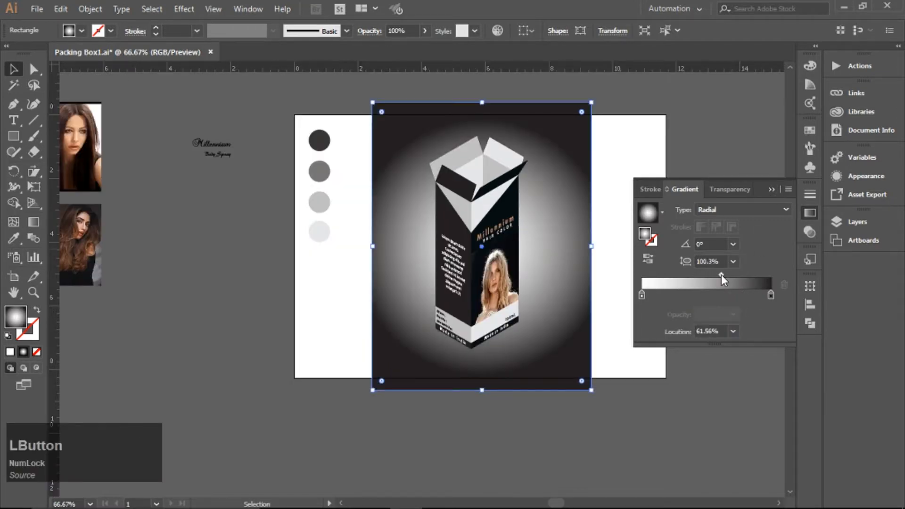
{"action": "left_click", "coordinate": [751, 293]}
{"action": "mouse_move", "coordinate": [770, 295]}
{"action": "left_mouse_down"}
{"action": "mouse_move", "coordinate": [777, 325]}
{"action": "mouse_move", "coordinate": [768, 297]}
{"action": "left_mouse_up"}
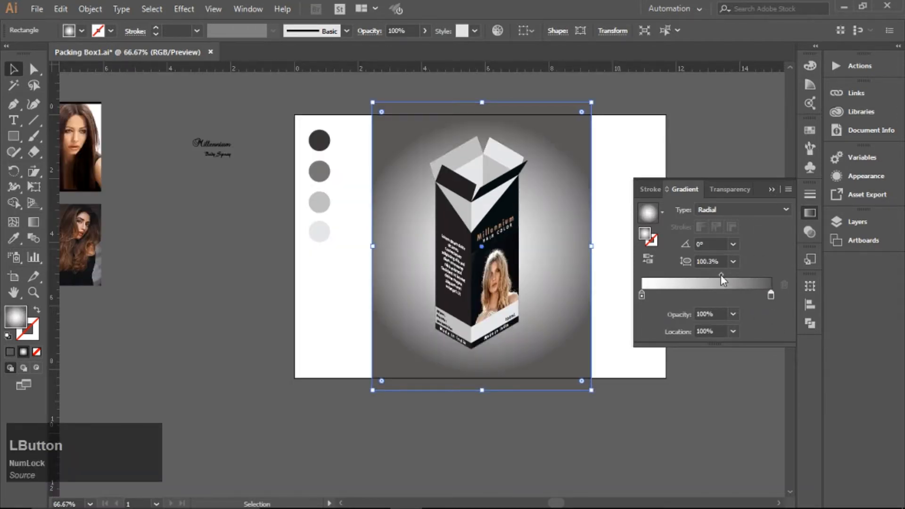
- Move the background gradient's midpoint to 47.99%
{"action": "left_click_drag", "start_coordinate": [721, 275], "coordinate": [702, 275]}
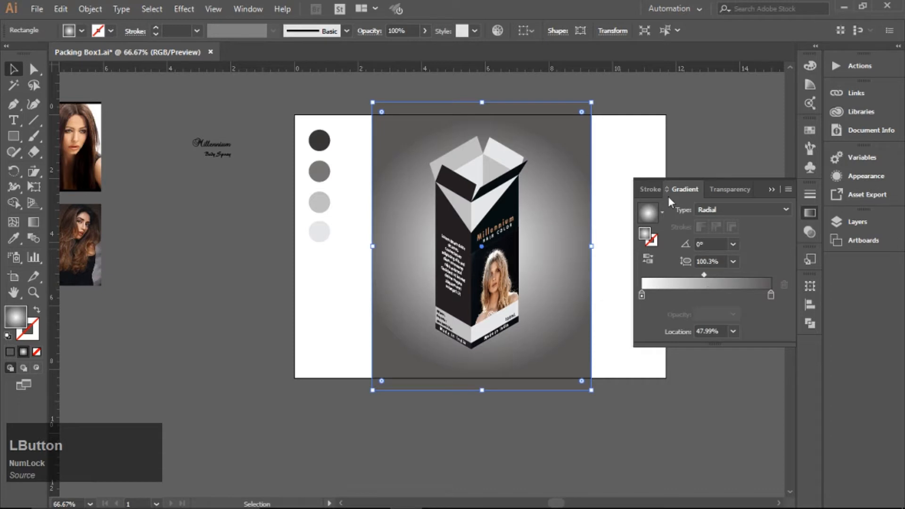
{"action": "left_click", "coordinate": [652, 154]}
- Draw a frame rectangle just inside the background with no fill and a 1 pt white-to-black linear gradient stroke
{"action": "left_click", "coordinate": [13, 136]}
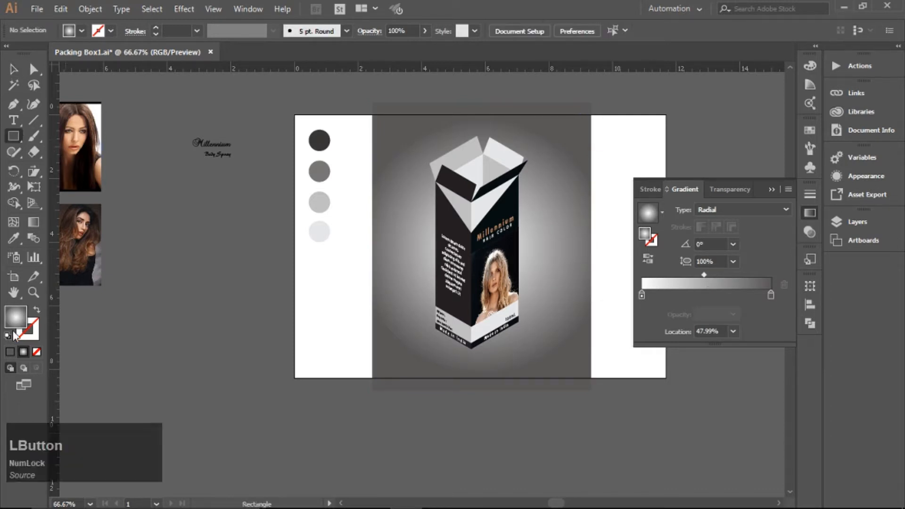
{"action": "left_click", "coordinate": [7, 336]}
{"action": "left_click_drag", "start_coordinate": [380, 110], "coordinate": [578, 381]}
{"action": "left_click", "coordinate": [662, 212]}
{"action": "left_click", "coordinate": [613, 238]}
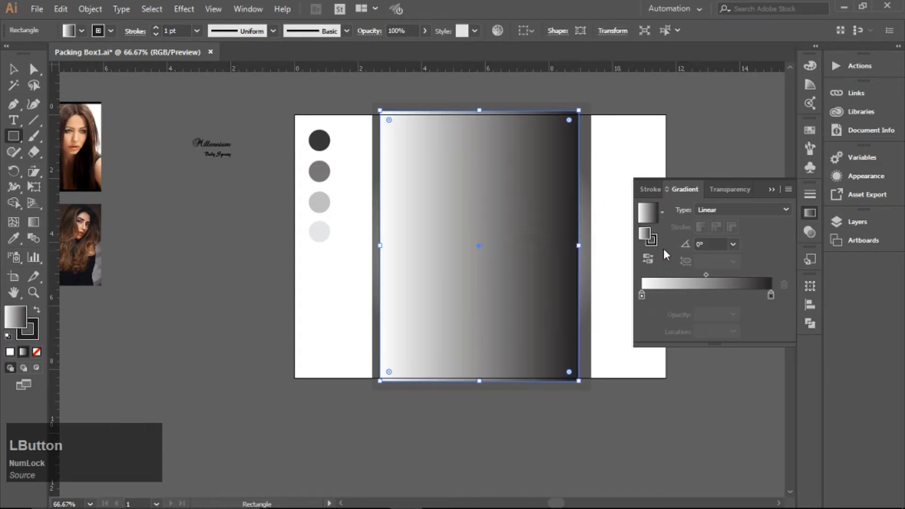
{"action": "left_click", "coordinate": [37, 309]}
{"action": "left_click", "coordinate": [36, 352]}
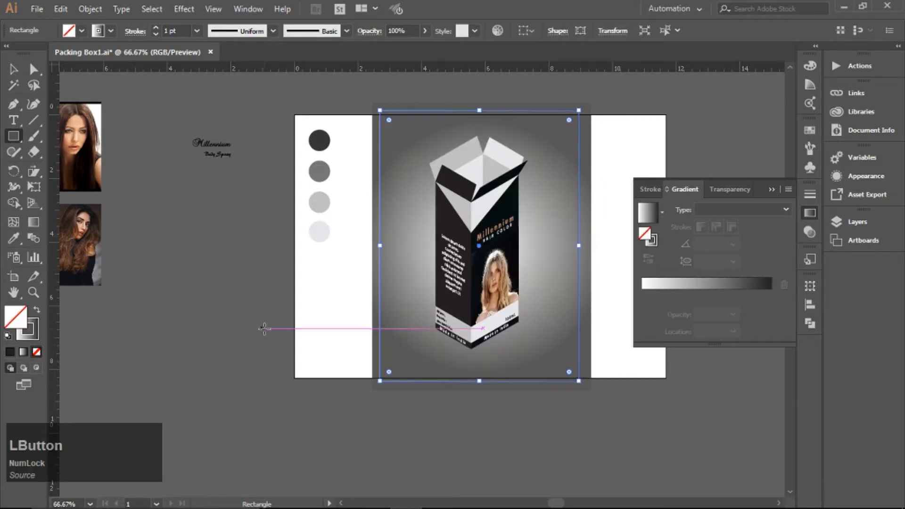
{"action": "left_click", "coordinate": [771, 189]}
{"action": "left_click", "coordinate": [170, 207]}
- Center the frame rectangle horizontally on the background rectangle
{"action": "left_click", "coordinate": [576, 381]}
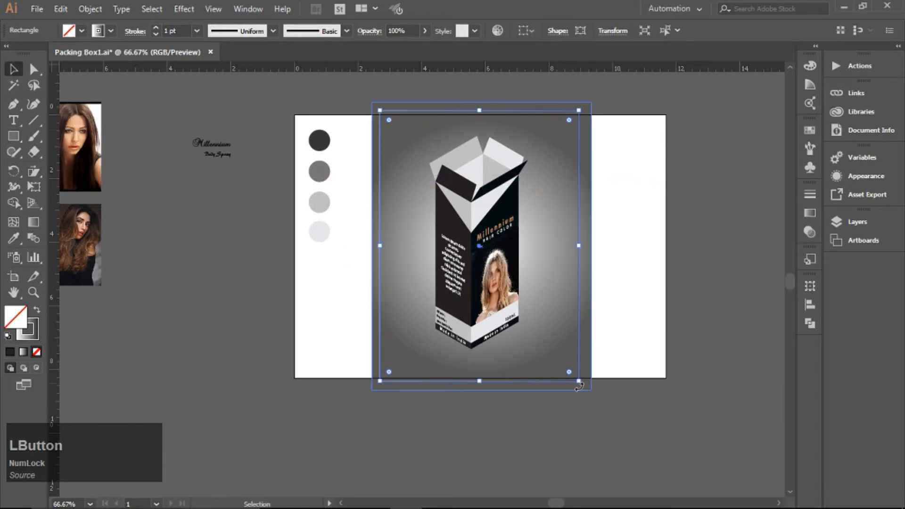
{"action": "left_click", "coordinate": [588, 385], "text": "shift"}
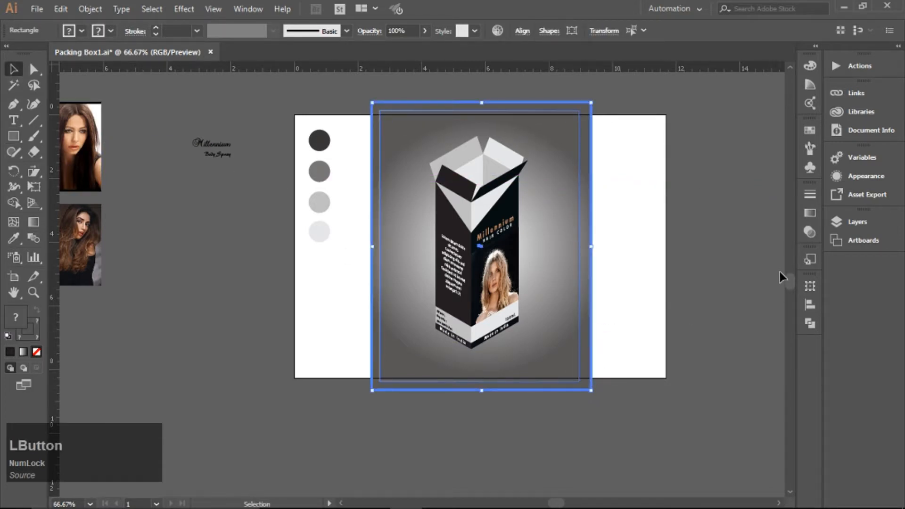
{"action": "left_click", "coordinate": [810, 305]}
{"action": "left_click", "coordinate": [684, 315]}
{"action": "left_click", "coordinate": [772, 284]}
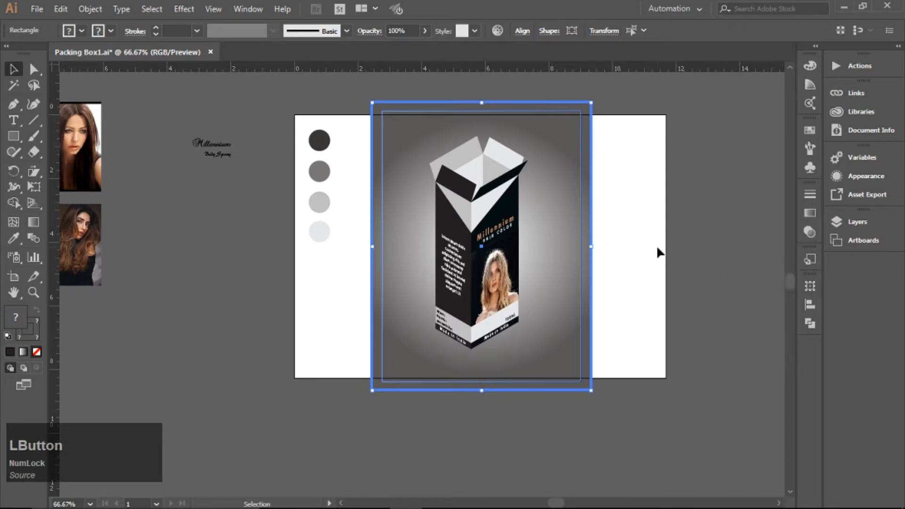
{"action": "left_click", "coordinate": [656, 246]}
- Center the box group horizontally and vertically on the background rectangle
{"action": "left_click", "coordinate": [507, 264]}
{"action": "left_click", "coordinate": [566, 262], "text": "shift"}
{"action": "left_click", "coordinate": [809, 304]}
{"action": "left_click", "coordinate": [684, 314]}
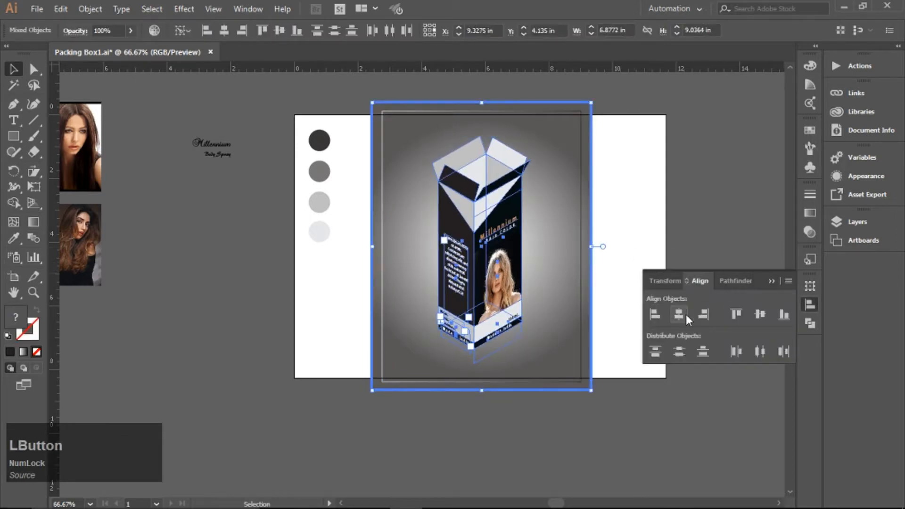
{"action": "left_click", "coordinate": [779, 313]}
{"action": "left_click", "coordinate": [775, 285]}
{"action": "left_click", "coordinate": [720, 263]}
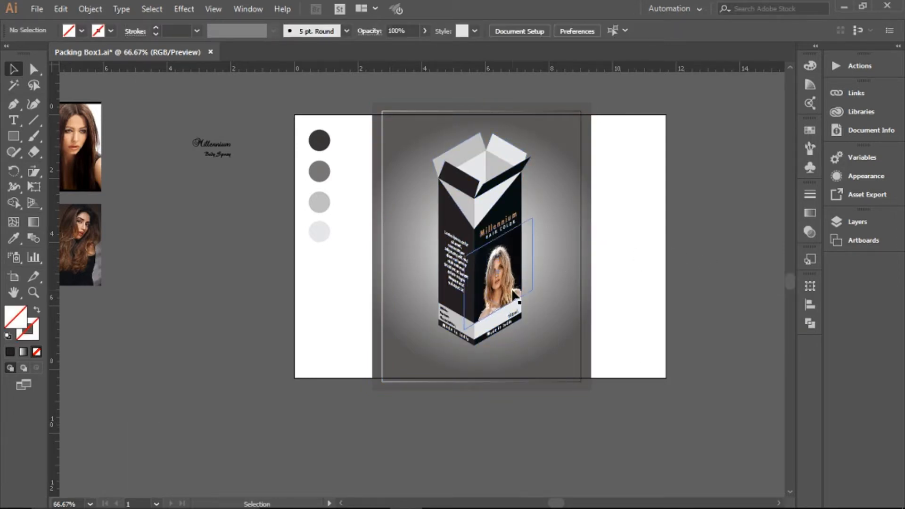
- Draw an open V-shaped path along the box's two bottom edges and give it a 16 pt stroke
{"action": "scroll", "coordinate": [508, 277], "scroll_direction": "down", "scroll_amount": 1}
{"action": "scroll", "coordinate": [508, 277], "scroll_direction": "up", "scroll_amount": 2}
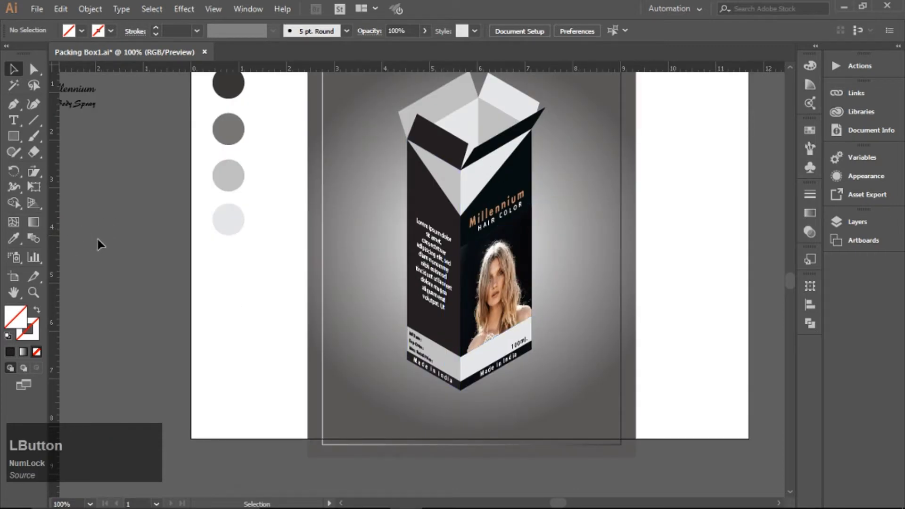
{"action": "left_click", "coordinate": [14, 104]}
{"action": "left_click", "coordinate": [407, 361]}
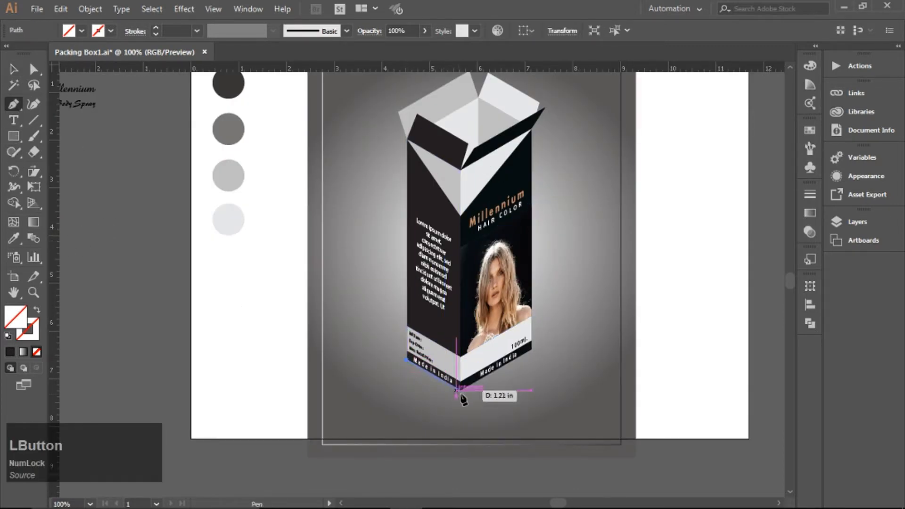
{"action": "left_click", "coordinate": [461, 390]}
{"action": "left_click", "coordinate": [531, 350]}
{"action": "key", "text": "v"}
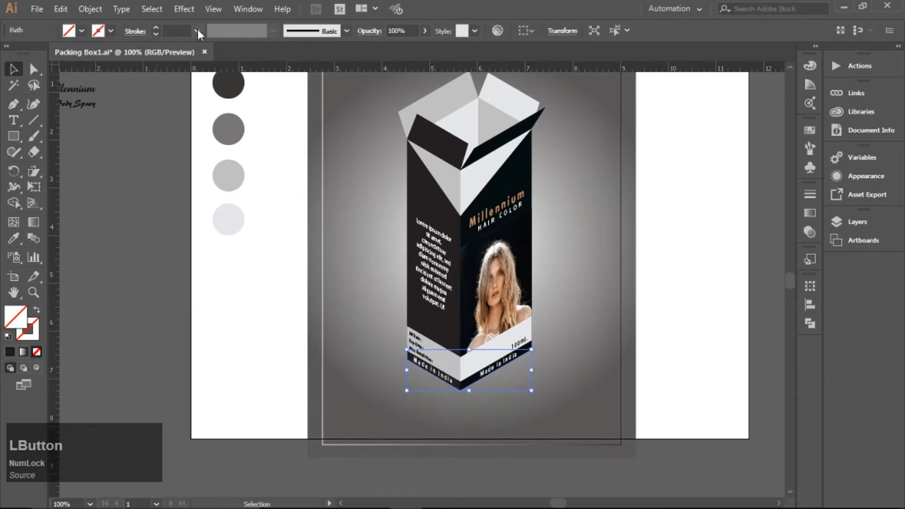
{"action": "left_click", "coordinate": [197, 31]}
{"action": "left_click", "coordinate": [219, 256]}
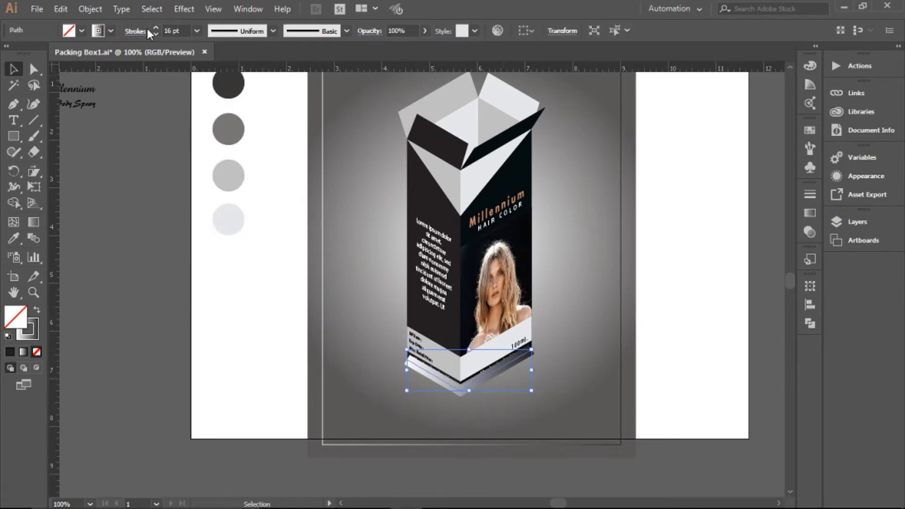
- Outline the stroke of the V-shaped path and fill the resulting shape with solid black
{"action": "left_click", "coordinate": [89, 7]}
{"action": "mouse_move", "coordinate": [141, 295]}
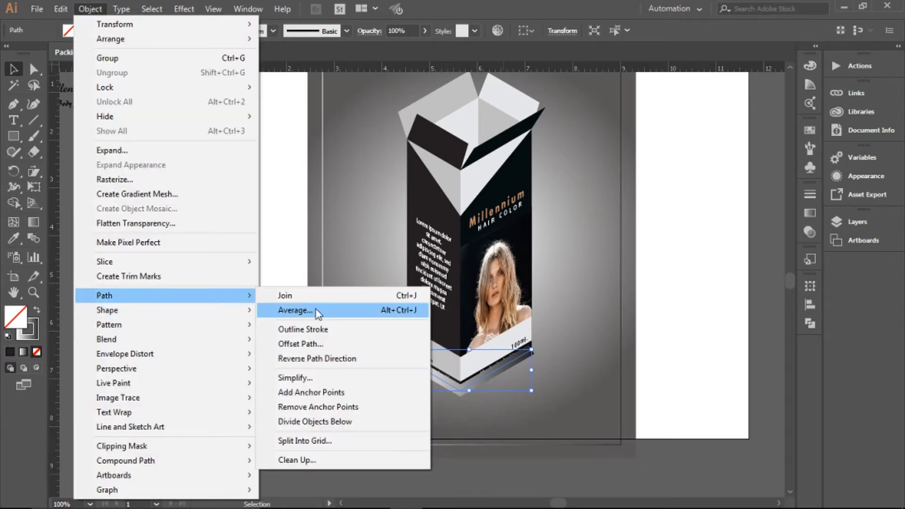
{"action": "left_click", "coordinate": [311, 329]}
{"action": "left_click", "coordinate": [810, 130]}
{"action": "left_click", "coordinate": [666, 166]}
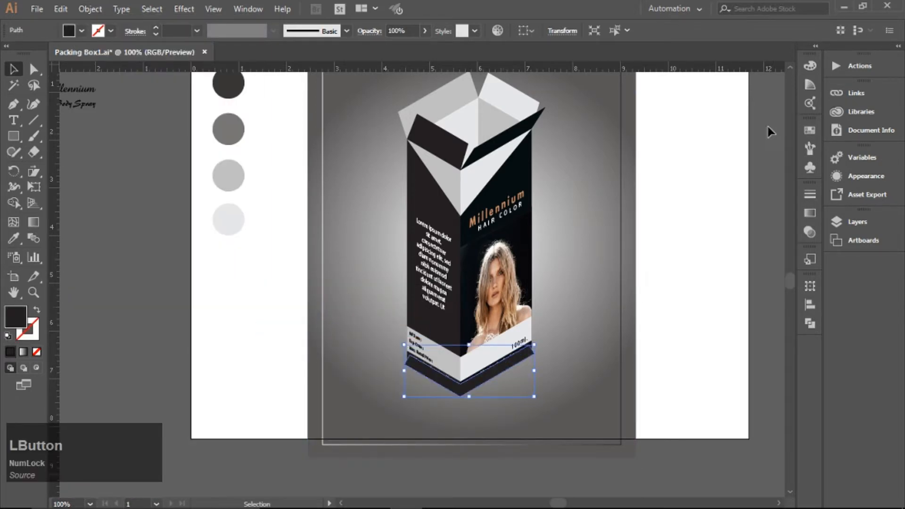
- Apply a Gaussian Blur with a 30 pixel radius to the black shape at the box's base
{"action": "left_click", "coordinate": [184, 9]}
{"action": "mouse_move", "coordinate": [212, 231]}
{"action": "left_click", "coordinate": [379, 234]}
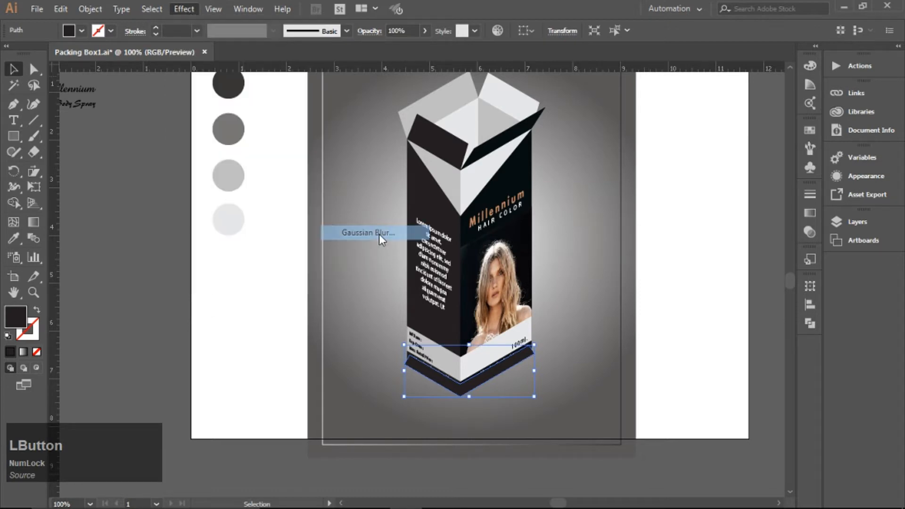
{"action": "left_click_drag", "start_coordinate": [606, 148], "coordinate": [600, 148]}
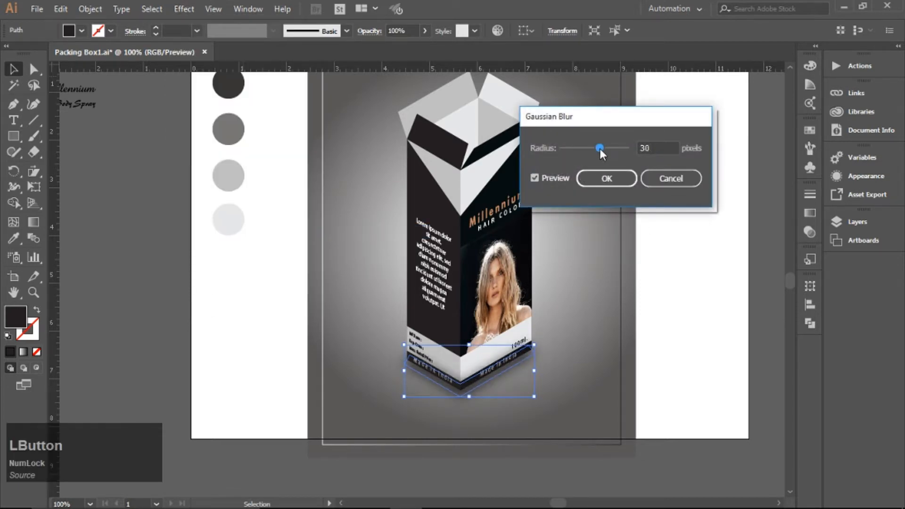
{"action": "left_click", "coordinate": [605, 179]}
- Bring the box group to the front, above the blurred shadow
{"action": "left_click", "coordinate": [486, 280]}
{"action": "right_click", "coordinate": [486, 279]}
{"action": "mouse_move", "coordinate": [540, 408]}
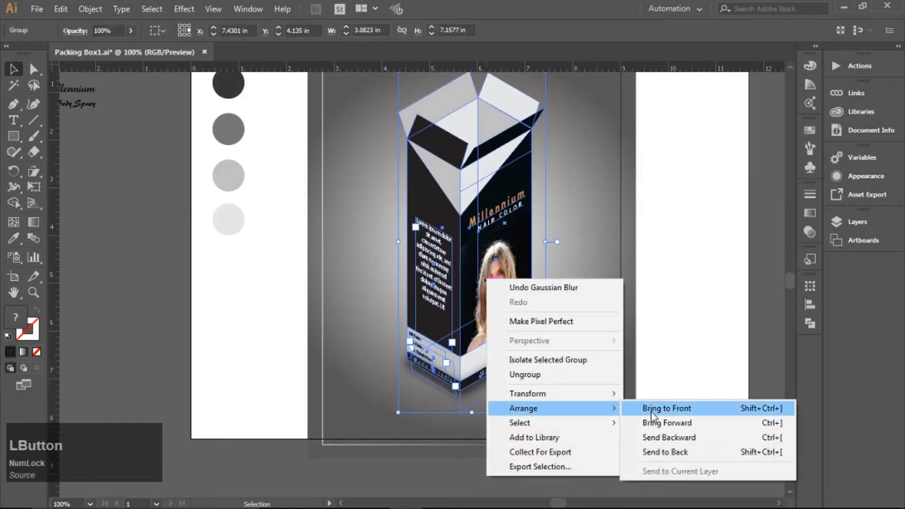
{"action": "left_click", "coordinate": [652, 412]}
{"action": "left_click", "coordinate": [684, 319]}
{"action": "left_click", "coordinate": [558, 197]}
{"action": "left_click_drag", "start_coordinate": [557, 197], "coordinate": [535, 223]}
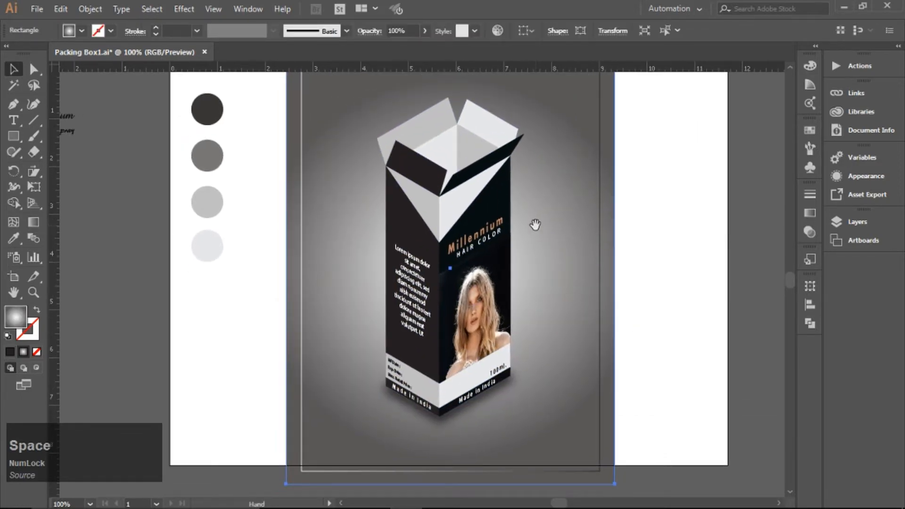
- Delete the four grey sample circles beside the background
{"action": "left_click_drag", "start_coordinate": [188, 86], "coordinate": [204, 256]}
{"action": "key", "text": "Delete"}
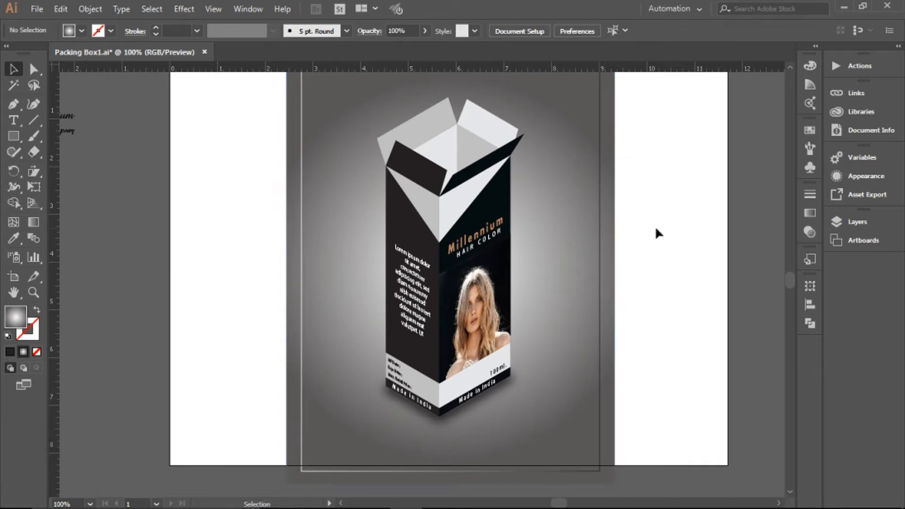
{"action": "left_click_drag", "start_coordinate": [675, 212], "coordinate": [662, 212]}
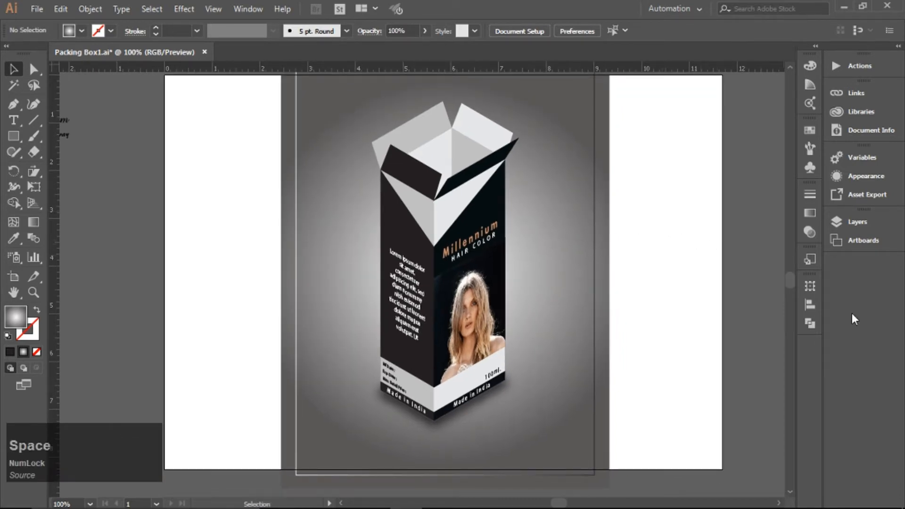
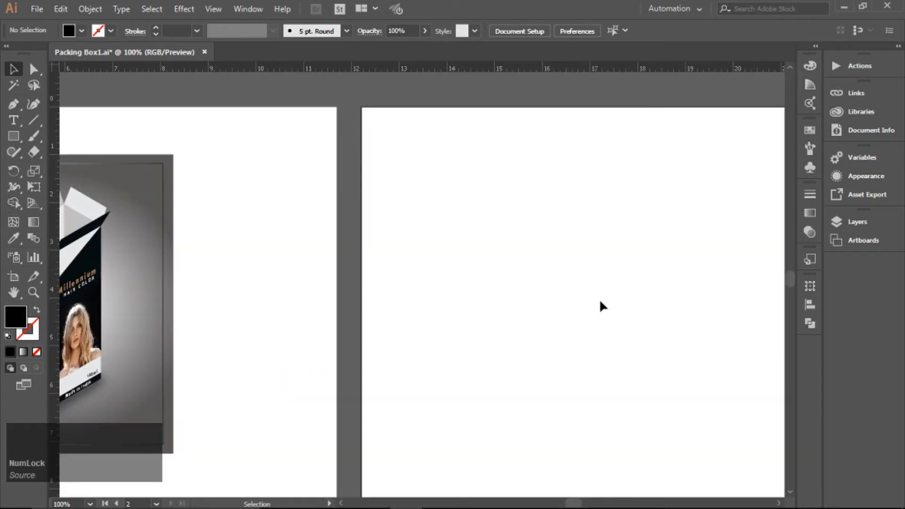
- Place the whole box design with its background and frame on the empty second artboard
{"action": "left_click_drag", "start_coordinate": [624, 300], "coordinate": [440, 278]}
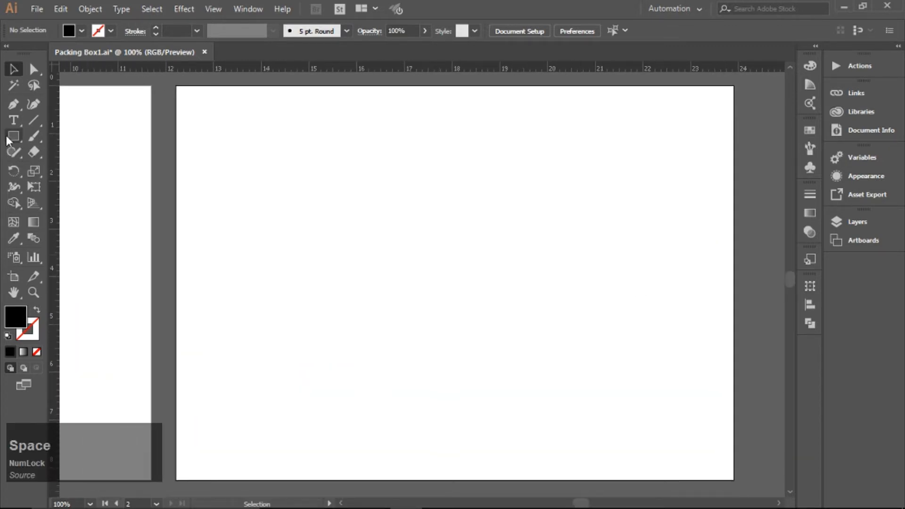
{"action": "left_click_drag", "start_coordinate": [343, 227], "coordinate": [644, 228]}
{"action": "left_click_drag", "start_coordinate": [158, 300], "coordinate": [615, 322]}
{"action": "left_click_drag", "start_coordinate": [707, 340], "coordinate": [336, 337]}
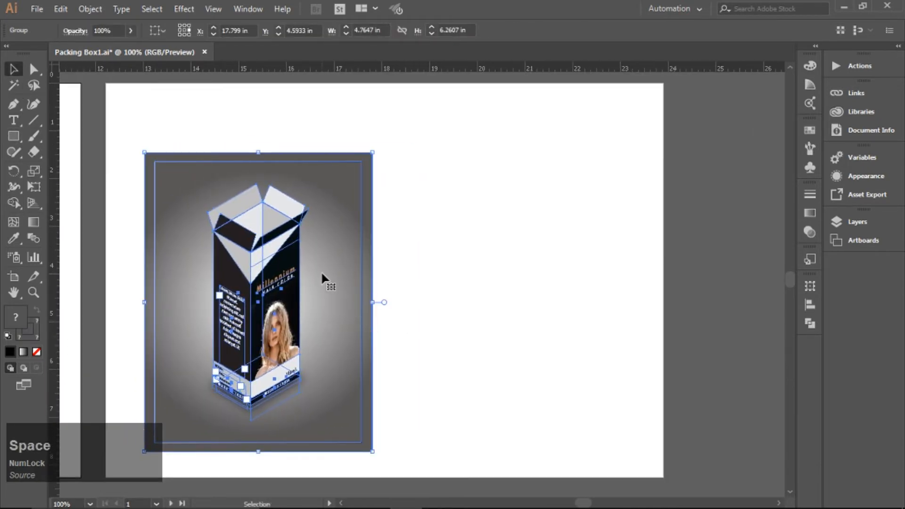
- Remove the gradient background and frame from the grouped design and move the remaining box beyond the second artboard's right edge
{"action": "right_click", "coordinate": [321, 271]}
{"action": "left_click", "coordinate": [360, 370]}
{"action": "left_click", "coordinate": [432, 318]}
{"action": "left_click", "coordinate": [360, 297]}
{"action": "key", "text": "Delete"}
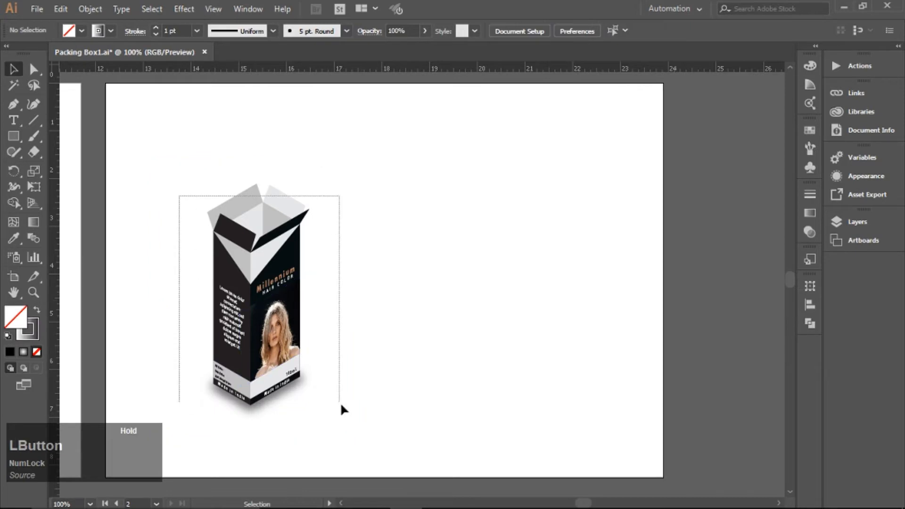
{"action": "left_click_drag", "start_coordinate": [257, 349], "coordinate": [728, 283]}
- Create a rectangle 1.5 in wide and 4 in high near the second artboard's left edge
{"action": "left_click", "coordinate": [150, 164]}
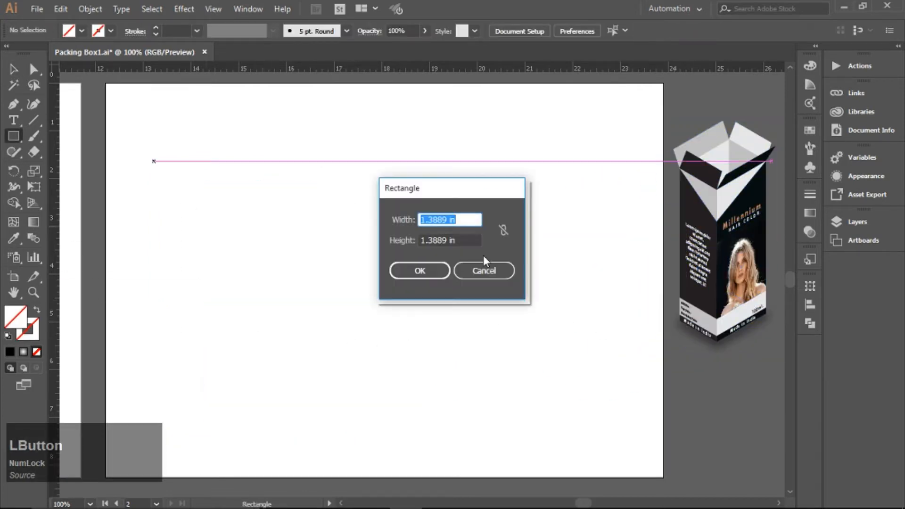
{"action": "type", "text": "1.5"}
{"action": "key", "text": "Tab"}
{"action": "key", "text": "BackSpace"}
{"action": "type", "text": "4"}
{"action": "key", "text": "Return"}
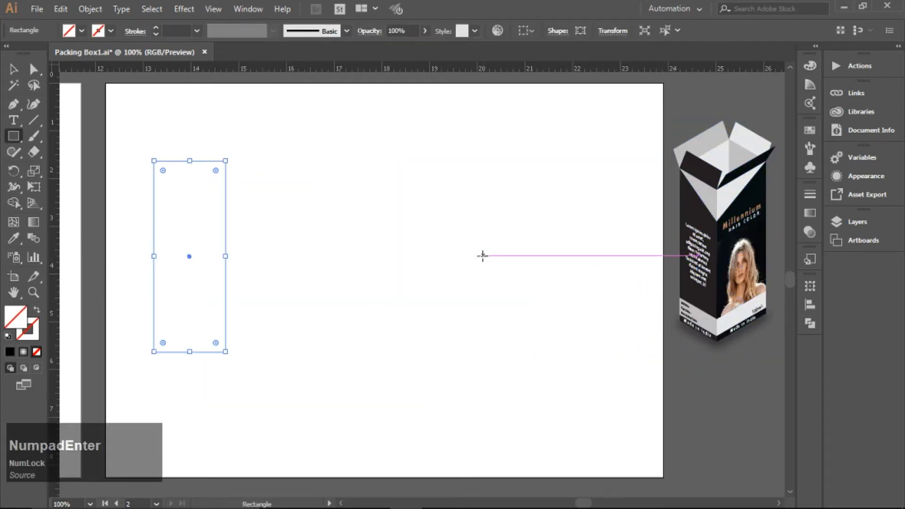
- Fill the 1.5 in rectangle with the dark colour sampled from the reference box's left side panel
{"action": "left_click", "coordinate": [13, 69]}
{"action": "left_click", "coordinate": [13, 238]}
{"action": "left_click", "coordinate": [688, 212]}
{"action": "left_click", "coordinate": [13, 70]}
{"action": "left_click", "coordinate": [230, 246]}
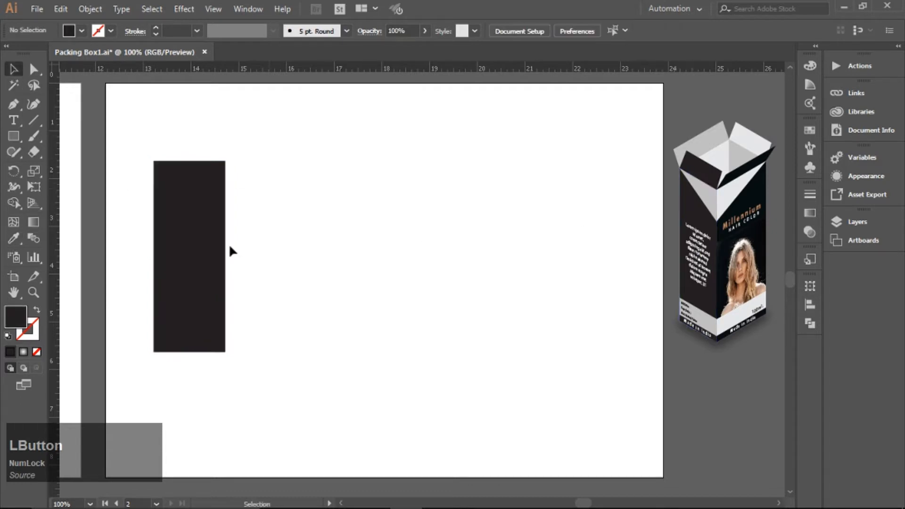
- Create a 2 by 4 in rectangle beside the first one and move the narrow rectangle flush against its left edge
{"action": "key", "text": "m"}
{"action": "left_click", "coordinate": [248, 161]}
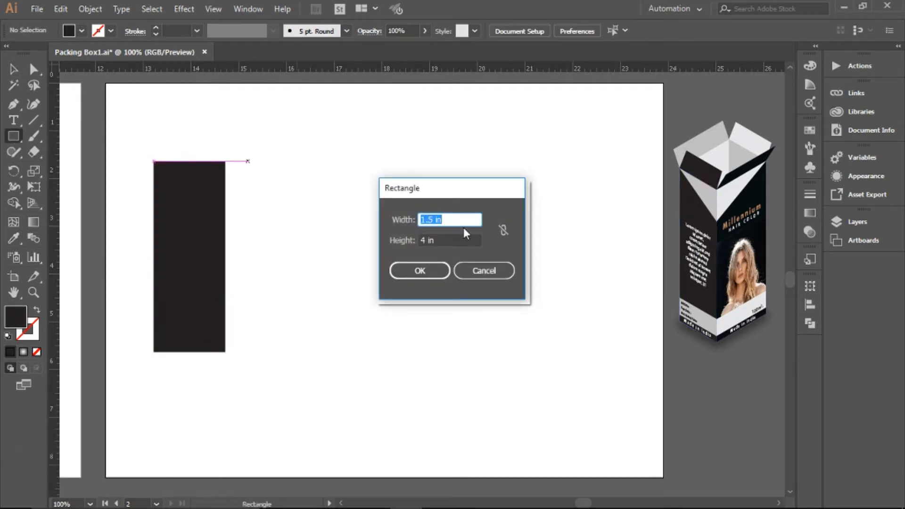
{"action": "type", "text": "2"}
{"action": "left_click", "coordinate": [419, 271]}
{"action": "left_click", "coordinate": [13, 69]}
{"action": "left_click_drag", "start_coordinate": [208, 232], "coordinate": [234, 231]}
- Fill the 2 in rectangle with the near-black colour sampled from the reference box's front panel
{"action": "left_click", "coordinate": [289, 227]}
{"action": "left_click", "coordinate": [13, 239]}
{"action": "left_click", "coordinate": [762, 232]}
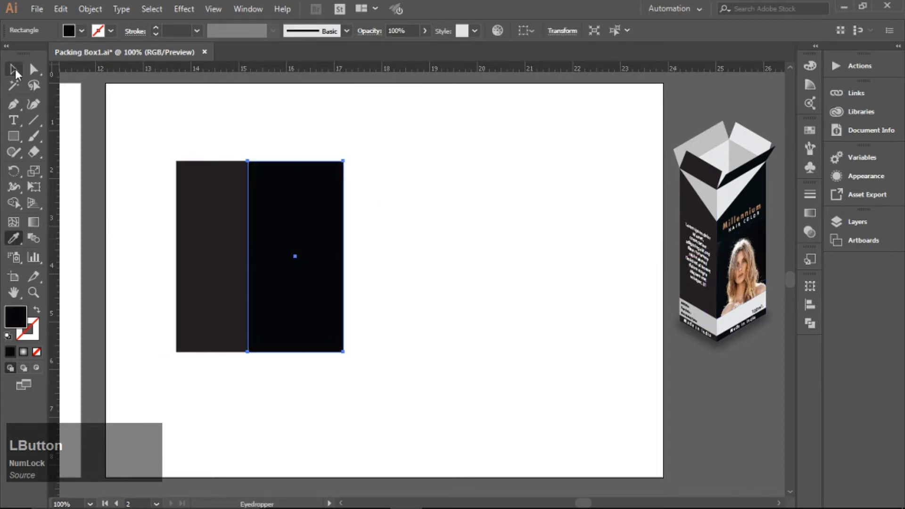
{"action": "left_click", "coordinate": [14, 70]}
{"action": "left_click", "coordinate": [479, 362]}
{"action": "left_click_drag", "start_coordinate": [156, 238], "coordinate": [383, 324]}
{"action": "left_click_drag", "start_coordinate": [232, 289], "coordinate": [400, 297]}
{"action": "key", "text": "ctrl+z"}
{"action": "left_click", "coordinate": [425, 278]}
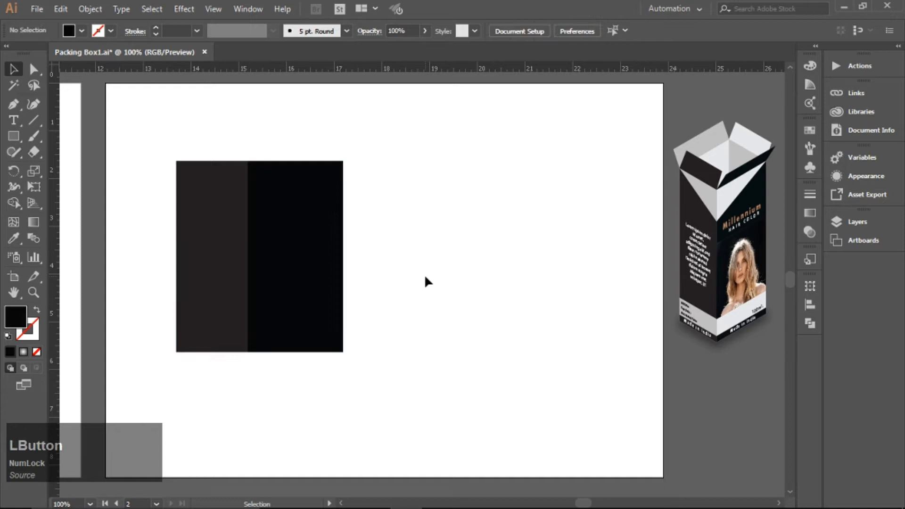
- Draw a triangle across the top of each panel, from its outer top corner to a point about 0.9 in down the shared edge
{"action": "left_click", "coordinate": [13, 107]}
{"action": "left_click", "coordinate": [176, 161]}
{"action": "left_click", "coordinate": [248, 203]}
{"action": "left_click", "coordinate": [248, 162]}
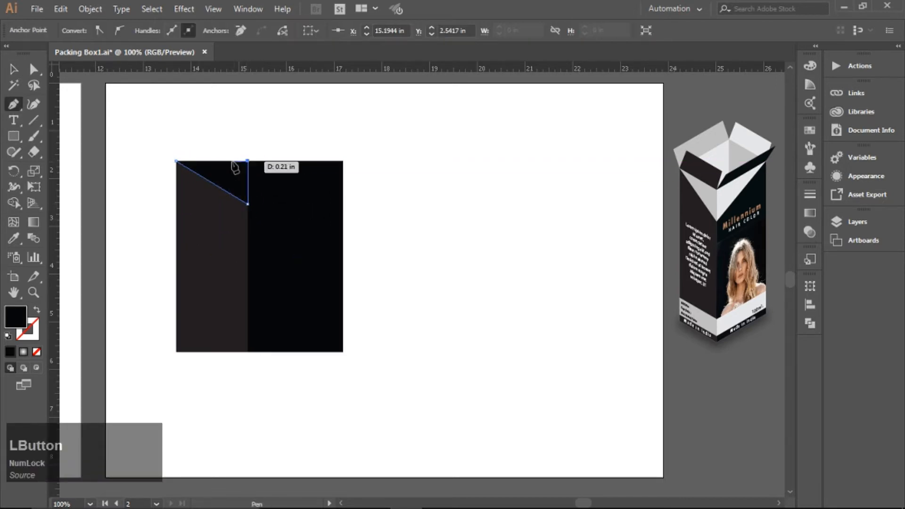
{"action": "left_click", "coordinate": [343, 162]}
{"action": "left_click", "coordinate": [248, 162]}
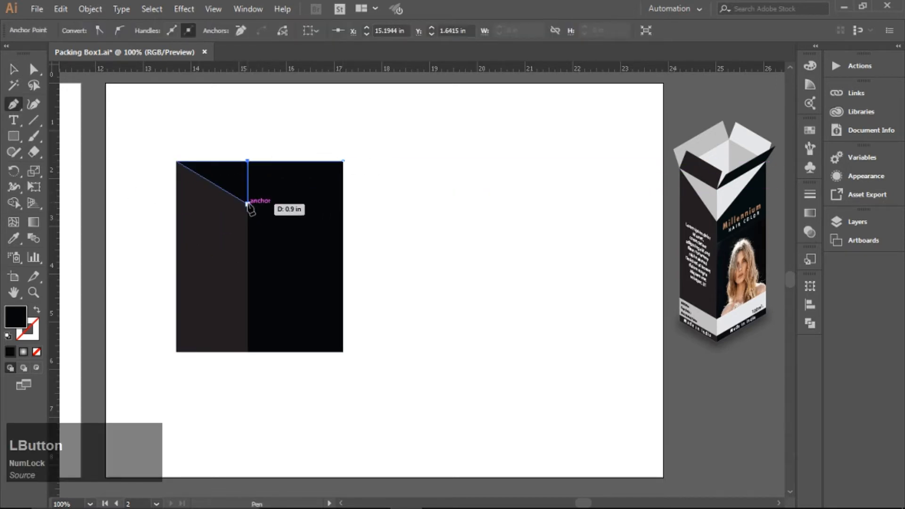
{"action": "left_click", "coordinate": [248, 203]}
{"action": "left_click", "coordinate": [343, 161]}
- Fill the wide panel's triangle with light grey and the narrow panel's with mid grey, sampled from the reference box's matching triangles
{"action": "left_click", "coordinate": [14, 69]}
{"action": "left_click", "coordinate": [13, 238]}
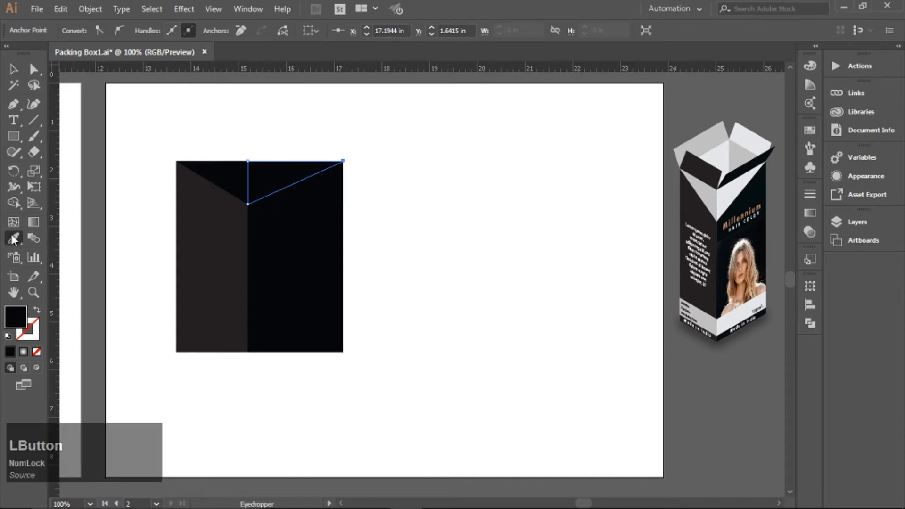
{"action": "left_click", "coordinate": [726, 179]}
{"action": "left_click", "coordinate": [14, 69]}
{"action": "left_click", "coordinate": [225, 175]}
{"action": "left_click", "coordinate": [712, 181]}
{"action": "left_click", "coordinate": [13, 69]}
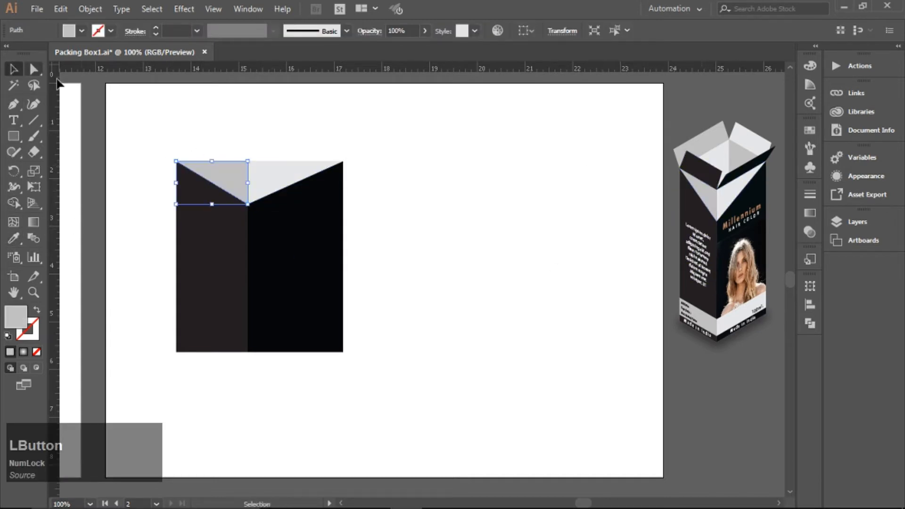
- Draw a grey band across the narrow panel just above its bottom edge and add a matching band on the wide panel
{"action": "left_click", "coordinate": [505, 170]}
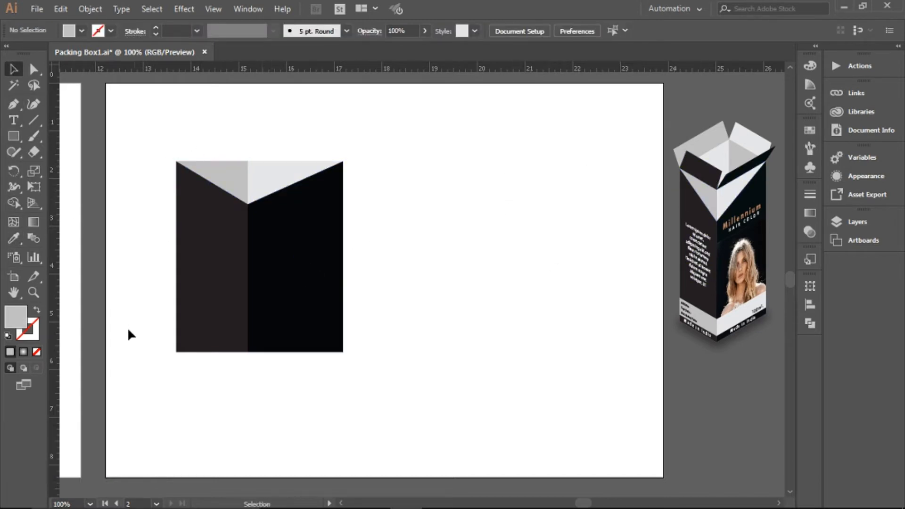
{"action": "left_click", "coordinate": [13, 136]}
{"action": "left_click_drag", "start_coordinate": [177, 352], "coordinate": [248, 316]}
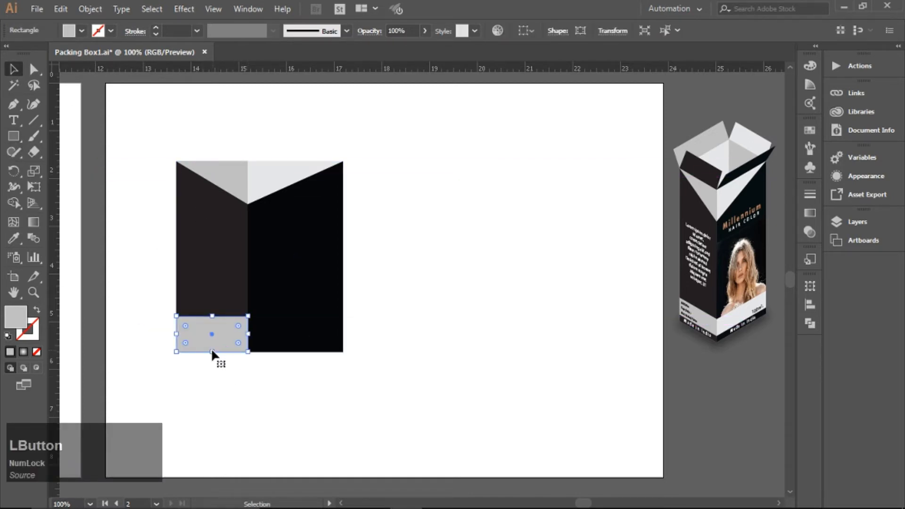
{"action": "left_click_drag", "start_coordinate": [212, 353], "coordinate": [343, 347]}
{"action": "left_click", "coordinate": [239, 364]}
{"action": "left_click", "coordinate": [369, 364]}
{"action": "left_click", "coordinate": [239, 334]}
{"action": "key", "text": "ctrl+f"}
{"action": "left_click", "coordinate": [337, 366]}
- Fill the wide panel's band with the light grey sampled from the triangle above it
{"action": "left_click", "coordinate": [306, 336]}
{"action": "key", "text": "i"}
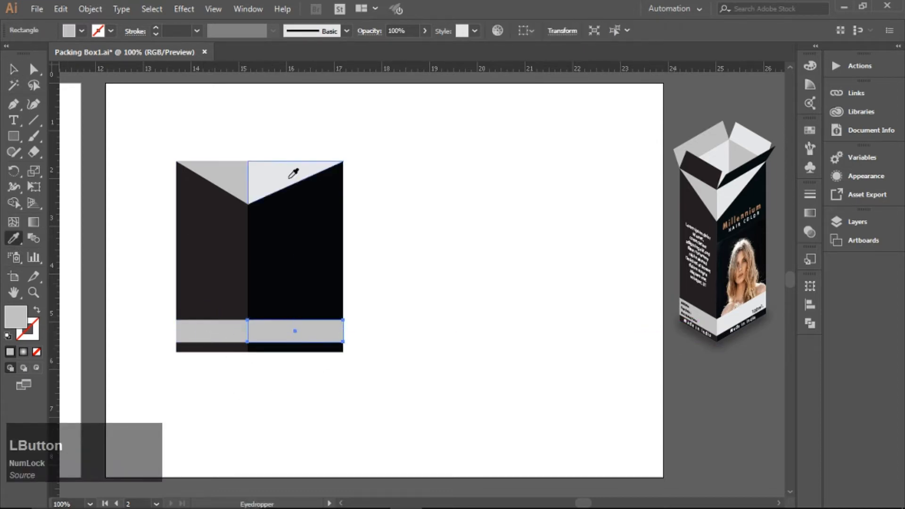
{"action": "left_click", "coordinate": [290, 177]}
{"action": "left_click", "coordinate": [15, 71]}
{"action": "left_click", "coordinate": [468, 211]}
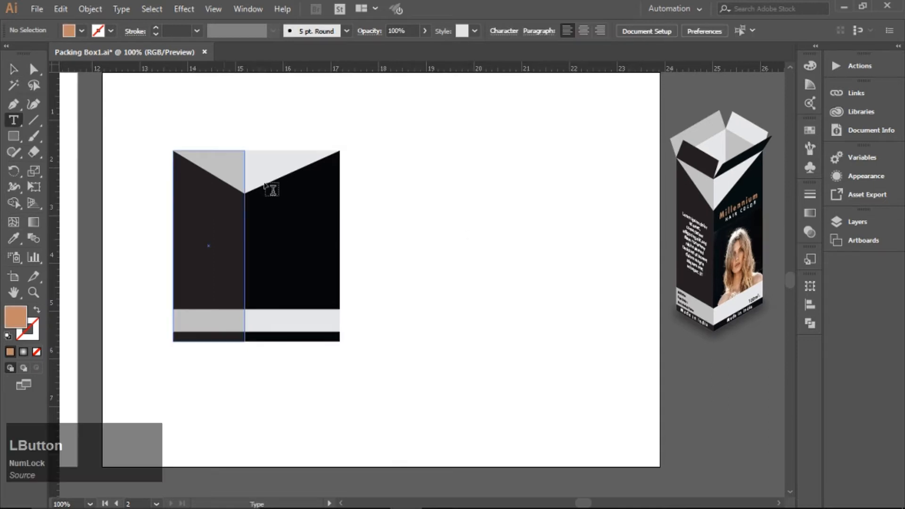
- Add the title "Millennium" on the wide panel and set its font to BelmarCnd-Bold
{"action": "left_click", "coordinate": [11, 69]}
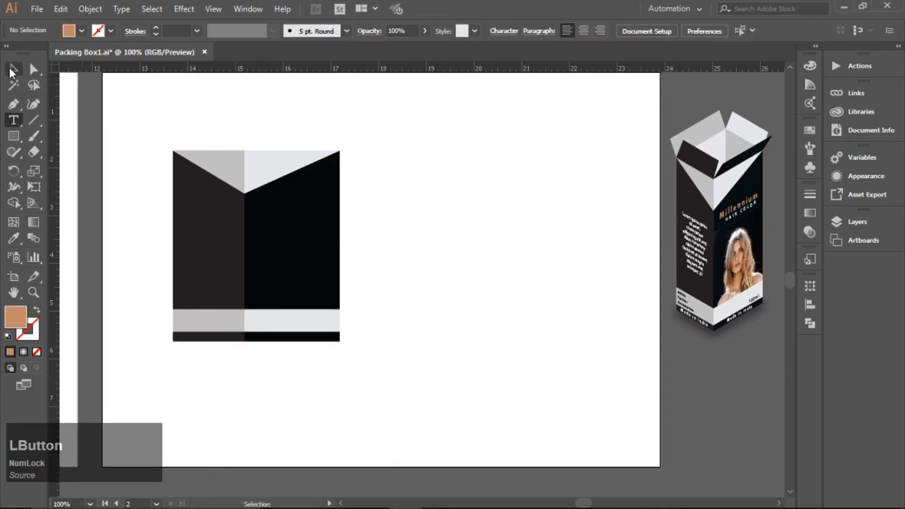
{"action": "left_click", "coordinate": [720, 215]}
{"action": "left_click", "coordinate": [13, 120]}
{"action": "left_click", "coordinate": [414, 216]}
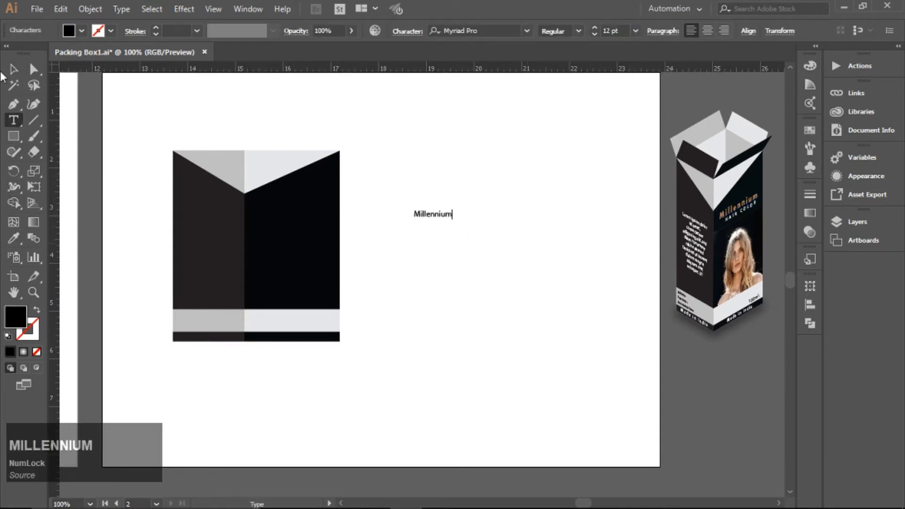
{"action": "left_click", "coordinate": [13, 70]}
{"action": "left_click", "coordinate": [497, 31]}
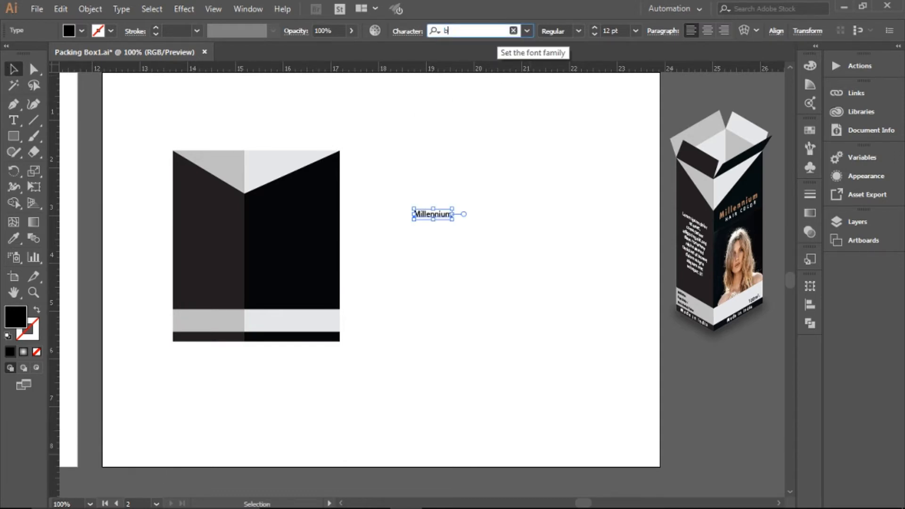
{"action": "type", "text": "bel"}
{"action": "scroll", "coordinate": [517, 337], "scroll_direction": "down", "scroll_amount": 4}
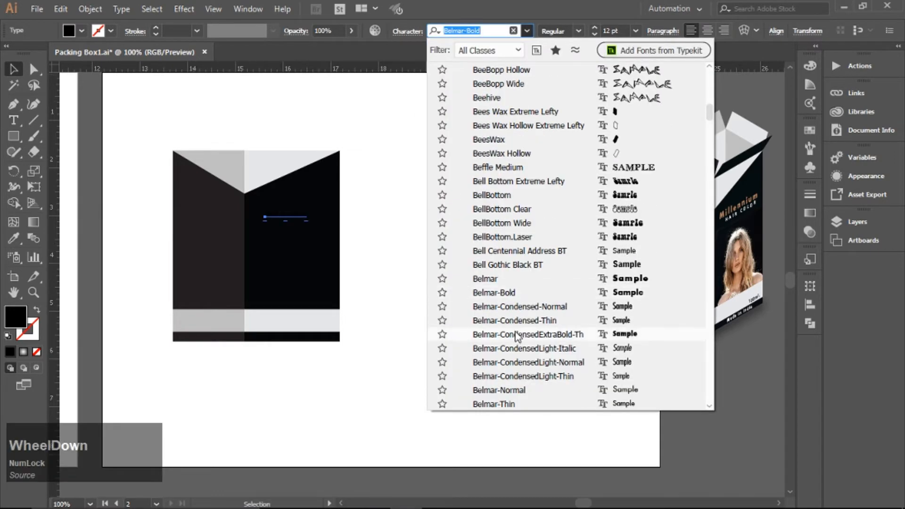
{"action": "left_click", "coordinate": [519, 348]}
- Colour the title with the copper tone sampled from the reference box's title and check the reference title's character settings
{"action": "left_click", "coordinate": [13, 239]}
{"action": "left_click", "coordinate": [739, 207]}
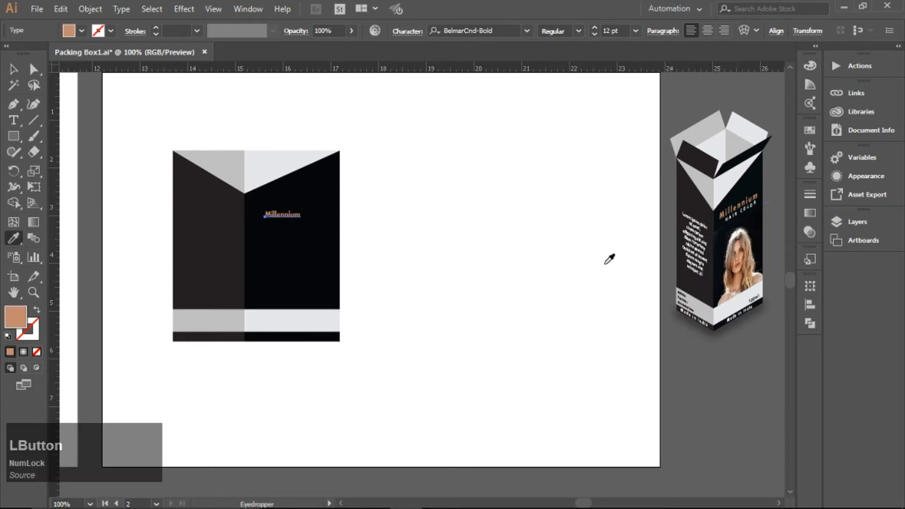
{"action": "left_click", "coordinate": [733, 214], "text": "ctrl"}
{"action": "left_click", "coordinate": [408, 31]}
{"action": "left_click", "coordinate": [491, 171]}
- Set the title's tracking to 250 and its font size to 15 pt
{"action": "left_click", "coordinate": [283, 215], "text": "ctrl"}
{"action": "left_click", "coordinate": [408, 31]}
{"action": "left_click", "coordinate": [385, 127]}
{"action": "type", "text": "200"}
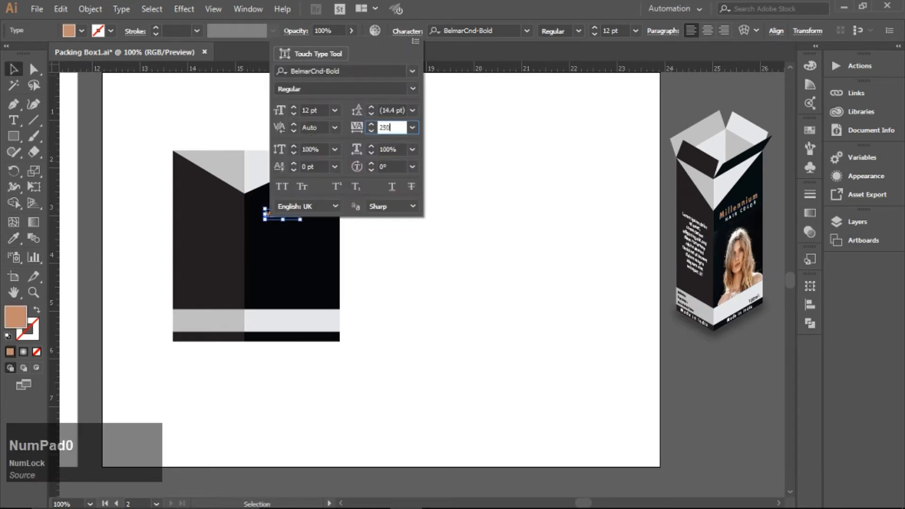
{"action": "left_click", "coordinate": [471, 207]}
{"action": "left_click", "coordinate": [739, 207], "text": "ctrl"}
{"action": "left_click", "coordinate": [299, 215], "text": "ctrl"}
{"action": "left_click", "coordinate": [603, 31]}
{"action": "type", "text": "15"}
{"action": "key", "text": "KP_Enter"}
{"action": "left_click", "coordinate": [438, 146]}
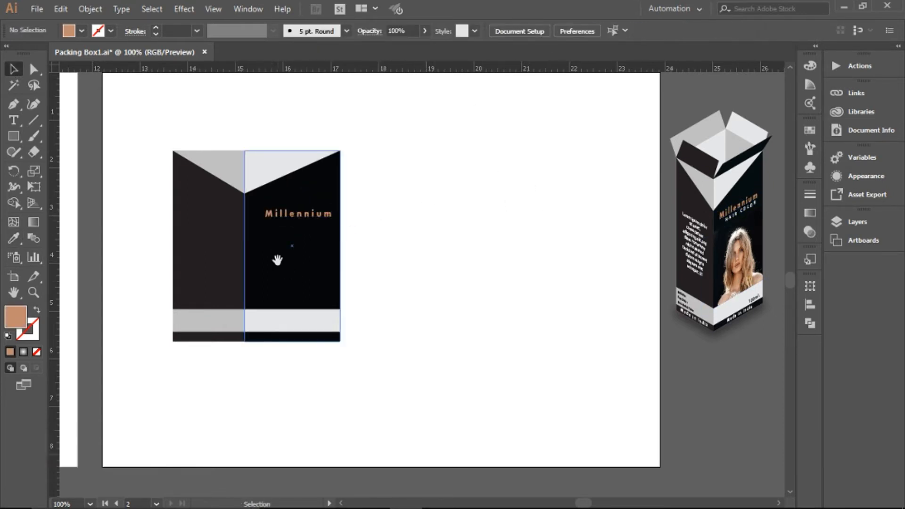
- Set the "Millennium" title's tracking to 150 and move it just below the triangle on the wide panel
{"action": "left_click_drag", "start_coordinate": [277, 260], "coordinate": [359, 274]}
{"action": "key", "text": "ctrl+plus"}
{"action": "left_click", "coordinate": [365, 204]}
{"action": "left_click", "coordinate": [406, 31]}
{"action": "left_click", "coordinate": [386, 128]}
{"action": "type", "text": "150"}
{"action": "left_click", "coordinate": [541, 262]}
{"action": "left_click_drag", "start_coordinate": [362, 201], "coordinate": [357, 182]}
{"action": "left_click", "coordinate": [452, 193]}
- Add the text "HAIR COLOR" beside the panels and set its font to Myriad Pro
{"action": "left_click", "coordinate": [14, 121]}
{"action": "left_click", "coordinate": [447, 247]}
{"action": "key", "text": "Caps_Lock"}
{"action": "type", "text": "HAIR COLOR"}
{"action": "left_click", "coordinate": [471, 30]}
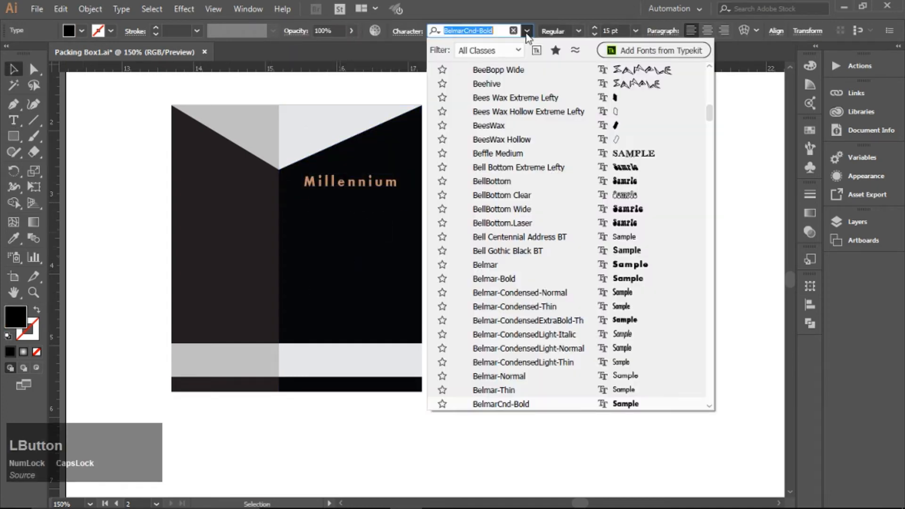
{"action": "type", "text": "MY"}
{"action": "left_click", "coordinate": [462, 167]}
- Format the "HAIR COLOR" text as 9 pt Bold in white
{"action": "left_click", "coordinate": [608, 30]}
{"action": "type", "text": "9"}
{"action": "key", "text": "KP_Enter"}
{"action": "left_click", "coordinate": [578, 30]}
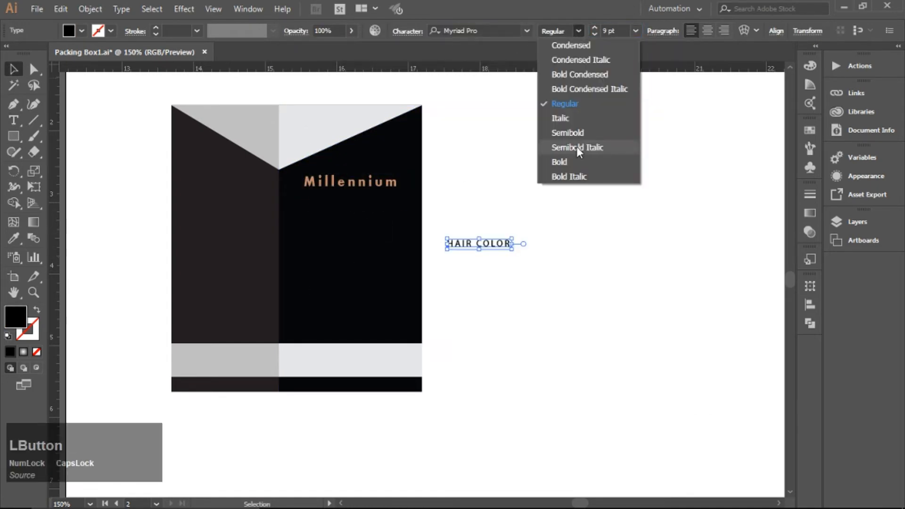
{"action": "left_click", "coordinate": [561, 160]}
{"action": "left_click", "coordinate": [810, 129]}
{"action": "left_click", "coordinate": [663, 166]}
{"action": "left_click", "coordinate": [533, 283]}
- Place "HAIR COLOR" directly beneath the title on the wide panel and set its tracking to 300
{"action": "left_click_drag", "start_coordinate": [486, 246], "coordinate": [349, 200]}
{"action": "left_click", "coordinate": [407, 31]}
{"action": "left_click_drag", "start_coordinate": [389, 127], "coordinate": [298, 129]}
{"action": "type", "text": "300"}
{"action": "left_click", "coordinate": [533, 236]}
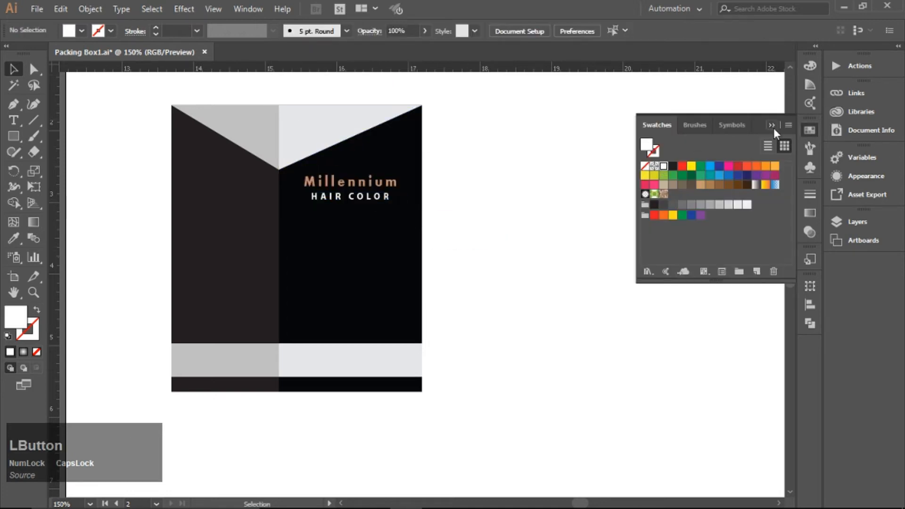
{"action": "left_click", "coordinate": [772, 126]}
- Copy the "HAIR COLOR" text to the wide panel's bottom dark strip and change it to "Made in India"
{"action": "left_click_drag", "start_coordinate": [350, 197], "coordinate": [335, 385]}
{"action": "double_click", "coordinate": [327, 385]}
{"action": "key", "text": "ctrl+a"}
{"action": "key", "text": "BackSpace"}
{"action": "key", "text": "Caps_Lock"}
{"action": "type", "text": "m"}
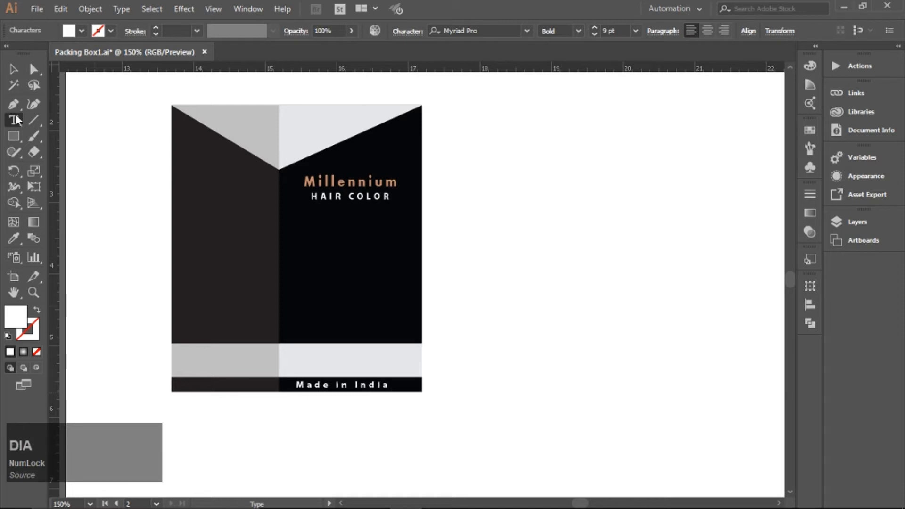
{"action": "left_click", "coordinate": [14, 70]}
{"action": "left_click", "coordinate": [518, 283]}
- Centre "Made in India" on the wide panel and copy it to the narrow panel's dark strip and grey band
{"action": "left_click", "coordinate": [342, 386]}
{"action": "left_click", "coordinate": [418, 388], "text": "shift"}
{"action": "left_click", "coordinate": [419, 388]}
{"action": "left_click", "coordinate": [811, 305]}
{"action": "left_click", "coordinate": [674, 299]}
{"action": "left_click_drag", "start_coordinate": [350, 387], "coordinate": [187, 361]}
{"action": "left_click", "coordinate": [542, 337]}
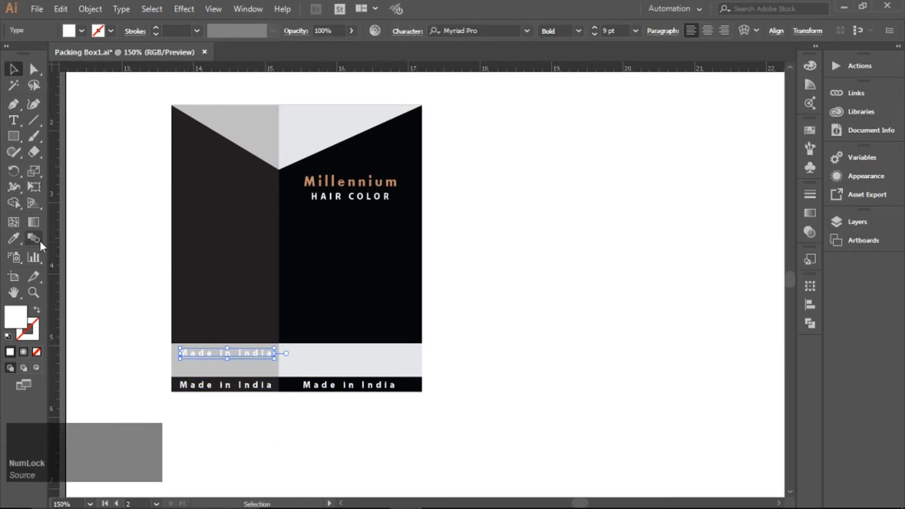
- Set the tracking of the text copy on the narrow panel's grey band to 100
{"action": "left_click", "coordinate": [407, 31]}
{"action": "left_click_drag", "start_coordinate": [396, 128], "coordinate": [292, 134]}
{"action": "type", "text": "100"}
{"action": "key", "text": "Return"}
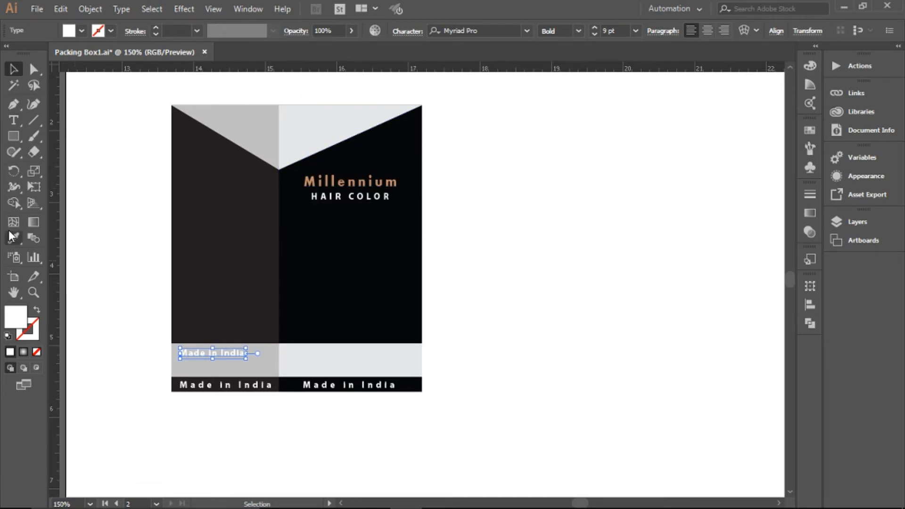
- Replace the grey band's text with three near-black lines: "Mfd. Date :", "Exp. Date :" and "Max. Retail Price :"
{"action": "double_click", "coordinate": [251, 353]}
{"action": "type", "text": "Mf"}
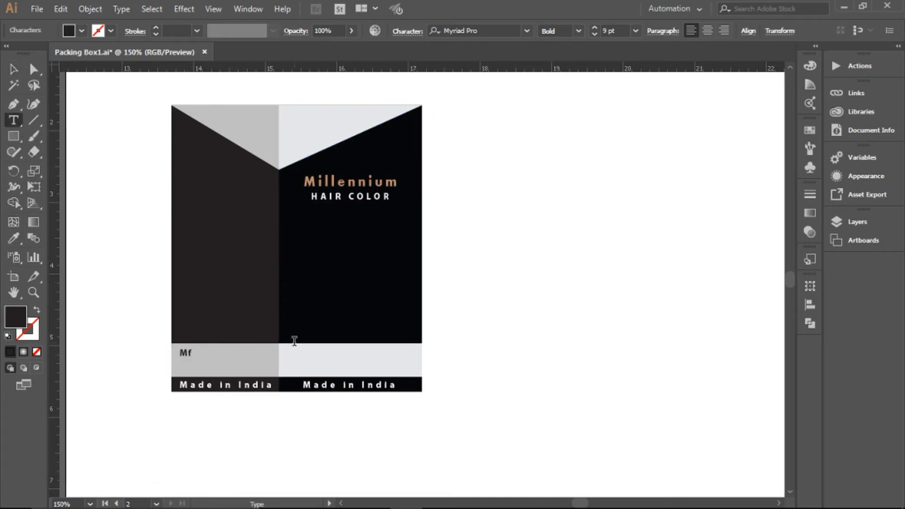
{"action": "type", "text": "d. Date"}
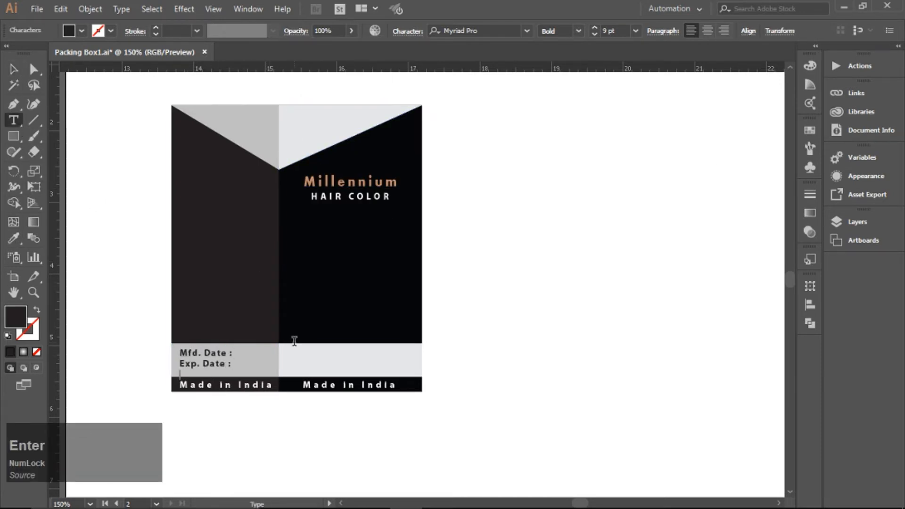
{"action": "type", "text": " :"}
{"action": "left_click", "coordinate": [14, 69]}
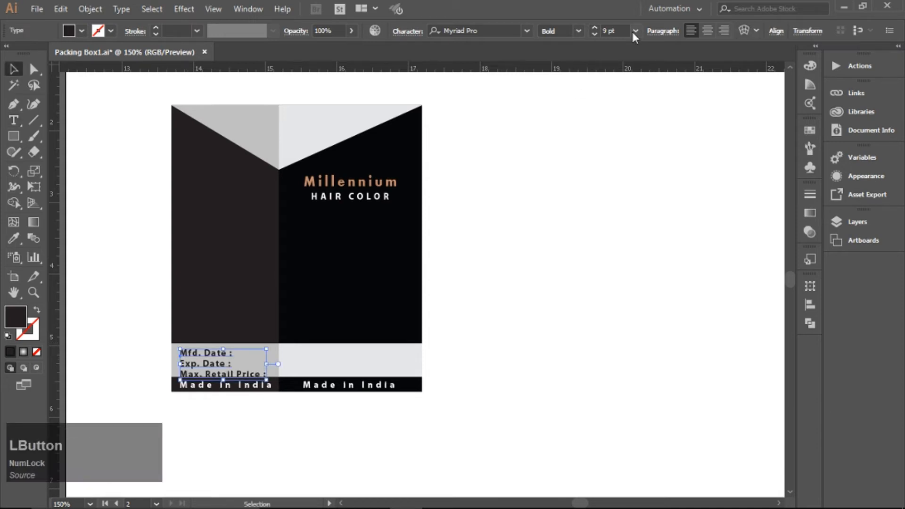
- Format the three-line date and price text as 7 pt Regular and nudge it up and left to fit the grey band
{"action": "left_click_drag", "start_coordinate": [623, 31], "coordinate": [497, 27]}
{"action": "type", "text": "7"}
{"action": "key", "text": "Return"}
{"action": "key", "text": "Up"}
{"action": "key", "text": "Up"}
{"action": "key", "text": "Left"}
{"action": "key", "text": "Left"}
{"action": "key", "text": "Left"}
{"action": "key", "text": "Left"}
{"action": "left_click", "coordinate": [578, 31]}
{"action": "left_click", "coordinate": [562, 105]}
{"action": "left_click", "coordinate": [566, 224]}
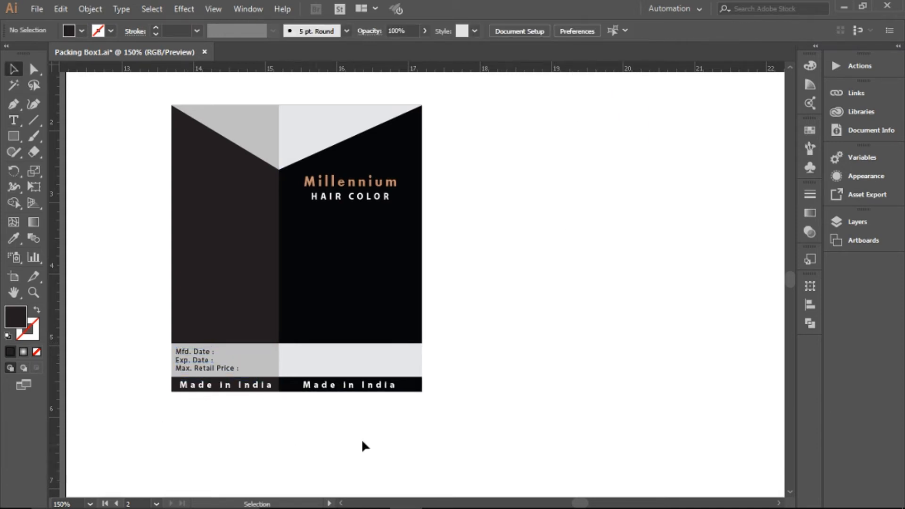
- Copy the date text onto the wide panel's band, change it to "100ml." and set its size to 8 pt
{"action": "left_click_drag", "start_coordinate": [386, 374], "coordinate": [386, 374]}
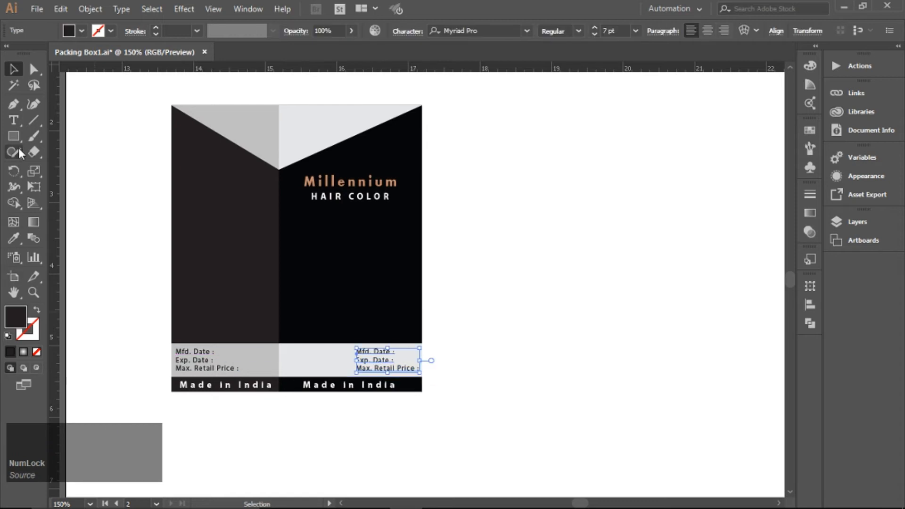
{"action": "left_click_drag", "start_coordinate": [618, 31], "coordinate": [571, 38]}
{"action": "type", "text": "8"}
{"action": "key", "text": "Return"}
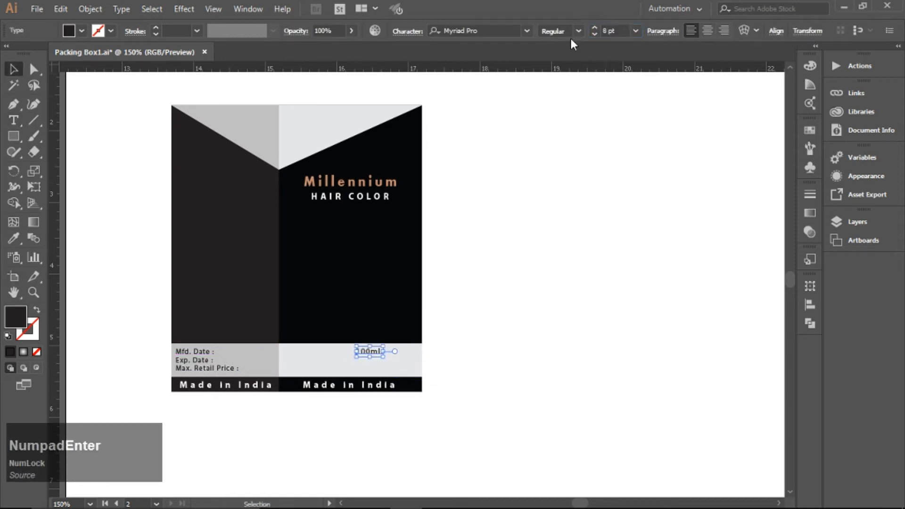
- Make the "100ml." text bold and move it into the lower right corner of the wide panel's band
{"action": "left_click", "coordinate": [579, 31]}
{"action": "left_click", "coordinate": [566, 165]}
{"action": "left_click", "coordinate": [495, 283]}
{"action": "left_click_drag", "start_coordinate": [369, 352], "coordinate": [398, 368]}
{"action": "left_click", "coordinate": [488, 377]}
- Add a centred block of lorem ipsum placeholder text on the narrow panel in white, Regular style
{"action": "key", "text": "t"}
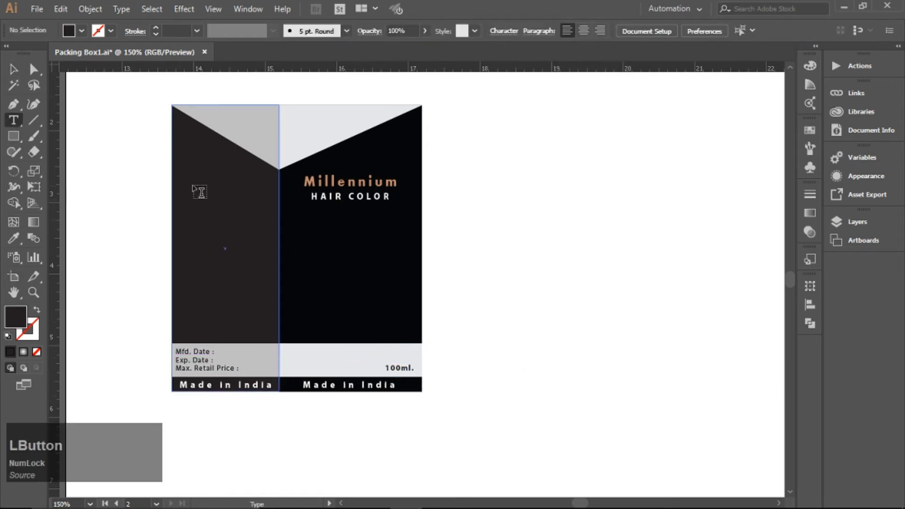
{"action": "left_click_drag", "start_coordinate": [187, 181], "coordinate": [230, 292]}
{"action": "left_click", "coordinate": [810, 132]}
{"action": "left_click", "coordinate": [664, 157]}
{"action": "left_click", "coordinate": [810, 132]}
{"action": "left_click", "coordinate": [578, 31]}
{"action": "left_click", "coordinate": [565, 104]}
{"action": "left_click", "coordinate": [492, 208]}
{"action": "left_click", "coordinate": [545, 301]}
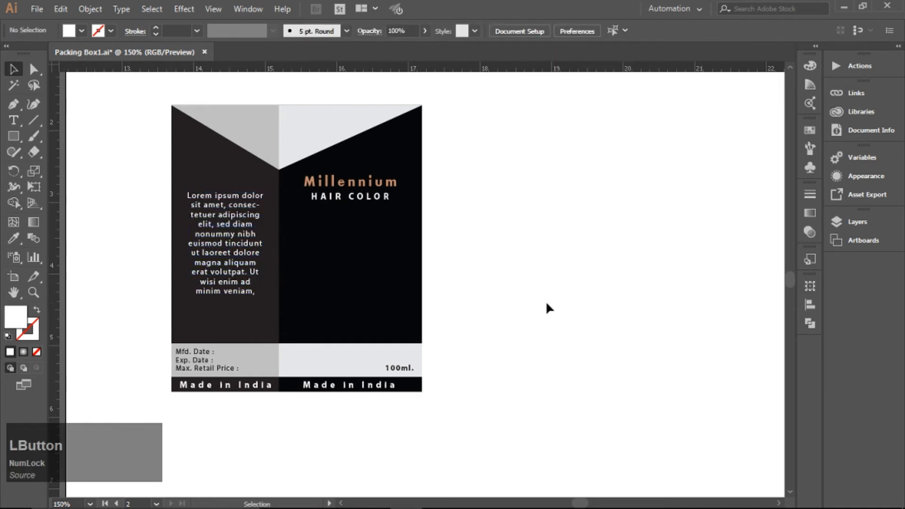
- Nudge the date and price text slightly to the right within the narrow panel's band
{"action": "left_click", "coordinate": [208, 361]}
{"action": "key", "text": "Right"}
{"action": "key", "text": "Right"}
{"action": "left_click", "coordinate": [485, 344]}
- Duplicate the narrow panel's rectangle in place and reshape the copy into a slim flap along the panel's outer left edge
{"action": "left_click", "coordinate": [171, 322]}
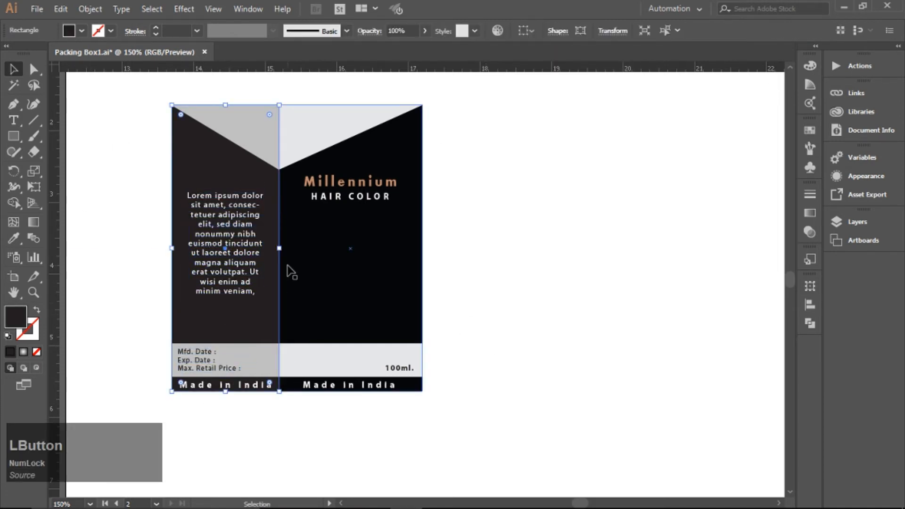
{"action": "key", "text": "ctrl+c"}
{"action": "key", "text": "ctrl+v"}
{"action": "key", "text": "ctrl+z"}
{"action": "key", "text": "ctrl+f"}
{"action": "left_click_drag", "start_coordinate": [278, 249], "coordinate": [154, 269]}
- Fill the slim side flap with a medium grey swatch, darker than the narrow panel's triangle
{"action": "left_click", "coordinate": [14, 239]}
{"action": "left_click", "coordinate": [221, 117]}
{"action": "left_click", "coordinate": [13, 70]}
{"action": "left_click", "coordinate": [209, 412]}
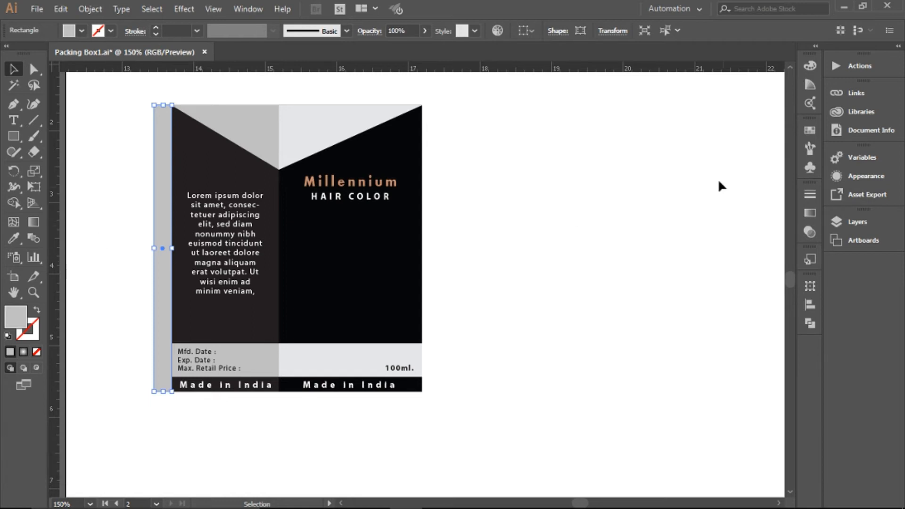
{"action": "left_click", "coordinate": [810, 130]}
{"action": "left_click", "coordinate": [691, 204]}
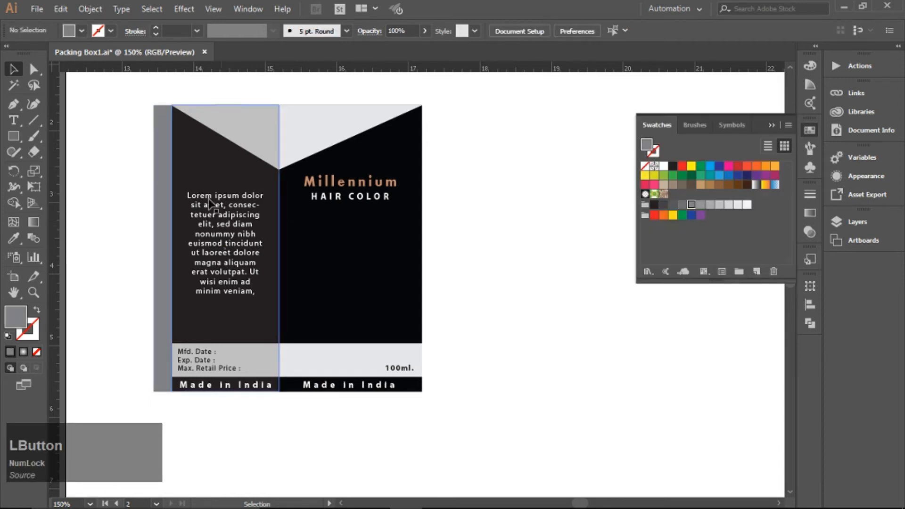
{"action": "left_click", "coordinate": [571, 264]}
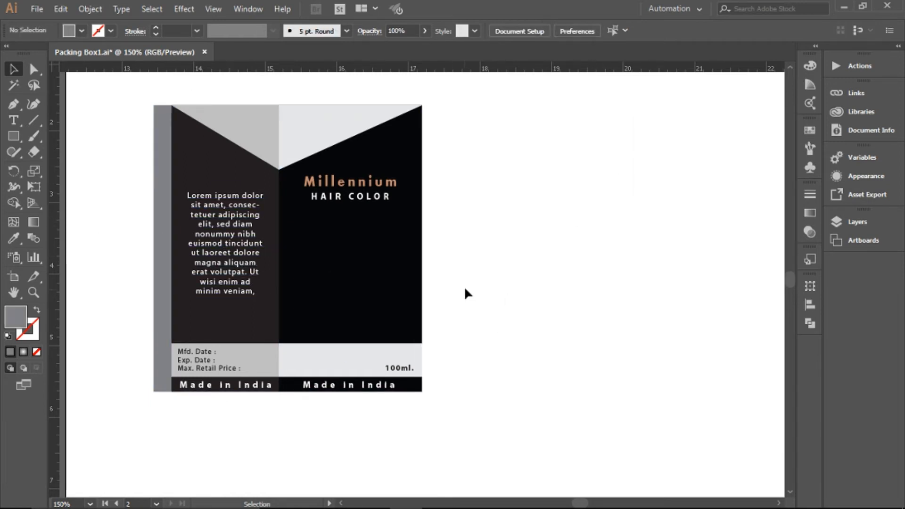
- Copy the model photo from the reference box and paste it onto the second artboard
{"action": "scroll", "coordinate": [504, 255], "scroll_direction": "down", "scroll_amount": 2}
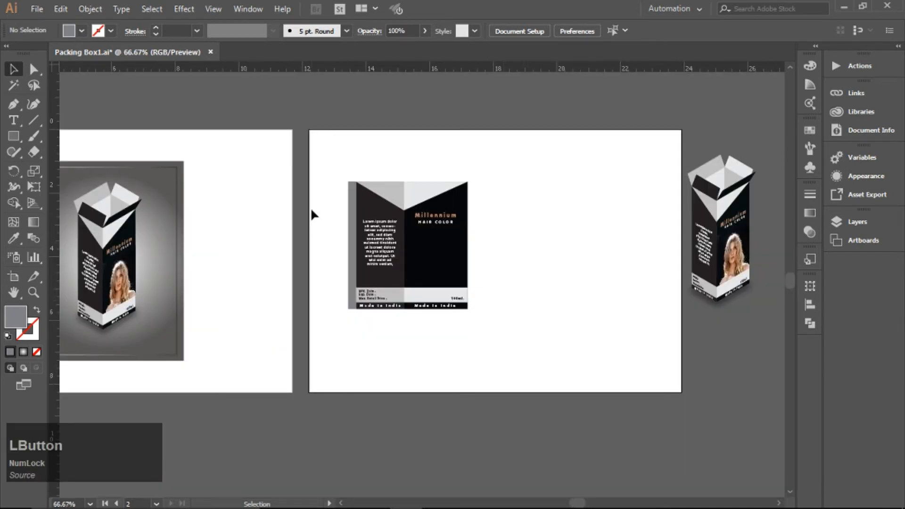
{"action": "left_click", "coordinate": [735, 259]}
{"action": "left_click", "coordinate": [753, 267]}
{"action": "left_click", "coordinate": [739, 259], "text": "ctrl"}
{"action": "key", "text": "ctrl+c"}
{"action": "key", "text": "ctrl+v"}
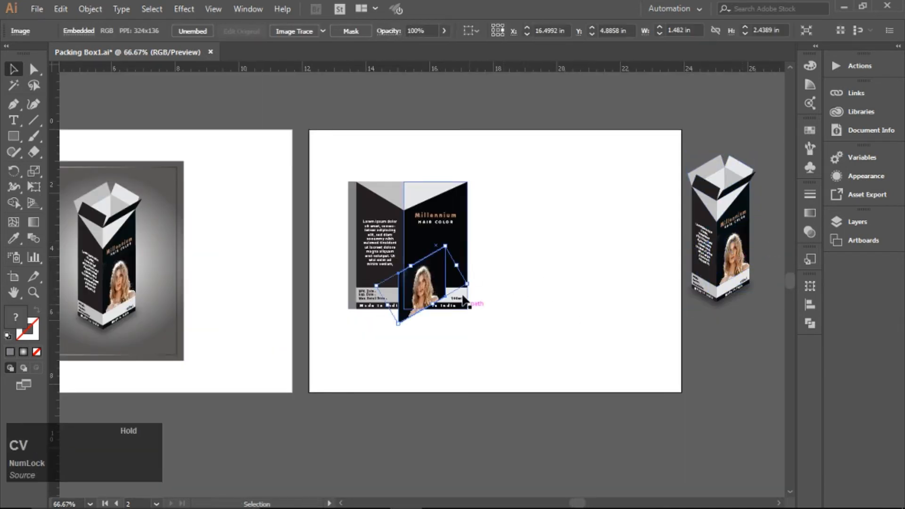
- Shear the skewed photo back into an upright rectangle and place it beside the wide panel
{"action": "key", "text": "ctrl+equal"}
{"action": "key", "text": "ctrl+equal"}
{"action": "left_click", "coordinate": [35, 173]}
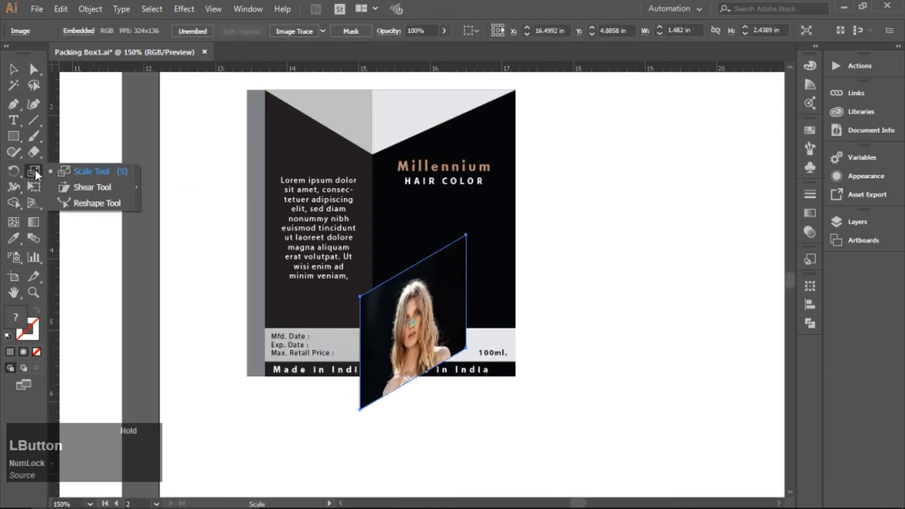
{"action": "left_click", "coordinate": [92, 187]}
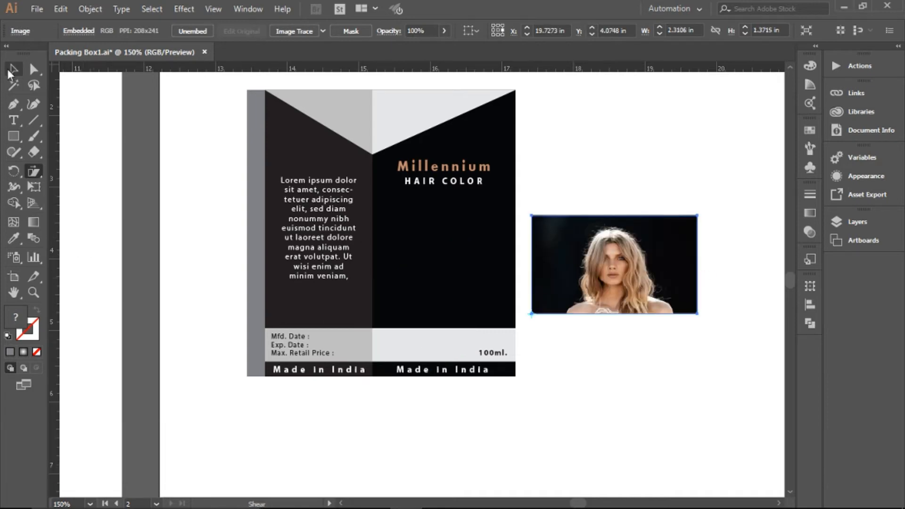
{"action": "left_click", "coordinate": [14, 69]}
{"action": "left_click", "coordinate": [585, 181]}
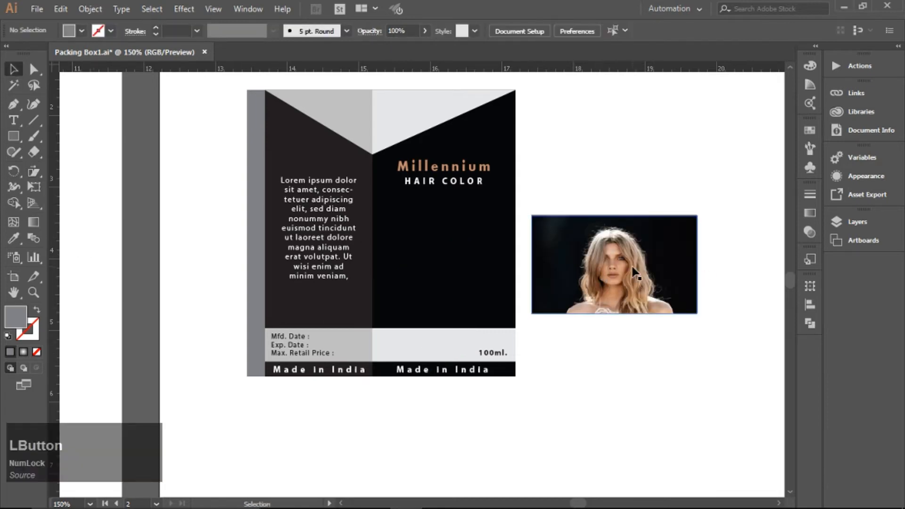
- Crop both sides of the model photo's clipping frame closer around the woman
{"action": "left_click", "coordinate": [638, 275]}
{"action": "left_click_drag", "start_coordinate": [697, 265], "coordinate": [674, 265]}
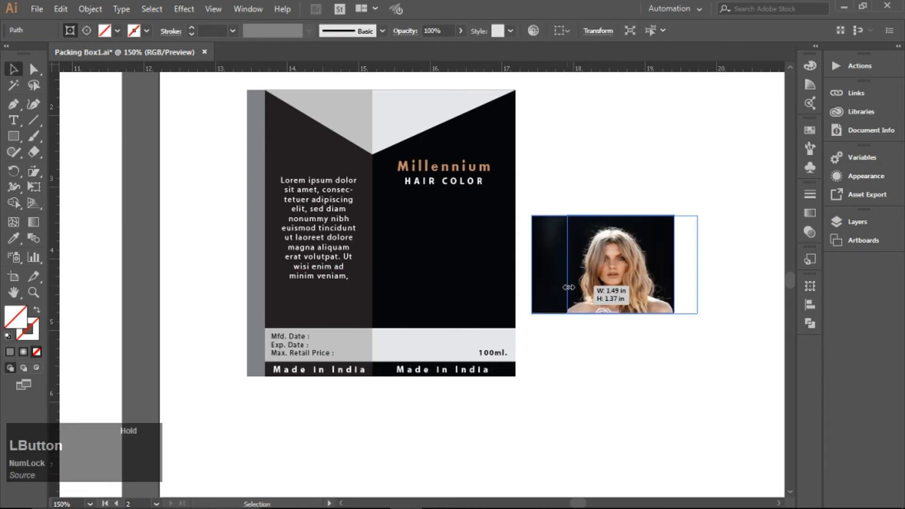
{"action": "left_click_drag", "start_coordinate": [568, 287], "coordinate": [567, 287]}
{"action": "left_click", "coordinate": [592, 186]}
- Move the cropped photo onto the wide panel and enlarge it to span the panel's width, resting on the light band
{"action": "left_click_drag", "start_coordinate": [645, 280], "coordinate": [449, 273]}
{"action": "left_click_drag", "start_coordinate": [479, 306], "coordinate": [516, 346]}
{"action": "key", "text": "Up"}
{"action": "key", "text": "Down"}
{"action": "left_click", "coordinate": [601, 289]}
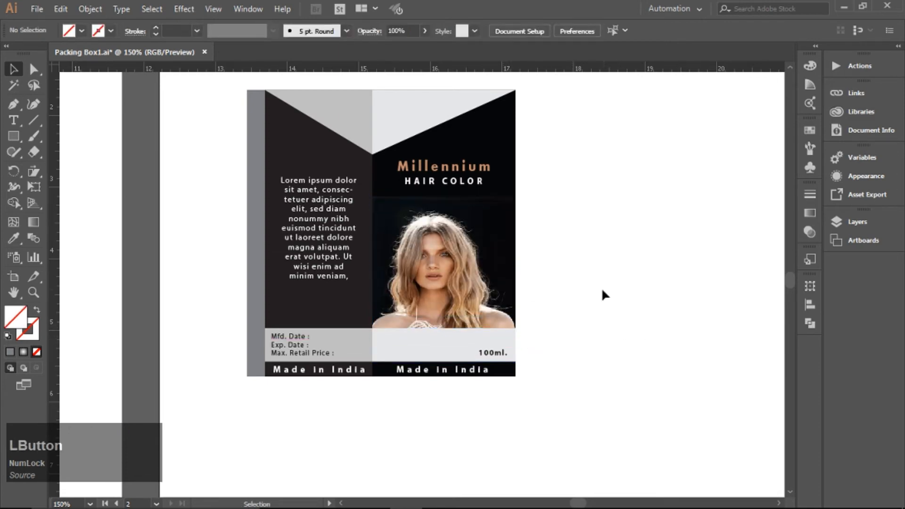
{"action": "left_click", "coordinate": [582, 279]}
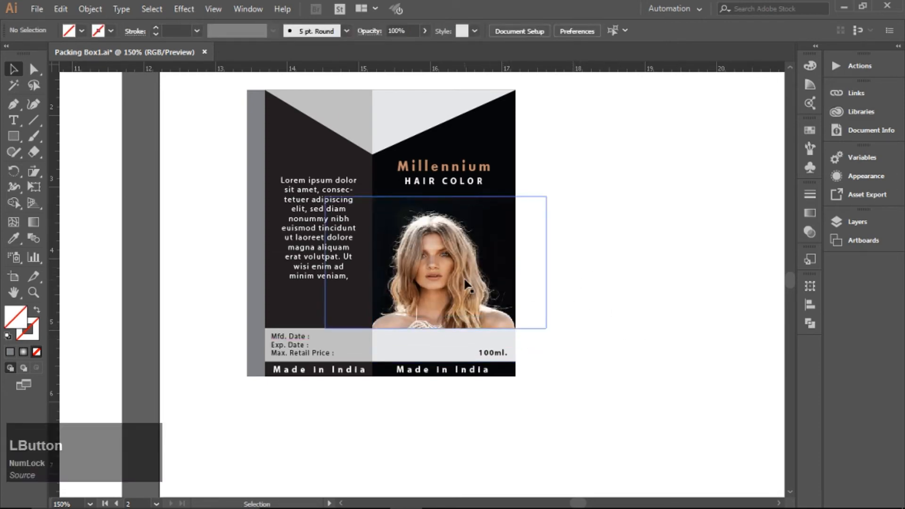
{"action": "key", "text": "space"}
{"action": "left_click_drag", "start_coordinate": [466, 279], "coordinate": [487, 331]}
{"action": "left_click_drag", "start_coordinate": [278, 141], "coordinate": [278, 141]}
{"action": "left_click", "coordinate": [659, 257]}
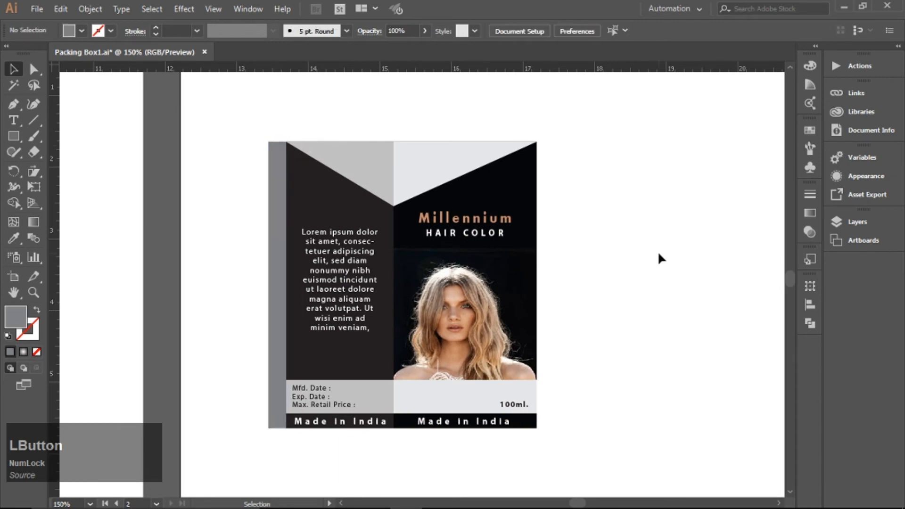
- Duplicate the narrow panel's rectangle in place, shape the copy into a flap above the panel, and add a matching flap above the wide panel
{"action": "left_click", "coordinate": [350, 217]}
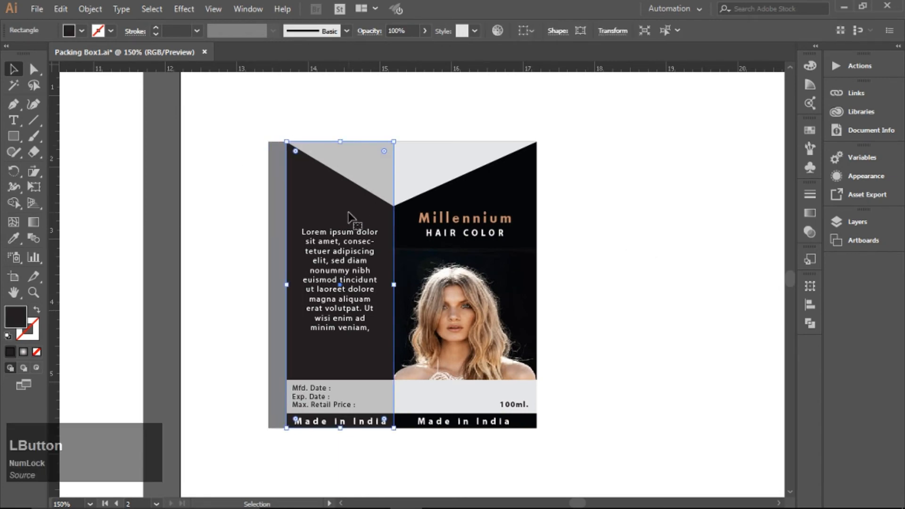
{"action": "key", "text": "ctrl+f"}
{"action": "left_click_drag", "start_coordinate": [339, 428], "coordinate": [356, 106]}
{"action": "left_click_drag", "start_coordinate": [287, 123], "coordinate": [537, 131]}
{"action": "left_click", "coordinate": [564, 115]}
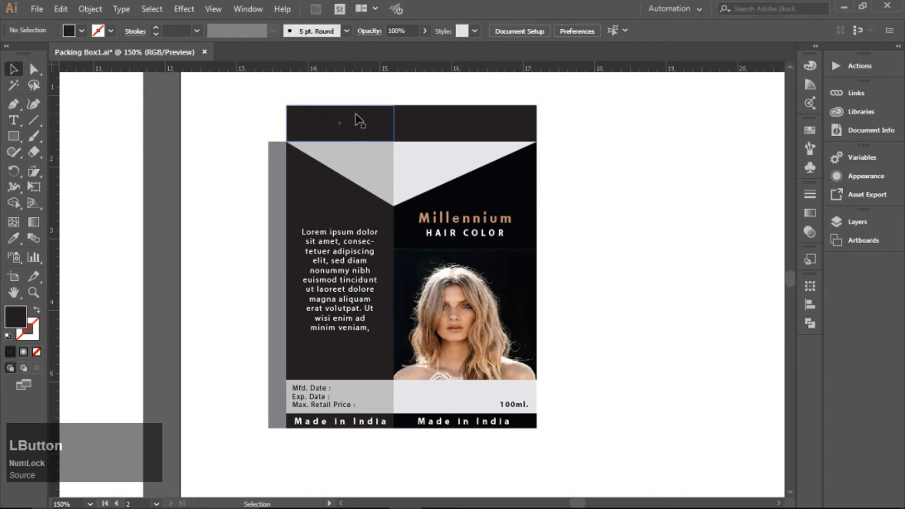
- Fill the narrow panel's top flap with the wide triangle's light grey and the wide panel's flap with the narrow triangle's grey
{"action": "left_click", "coordinate": [357, 116]}
{"action": "left_click", "coordinate": [14, 239]}
{"action": "left_click", "coordinate": [420, 164]}
{"action": "left_click", "coordinate": [13, 72]}
{"action": "left_click", "coordinate": [453, 123]}
{"action": "left_click", "coordinate": [14, 239]}
{"action": "left_click", "coordinate": [345, 168]}
{"action": "left_click", "coordinate": [14, 70]}
{"action": "left_click", "coordinate": [97, 186]}
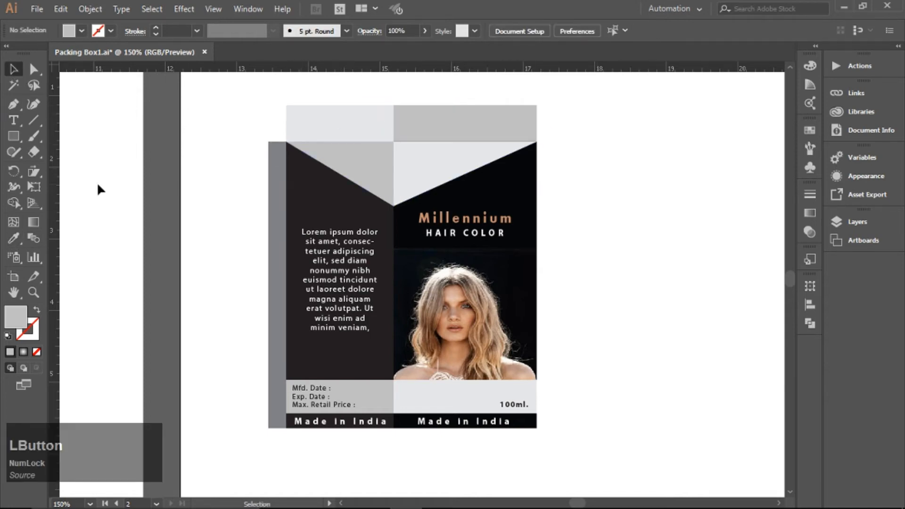
- Taper the narrow top flap by moving both upper corners inward, and move the wide flap's inner upper corner inward as well
{"action": "scroll", "coordinate": [695, 293], "scroll_direction": "down", "scroll_amount": 1}
{"action": "scroll", "coordinate": [493, 172], "scroll_direction": "up", "scroll_amount": 3}
{"action": "left_click", "coordinate": [34, 73]}
{"action": "left_click_drag", "start_coordinate": [263, 158], "coordinate": [288, 181]}
{"action": "left_click_drag", "start_coordinate": [280, 169], "coordinate": [287, 169]}
{"action": "mouse_move", "coordinate": [494, 169]}
{"action": "left_mouse_down"}
{"action": "mouse_move", "coordinate": [505, 182]}
{"action": "mouse_move", "coordinate": [487, 170]}
{"action": "mouse_move", "coordinate": [500, 169]}
{"action": "left_mouse_up"}
{"action": "key", "text": "ctrl+z"}
{"action": "left_click", "coordinate": [500, 176]}
{"action": "left_click", "coordinate": [500, 175], "text": "shift"}
- Move the outer upper corner of the wide top flap inward to complete its taper
{"action": "key", "text": "space"}
{"action": "left_click_drag", "start_coordinate": [650, 246], "coordinate": [448, 222]}
{"action": "left_click", "coordinate": [578, 144]}
{"action": "left_click", "coordinate": [581, 150]}
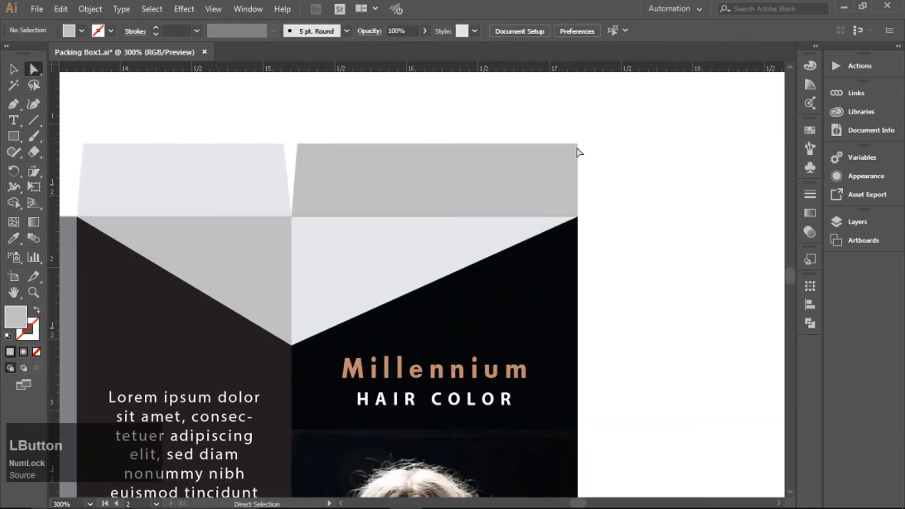
{"action": "left_click", "coordinate": [578, 145]}
{"action": "left_click_drag", "start_coordinate": [574, 137], "coordinate": [584, 162]}
{"action": "left_click", "coordinate": [414, 228]}
{"action": "key", "text": "ctrl+1"}
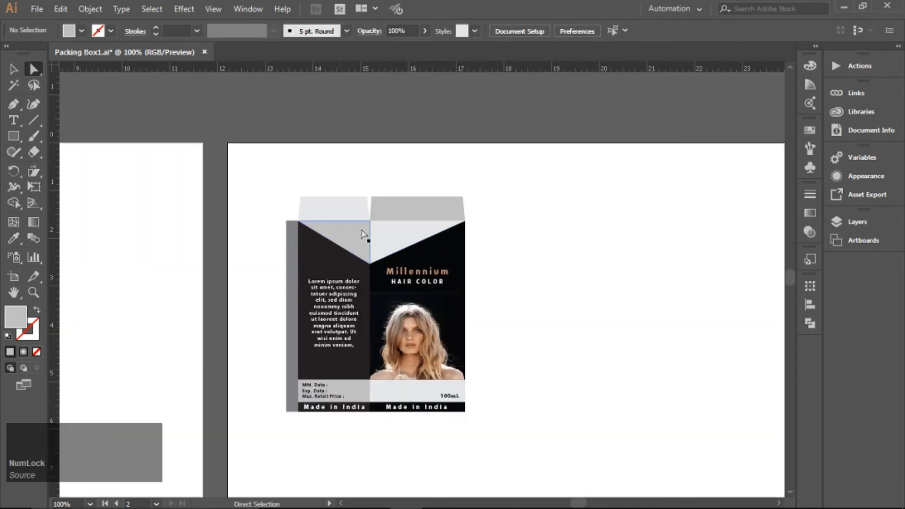
- Fill each top flap with the dark colour sampled from the panel directly below it
{"action": "left_click", "coordinate": [344, 206]}
{"action": "left_click", "coordinate": [415, 209], "text": "shift"}
{"action": "left_click", "coordinate": [14, 238]}
{"action": "left_click", "coordinate": [327, 259]}
{"action": "left_click", "coordinate": [13, 69]}
{"action": "left_click", "coordinate": [418, 209]}
{"action": "left_click", "coordinate": [14, 238]}
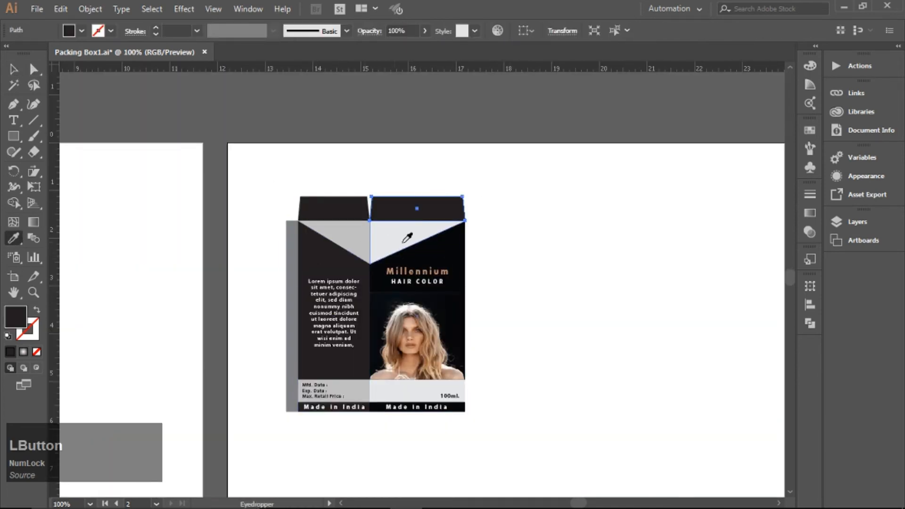
{"action": "left_click", "coordinate": [439, 251]}
{"action": "left_click", "coordinate": [14, 70]}
- Copy both top flaps to the bottom edge of the panels and flip the copies vertically
{"action": "left_click_drag", "start_coordinate": [368, 222], "coordinate": [394, 424]}
{"action": "left_click", "coordinate": [783, 30]}
{"action": "left_click", "coordinate": [790, 41]}
{"action": "left_click", "coordinate": [676, 57]}
{"action": "left_click", "coordinate": [425, 439]}
{"action": "scroll", "coordinate": [415, 435], "scroll_direction": "up", "scroll_amount": 1}
{"action": "left_click", "coordinate": [500, 300]}
- Delete the reference copy of the isometric box beside the second artboard
{"action": "scroll", "coordinate": [549, 278], "scroll_direction": "down", "scroll_amount": 1}
{"action": "scroll", "coordinate": [551, 279], "scroll_direction": "up", "scroll_amount": 1}
{"action": "scroll", "coordinate": [551, 278], "scroll_direction": "down", "scroll_amount": 1}
{"action": "left_click_drag", "start_coordinate": [651, 357], "coordinate": [512, 341]}
{"action": "left_click", "coordinate": [729, 269]}
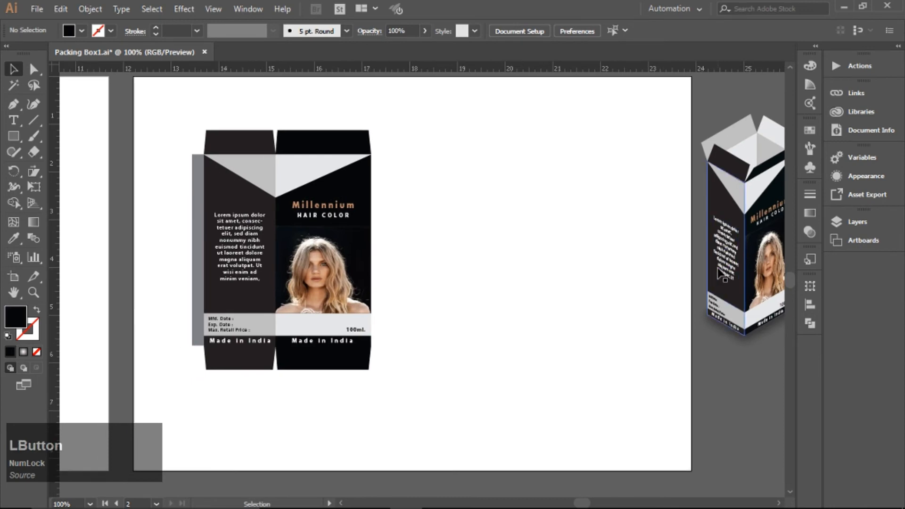
{"action": "key", "text": "Delete"}
- Duplicate both panels with their flaps flush beside the originals, and copy the grey side flap to the new outer edge
{"action": "left_click_drag", "start_coordinate": [134, 122], "coordinate": [414, 401]}
{"action": "left_click_drag", "start_coordinate": [222, 117], "coordinate": [408, 407]}
{"action": "left_click_drag", "start_coordinate": [250, 318], "coordinate": [417, 318]}
{"action": "left_click", "coordinate": [589, 326]}
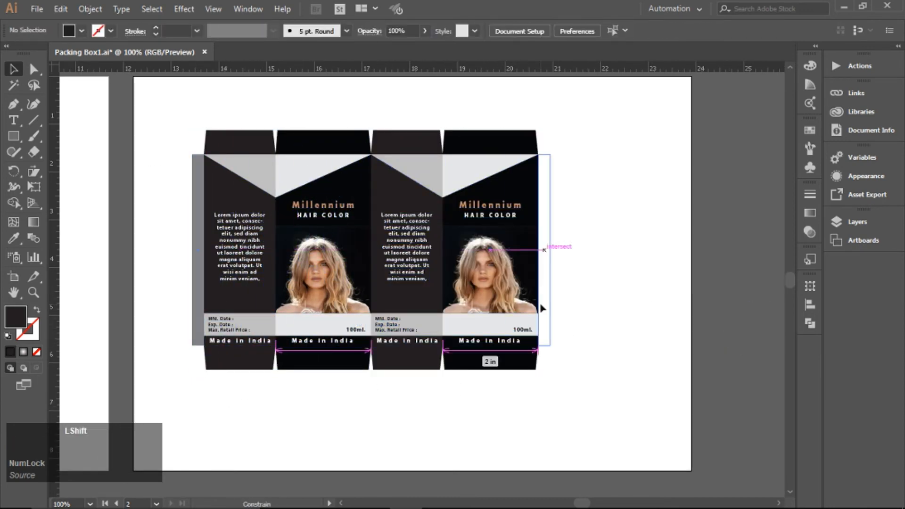
{"action": "left_click_drag", "start_coordinate": [542, 309], "coordinate": [543, 309]}
{"action": "left_click", "coordinate": [586, 316]}
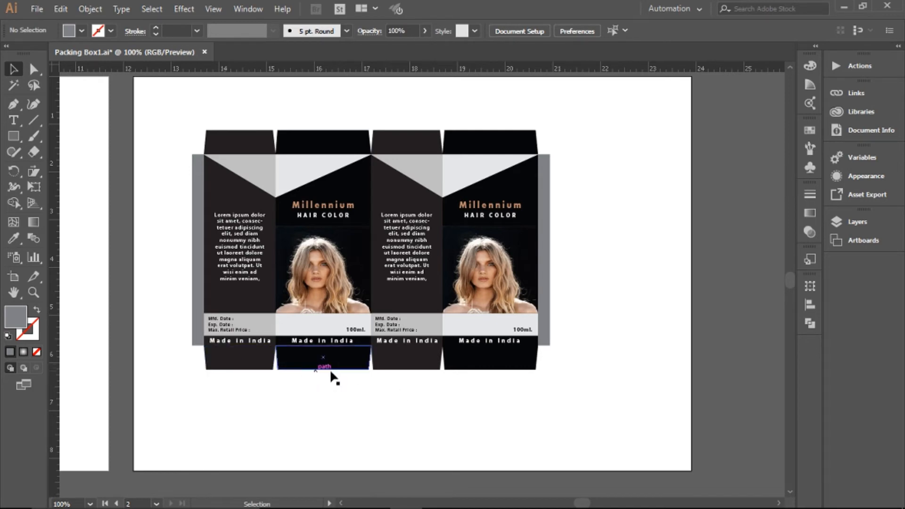
- Fill the four bottom flaps with the C=0 M=0 Y=0 K=80 swatch and apply the same grey to the side flaps
{"action": "left_click_drag", "start_coordinate": [542, 392], "coordinate": [162, 361]}
{"action": "left_click", "coordinate": [810, 130]}
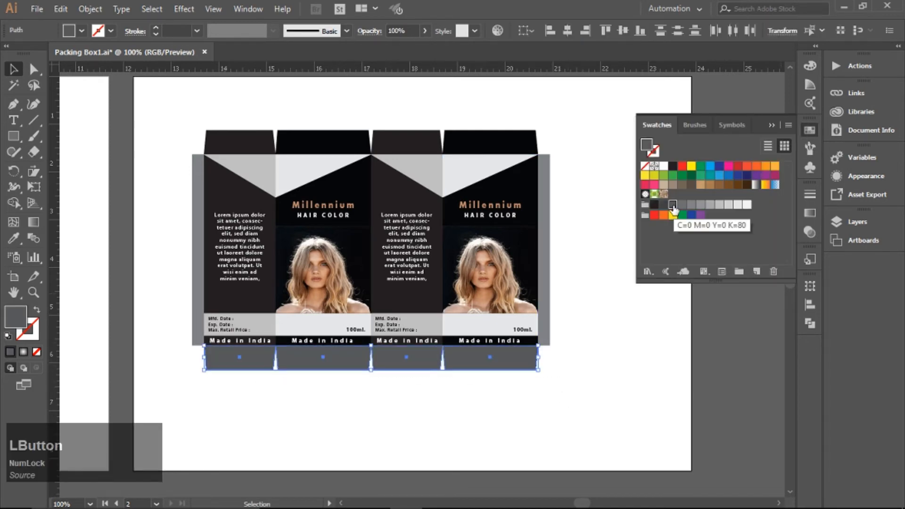
{"action": "left_click", "coordinate": [253, 110]}
{"action": "left_click", "coordinate": [686, 353]}
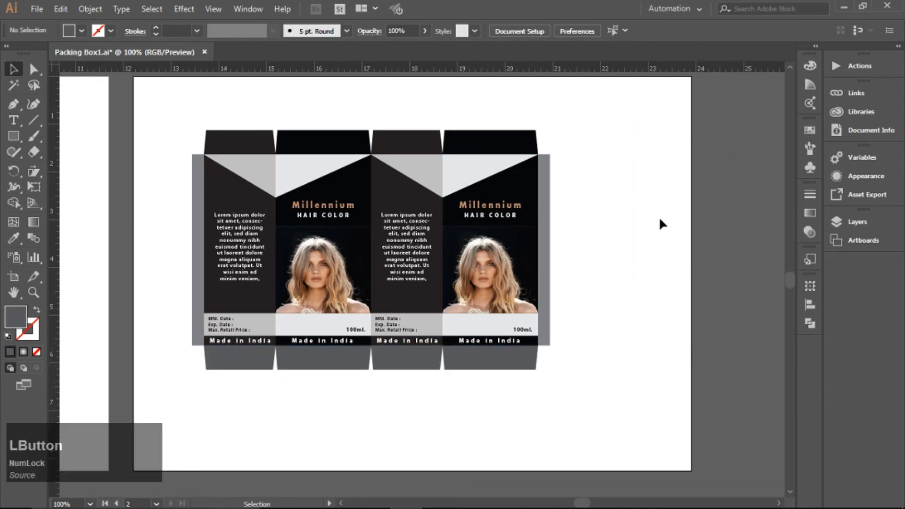
{"action": "left_click", "coordinate": [547, 265]}
{"action": "left_click", "coordinate": [11, 241]}
{"action": "left_click", "coordinate": [240, 359]}
{"action": "left_click", "coordinate": [14, 70]}
- Move the complete box layout toward the middle of the artboard and group it
{"action": "left_click_drag", "start_coordinate": [156, 107], "coordinate": [715, 445]}
{"action": "left_click_drag", "start_coordinate": [490, 283], "coordinate": [538, 280]}
{"action": "left_click", "coordinate": [649, 387]}
{"action": "left_click_drag", "start_coordinate": [216, 119], "coordinate": [661, 404]}
{"action": "key", "text": "Left"}
{"action": "key", "text": "Left"}
{"action": "key", "text": "Down"}
{"action": "key", "text": "Down"}
{"action": "key", "text": "Down"}
{"action": "key", "text": "Down"}
{"action": "right_click", "coordinate": [513, 283]}
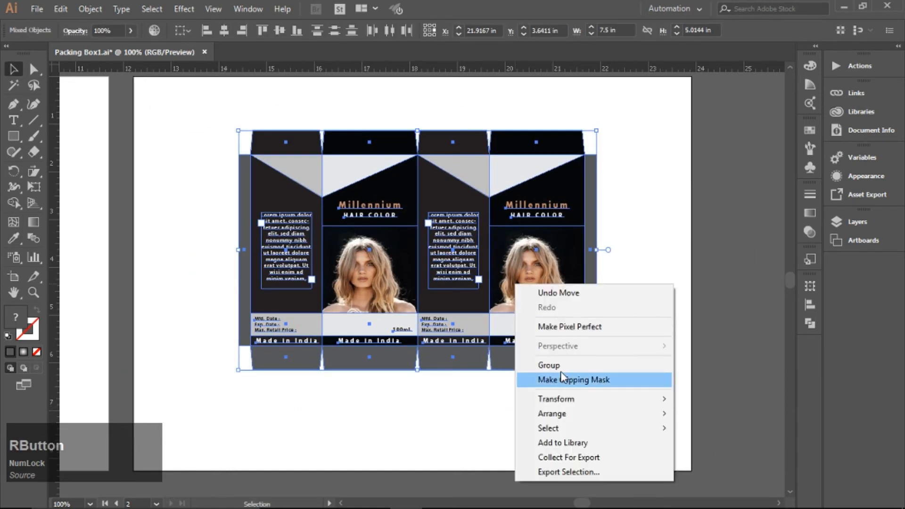
{"action": "left_click", "coordinate": [557, 366]}
{"action": "left_click", "coordinate": [637, 312]}
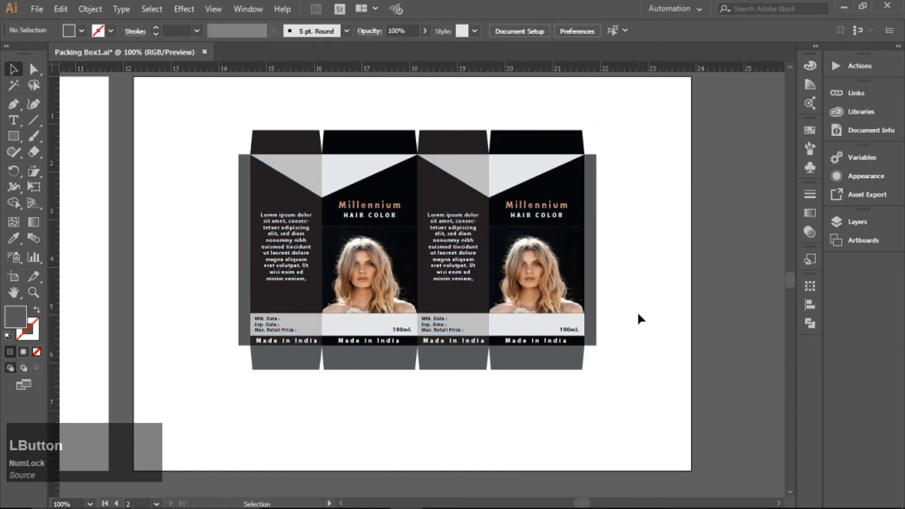
- Draw a background rectangle of about 10 by 6.5 in around the box layout and send it to the back
{"action": "left_click", "coordinate": [13, 137]}
{"action": "left_click_drag", "start_coordinate": [179, 99], "coordinate": [658, 411]}
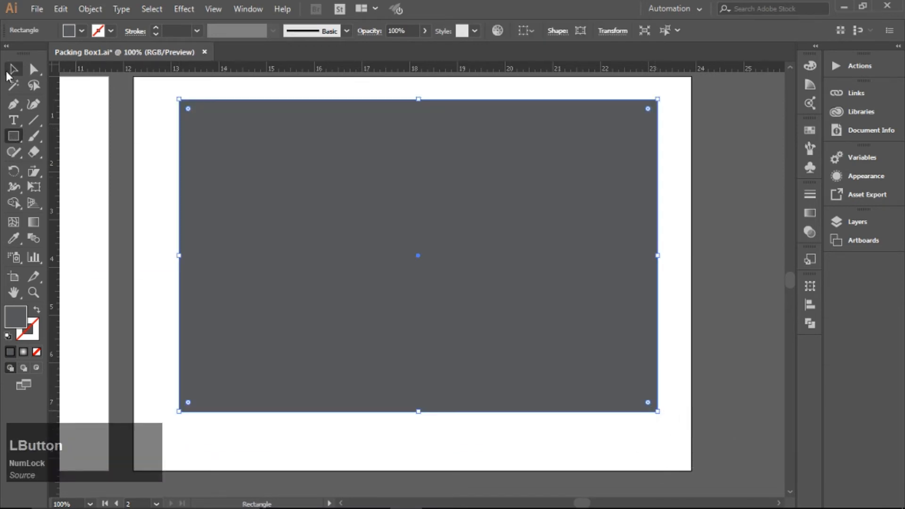
{"action": "left_click", "coordinate": [11, 72]}
{"action": "right_click", "coordinate": [435, 196]}
{"action": "left_click", "coordinate": [669, 445]}
- Fill the background with a white-to-grey radial gradient, with the grey stop at the far end and the midpoint at about 60%
{"action": "left_click", "coordinate": [810, 213]}
{"action": "left_click", "coordinate": [648, 213]}
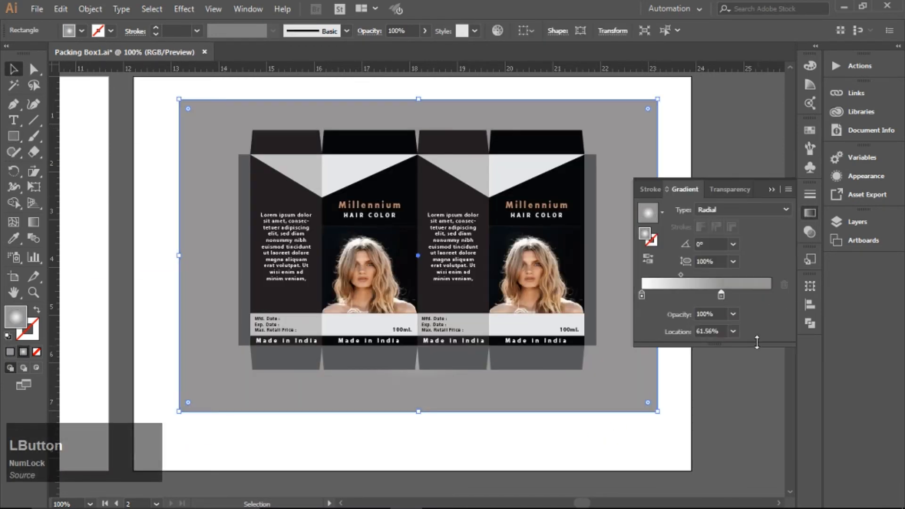
{"action": "left_click_drag", "start_coordinate": [721, 294], "coordinate": [771, 295]}
{"action": "key", "text": "ctrl+z"}
{"action": "left_click_drag", "start_coordinate": [707, 274], "coordinate": [718, 274]}
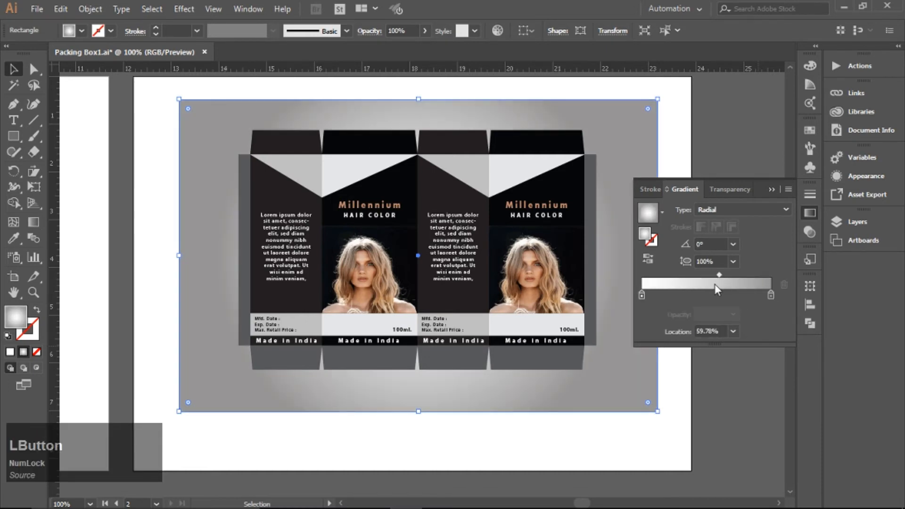
{"action": "left_click", "coordinate": [771, 190]}
- Redirect the background gradient diagonally from the upper-right corner to the lower-left corner
{"action": "left_click", "coordinate": [34, 223]}
{"action": "left_click_drag", "start_coordinate": [611, 133], "coordinate": [196, 378]}
{"action": "left_click_drag", "start_coordinate": [658, 91], "coordinate": [216, 419]}
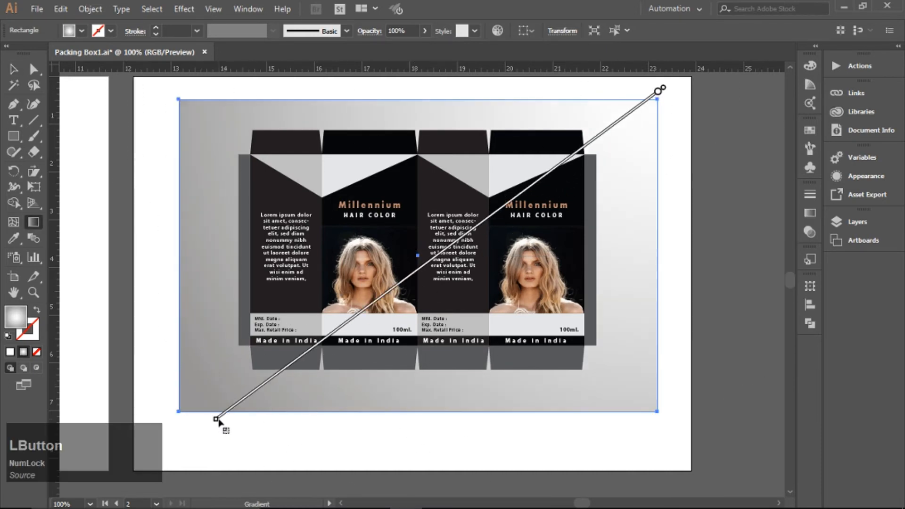
{"action": "scroll", "coordinate": [398, 351], "scroll_direction": "down", "scroll_amount": 2}
{"action": "scroll", "coordinate": [408, 351], "scroll_direction": "up", "scroll_amount": 1}
{"action": "left_click", "coordinate": [13, 70]}
{"action": "left_click", "coordinate": [191, 204]}
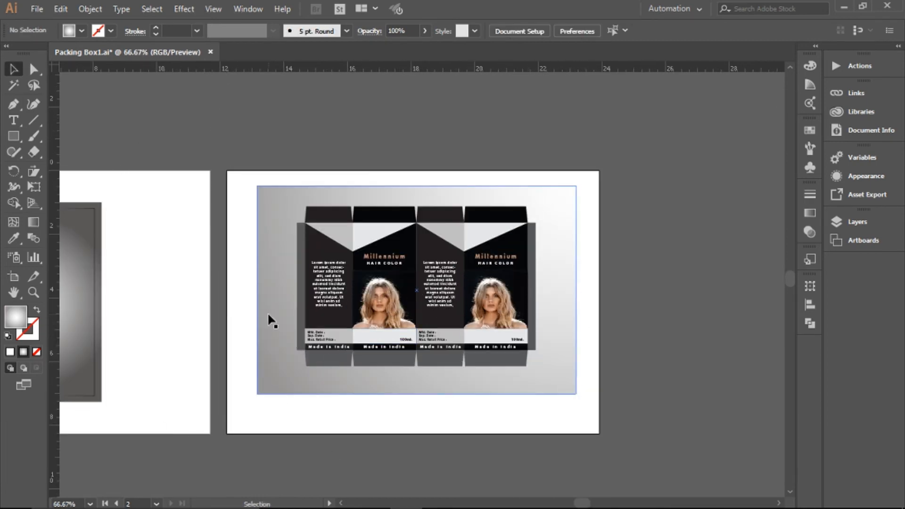
- Centre the box layout and background on each other in both directions, and resize the background to about 10.7 by 7.2 in
{"action": "left_click_drag", "start_coordinate": [272, 322], "coordinate": [293, 319]}
{"action": "left_click", "coordinate": [501, 325]}
{"action": "left_click", "coordinate": [536, 386], "text": "shift"}
{"action": "left_click", "coordinate": [536, 385]}
{"action": "left_click", "coordinate": [809, 304]}
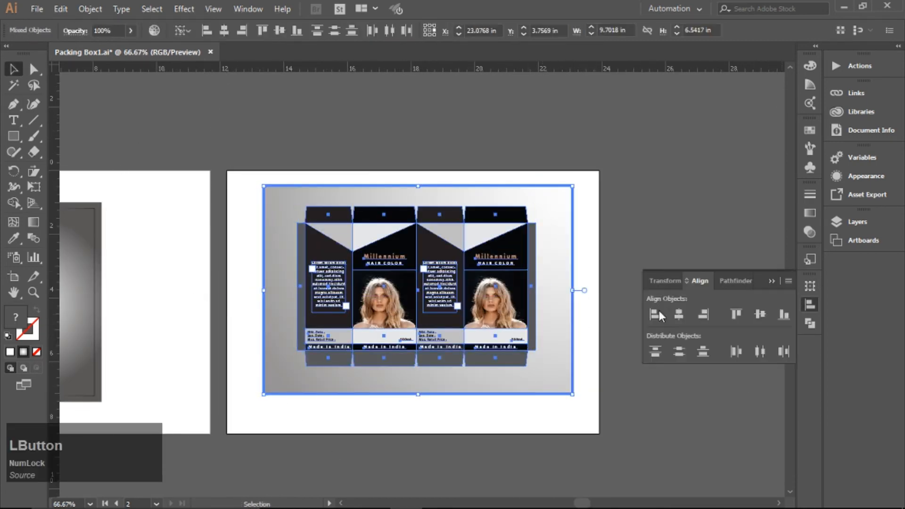
{"action": "left_click", "coordinate": [680, 314]}
{"action": "left_click", "coordinate": [762, 314]}
{"action": "left_click", "coordinate": [773, 281]}
{"action": "left_click", "coordinate": [566, 368]}
{"action": "left_click_drag", "start_coordinate": [573, 394], "coordinate": [589, 407]}
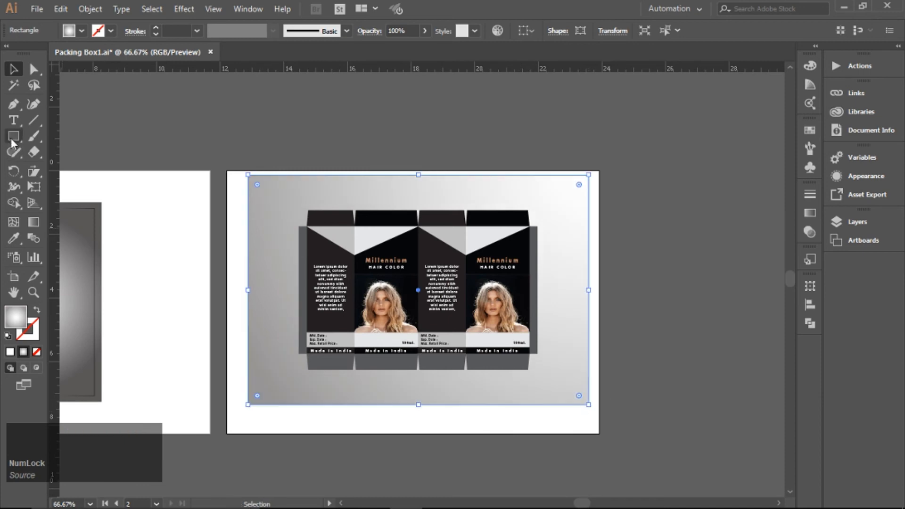
{"action": "left_click", "coordinate": [13, 138]}
{"action": "left_click", "coordinate": [8, 336]}
{"action": "left_click", "coordinate": [37, 352]}
{"action": "key", "text": "ctrl+z"}
{"action": "key", "text": "ctrl+z"}
- Draw an unfilled rectangular frame with a 1 pt black stroke just inside the background and centre it on the background both ways
{"action": "left_click", "coordinate": [13, 70]}
{"action": "left_click", "coordinate": [137, 152]}
{"action": "left_click", "coordinate": [8, 336]}
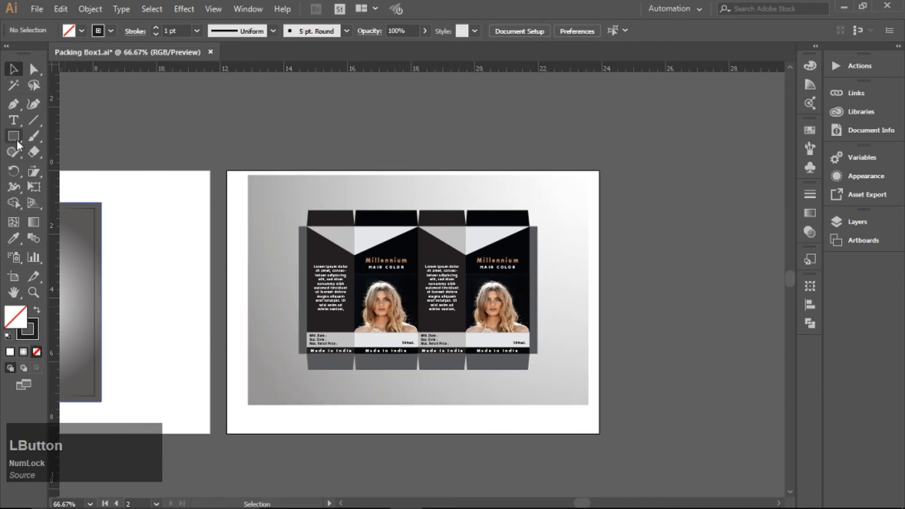
{"action": "left_click_drag", "start_coordinate": [295, 262], "coordinate": [578, 396]}
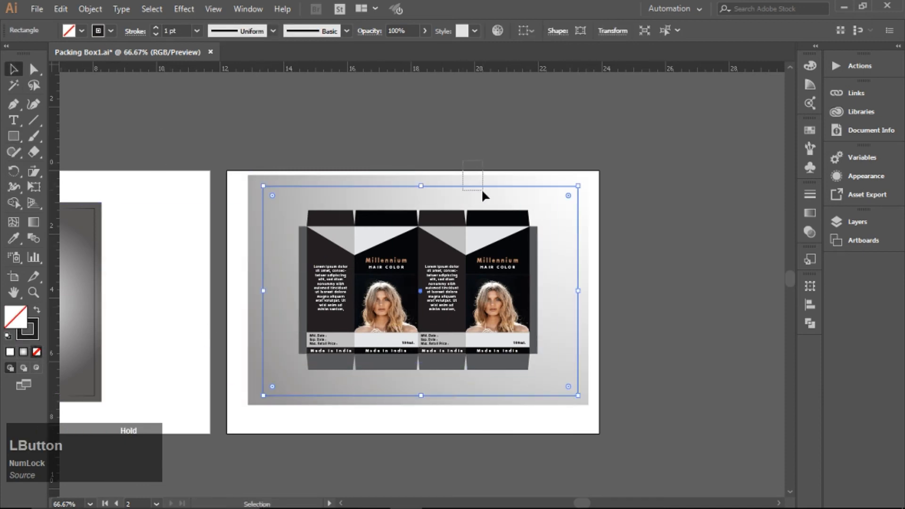
{"action": "left_click_drag", "start_coordinate": [483, 190], "coordinate": [485, 193]}
{"action": "left_click", "coordinate": [809, 305]}
{"action": "left_click", "coordinate": [679, 314]}
{"action": "left_click", "coordinate": [759, 313]}
{"action": "left_click", "coordinate": [772, 281]}
{"action": "left_click", "coordinate": [660, 311]}
- Apply a gradient swatch to the frame's stroke and set the stroke weight to 2 pt
{"action": "left_click", "coordinate": [576, 343]}
{"action": "left_click", "coordinate": [810, 213]}
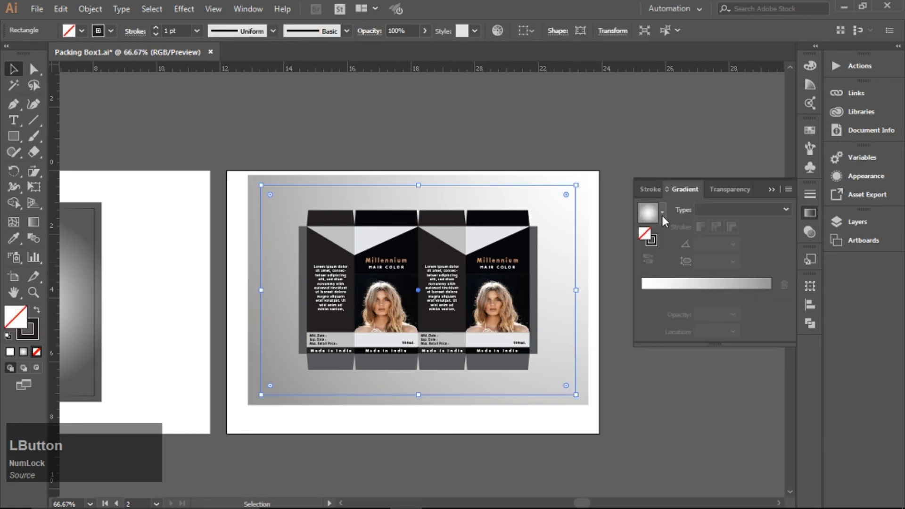
{"action": "left_click", "coordinate": [652, 241]}
{"action": "left_click", "coordinate": [662, 214]}
{"action": "left_click", "coordinate": [591, 239]}
{"action": "left_click", "coordinate": [771, 189]}
{"action": "left_click", "coordinate": [197, 31]}
{"action": "left_click", "coordinate": [213, 107]}
{"action": "left_click", "coordinate": [691, 247]}
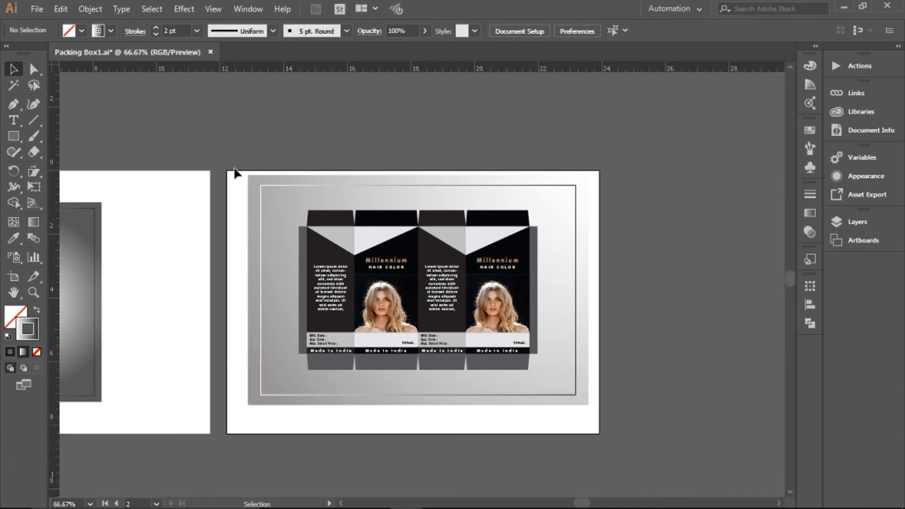
- Group the layout, frame and background, and centre the group vertically on the second artboard
{"action": "left_click_drag", "start_coordinate": [235, 169], "coordinate": [349, 245]}
{"action": "key", "text": "ctrl+g"}
{"action": "left_click_drag", "start_coordinate": [474, 199], "coordinate": [492, 210]}
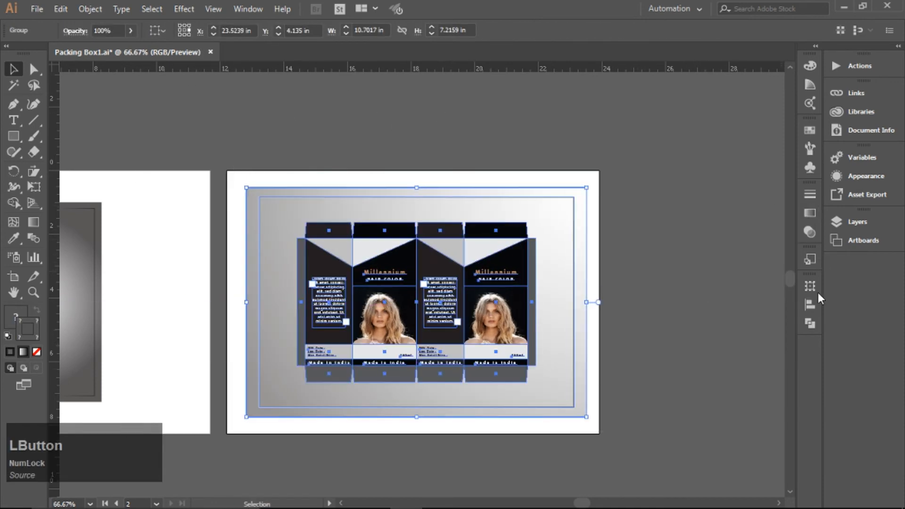
{"action": "left_click", "coordinate": [809, 305]}
{"action": "left_click", "coordinate": [759, 315]}
{"action": "left_click", "coordinate": [655, 262]}
- Delete the top and bottom flaps of the first wide panel
{"action": "left_click", "coordinate": [456, 181]}
{"action": "key", "text": "Delete"}
{"action": "left_click", "coordinate": [457, 325]}
{"action": "key", "text": "Delete"}
- Lengthen the top and bottom flaps of the second wide panel outward
{"action": "left_click", "coordinate": [568, 179]}
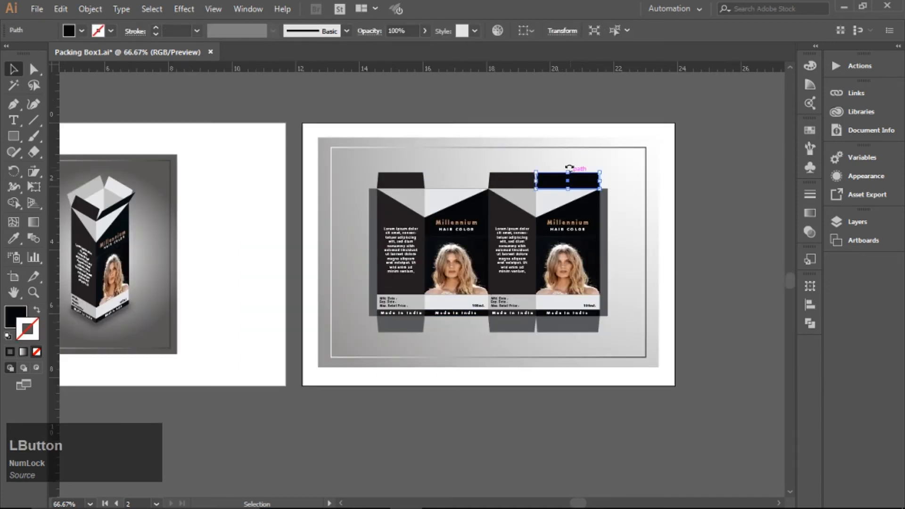
{"action": "left_click", "coordinate": [568, 325]}
{"action": "left_click_drag", "start_coordinate": [568, 333], "coordinate": [569, 339]}
{"action": "left_click", "coordinate": [666, 226]}
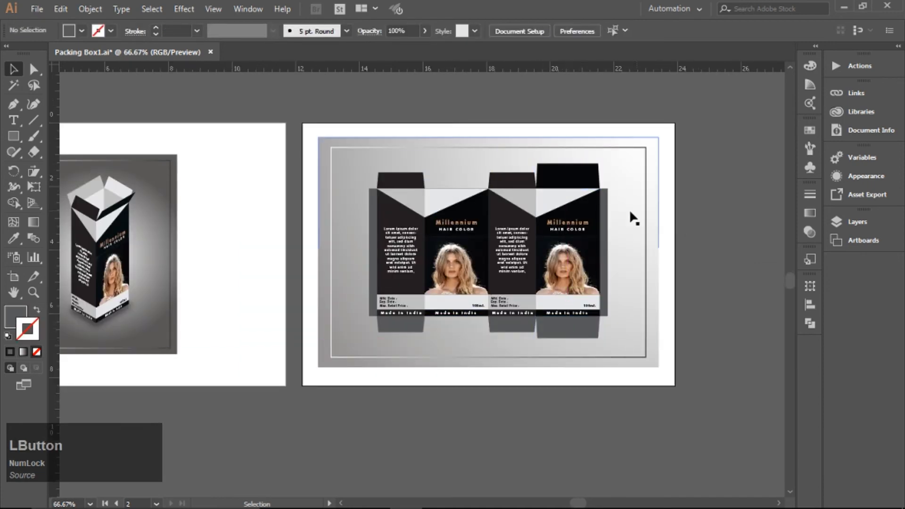
- Draw a rectangular tab along the outer edge of the last wide panel's top flap, matching the flap's width
{"action": "left_click", "coordinate": [567, 178]}
{"action": "left_click", "coordinate": [561, 130]}
{"action": "scroll", "coordinate": [557, 149], "scroll_direction": "up", "scroll_amount": 3}
{"action": "left_click", "coordinate": [13, 135]}
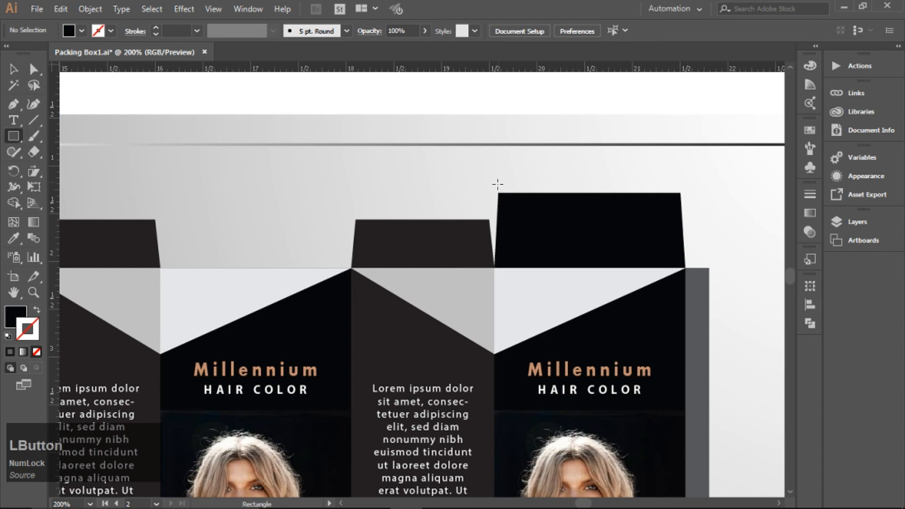
{"action": "left_click_drag", "start_coordinate": [498, 193], "coordinate": [679, 175]}
- Round the two upper corners of the tab above the last wide panel's top flap
{"action": "left_click", "coordinate": [213, 9]}
{"action": "left_click", "coordinate": [278, 435]}
{"action": "left_click", "coordinate": [13, 69]}
{"action": "left_click", "coordinate": [34, 69]}
{"action": "left_click", "coordinate": [527, 125]}
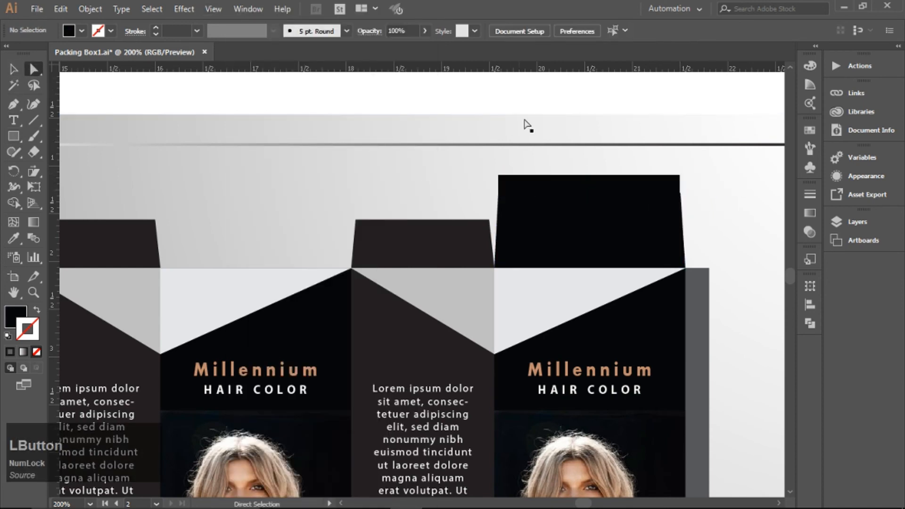
{"action": "left_click", "coordinate": [498, 175]}
{"action": "left_click", "coordinate": [680, 176], "text": "shift"}
{"action": "left_click_drag", "start_coordinate": [507, 184], "coordinate": [510, 186]}
- Round the two upper corners of the second narrow panel's top flap
{"action": "left_click", "coordinate": [355, 219]}
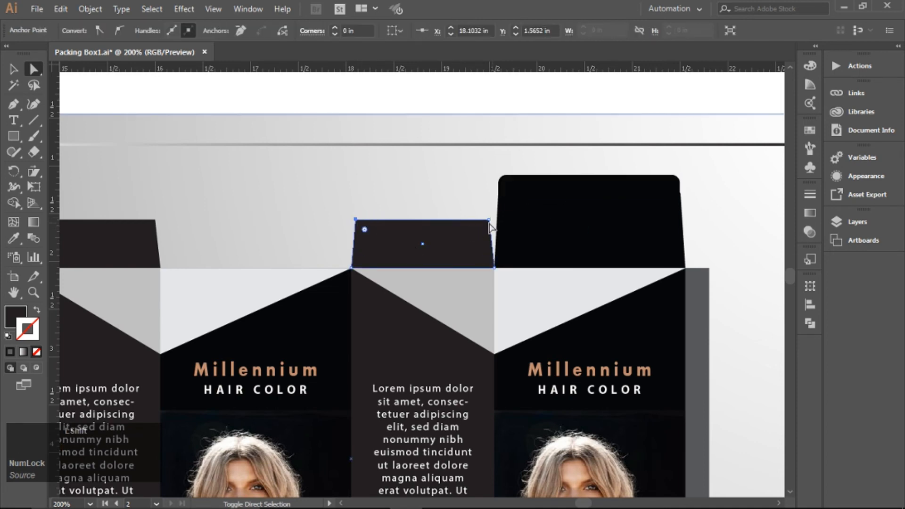
{"action": "left_click", "coordinate": [489, 220], "text": "shift"}
{"action": "left_click_drag", "start_coordinate": [364, 229], "coordinate": [368, 234]}
- Fill the top flap's tab with the dark grey sampled from the glue strip beside the last panel
{"action": "left_click", "coordinate": [13, 69]}
{"action": "left_click", "coordinate": [556, 184]}
{"action": "left_click", "coordinate": [10, 238]}
{"action": "left_click", "coordinate": [697, 302]}
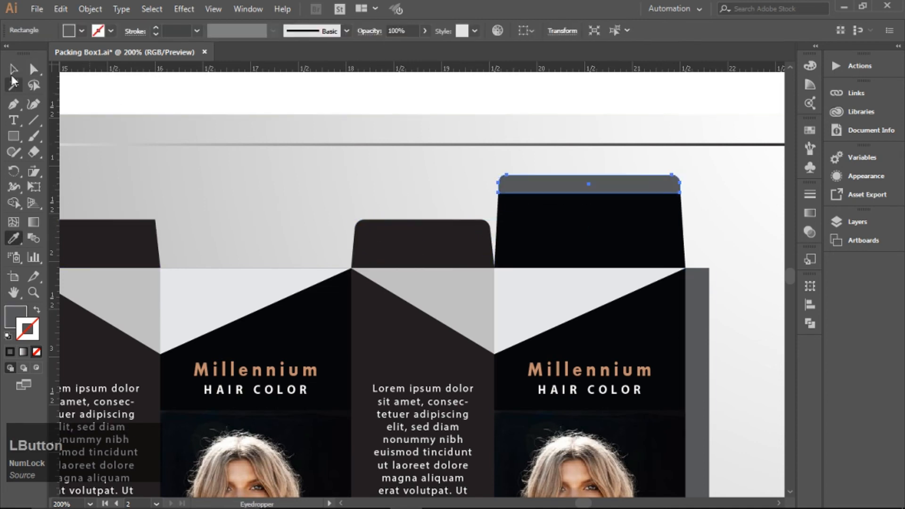
- Adjust the grey tab's width to about 1.9 in so it fits the top flap's edge
{"action": "left_click", "coordinate": [13, 70]}
{"action": "left_click", "coordinate": [584, 94]}
{"action": "scroll", "coordinate": [626, 184], "scroll_direction": "up", "scroll_amount": 3}
{"action": "left_click_drag", "start_coordinate": [715, 219], "coordinate": [668, 214]}
{"action": "left_click", "coordinate": [684, 202]}
{"action": "left_click_drag", "start_coordinate": [732, 190], "coordinate": [731, 190]}
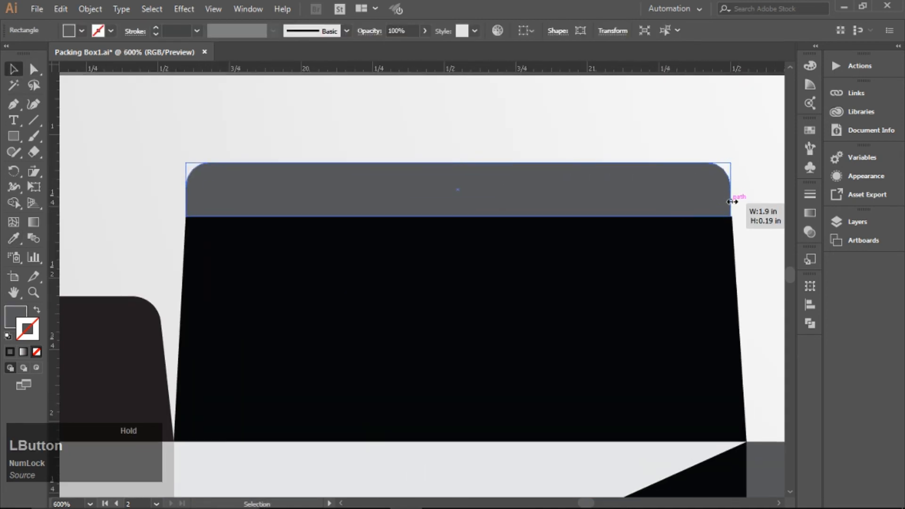
{"action": "scroll", "coordinate": [443, 194], "scroll_direction": "down", "scroll_amount": 3}
{"action": "left_click", "coordinate": [414, 158]}
- Round the two upper corners of the first narrow panel's top flap
{"action": "left_click_drag", "start_coordinate": [388, 252], "coordinate": [647, 229]}
{"action": "scroll", "coordinate": [646, 229], "scroll_direction": "down", "scroll_amount": 1}
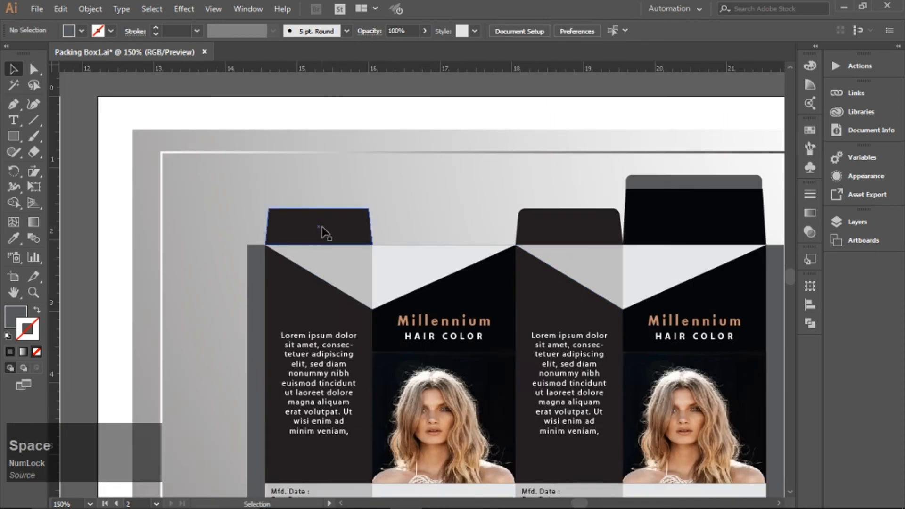
{"action": "scroll", "coordinate": [323, 230], "scroll_direction": "up", "scroll_amount": 2}
{"action": "left_click", "coordinate": [34, 69]}
{"action": "left_click", "coordinate": [214, 189]}
{"action": "left_click", "coordinate": [415, 189], "text": "shift"}
{"action": "left_click_drag", "start_coordinate": [223, 198], "coordinate": [227, 205]}
- Round the lower corners of the bottom flaps on both narrow panels
{"action": "scroll", "coordinate": [537, 190], "scroll_direction": "down", "scroll_amount": 11}
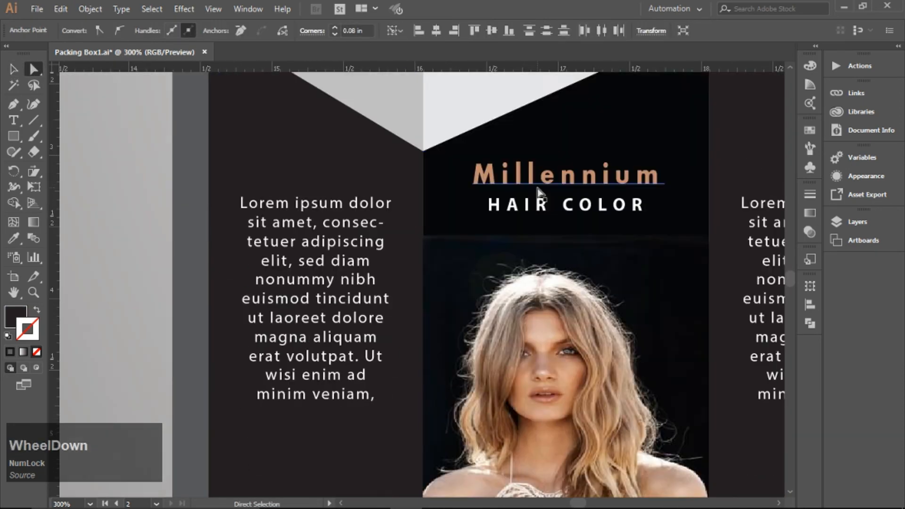
{"action": "left_click", "coordinate": [214, 380]}
{"action": "left_click", "coordinate": [415, 380], "text": "shift"}
{"action": "left_click_drag", "start_coordinate": [223, 371], "coordinate": [227, 366]}
{"action": "left_click_drag", "start_coordinate": [594, 396], "coordinate": [255, 380]}
{"action": "left_click", "coordinate": [376, 365]}
{"action": "left_click", "coordinate": [576, 365], "text": "shift"}
{"action": "left_click_drag", "start_coordinate": [384, 357], "coordinate": [385, 356]}
- Draw a rectangular tab about 1.9 in by 0.13 in along the lower edge of the last wide panel's bottom flap
{"action": "left_click", "coordinate": [604, 380]}
{"action": "left_click_drag", "start_coordinate": [605, 398], "coordinate": [348, 387]}
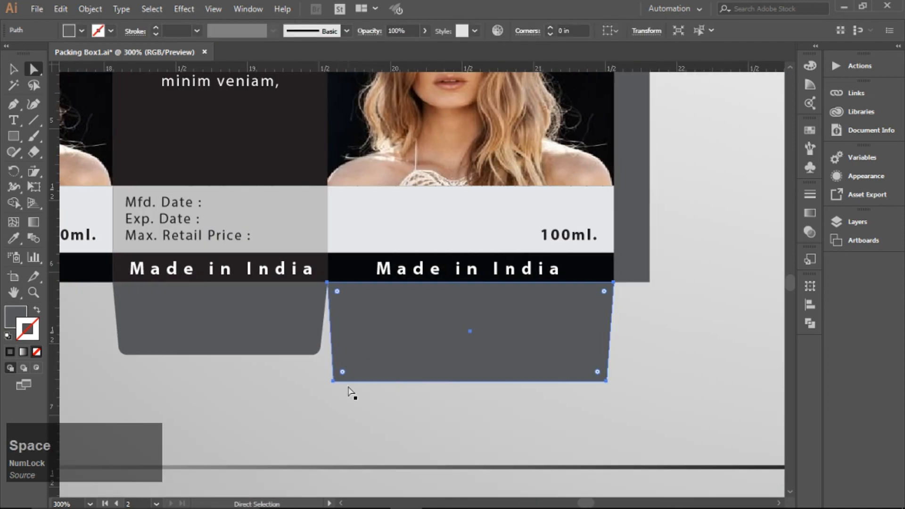
{"action": "left_click", "coordinate": [334, 382]}
{"action": "left_click", "coordinate": [607, 382], "text": "shift"}
{"action": "left_click", "coordinate": [608, 406]}
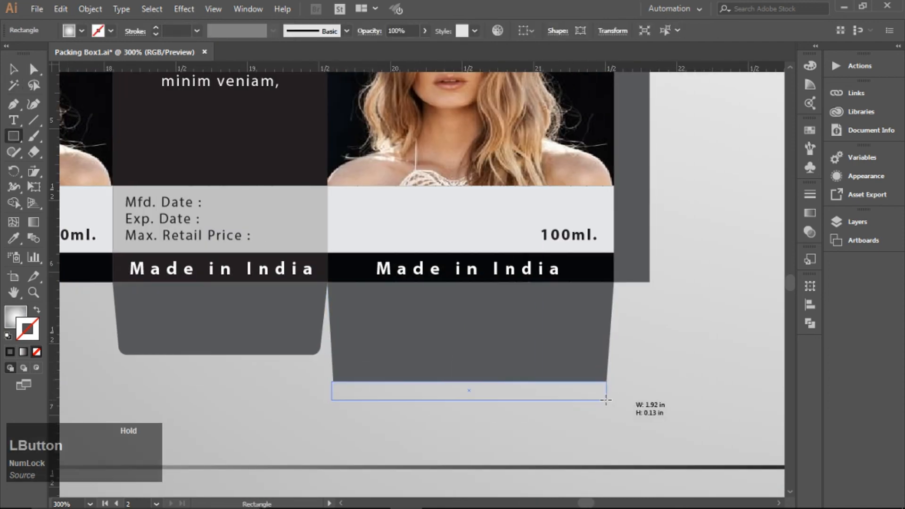
{"action": "left_click_drag", "start_coordinate": [607, 399], "coordinate": [606, 400]}
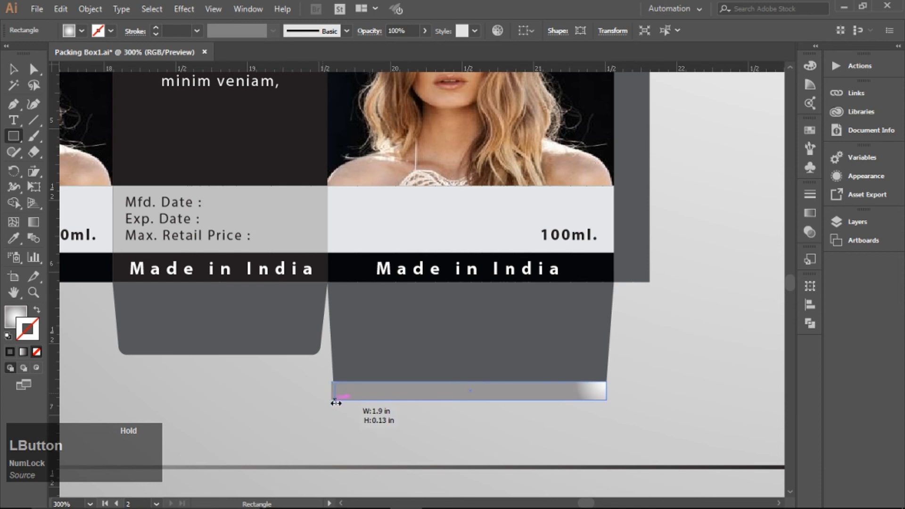
- Fill the bottom flap's tab with black and remove its stroke
{"action": "left_click", "coordinate": [809, 130]}
{"action": "left_click", "coordinate": [668, 166]}
{"action": "left_click", "coordinate": [645, 142]}
{"action": "left_click", "coordinate": [669, 166]}
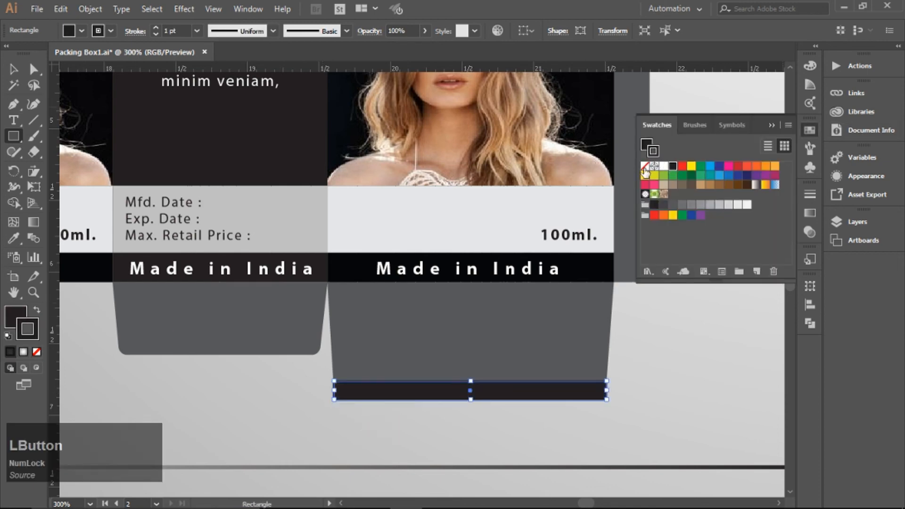
{"action": "left_click", "coordinate": [650, 146]}
{"action": "left_click", "coordinate": [646, 165]}
{"action": "left_click", "coordinate": [809, 130]}
- Round the two lower corners of the black tab under the bottom flap with a 0.05 in radius
{"action": "left_click", "coordinate": [33, 69]}
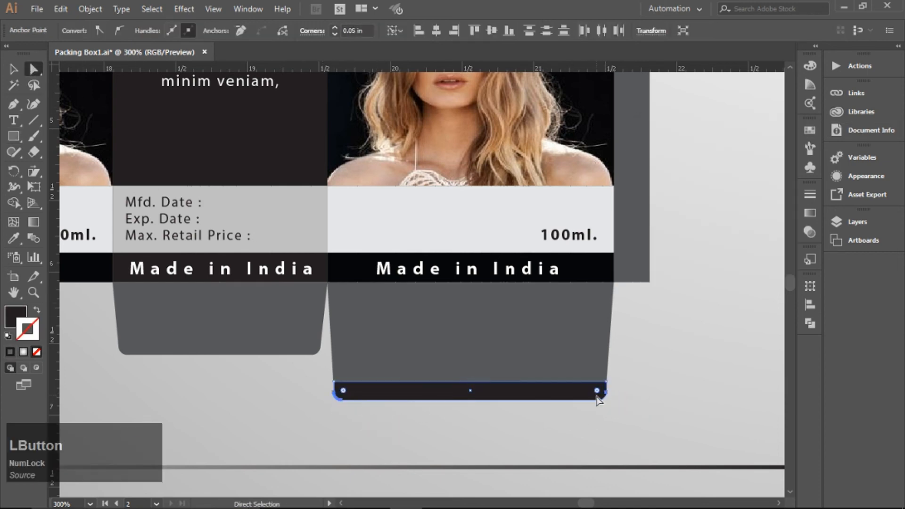
{"action": "left_click", "coordinate": [577, 424]}
{"action": "scroll", "coordinate": [522, 310], "scroll_direction": "down", "scroll_amount": 3}
{"action": "left_click_drag", "start_coordinate": [403, 201], "coordinate": [454, 259]}
{"action": "left_click", "coordinate": [763, 301]}
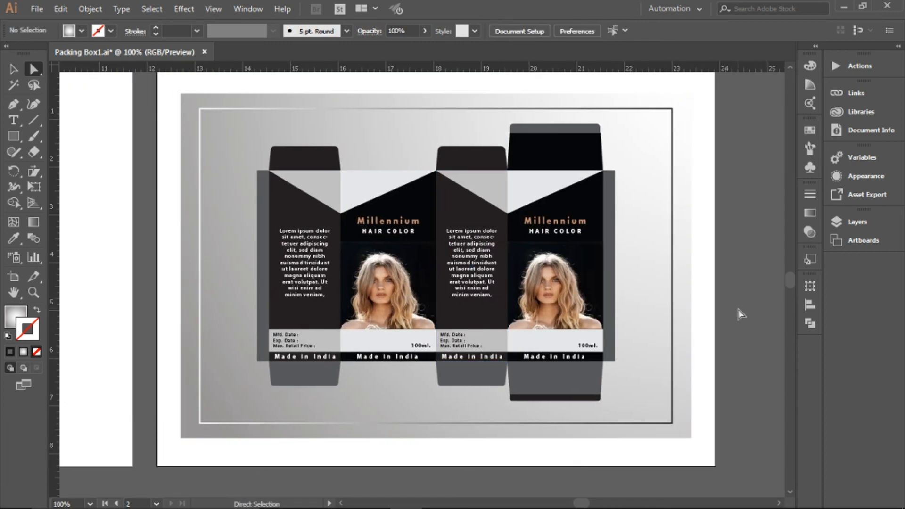
- Refine the grey top tab's rounded corners and fit its width to the top flap at about 1.9 in
{"action": "left_click", "coordinate": [215, 9]}
{"action": "left_click", "coordinate": [277, 437]}
{"action": "scroll", "coordinate": [561, 122], "scroll_direction": "up", "scroll_amount": 3}
{"action": "left_click", "coordinate": [669, 148]}
{"action": "left_click", "coordinate": [679, 141]}
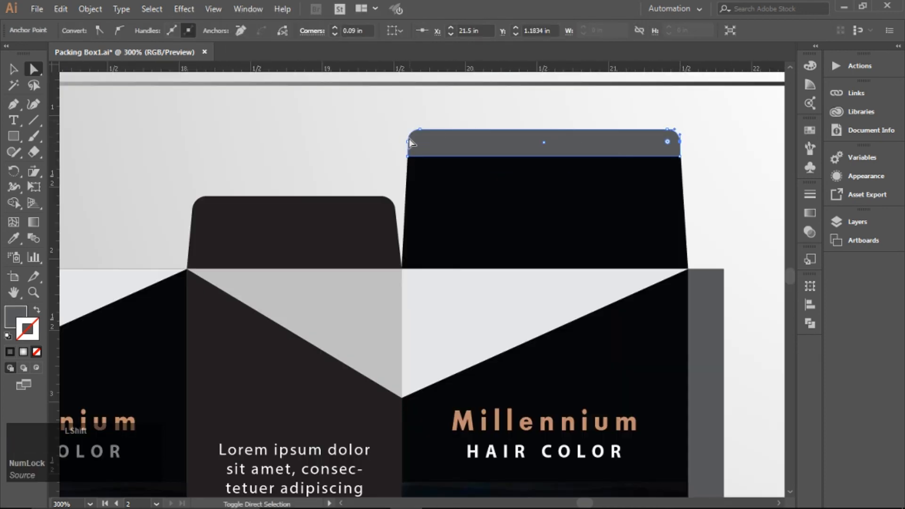
{"action": "left_click", "coordinate": [418, 140]}
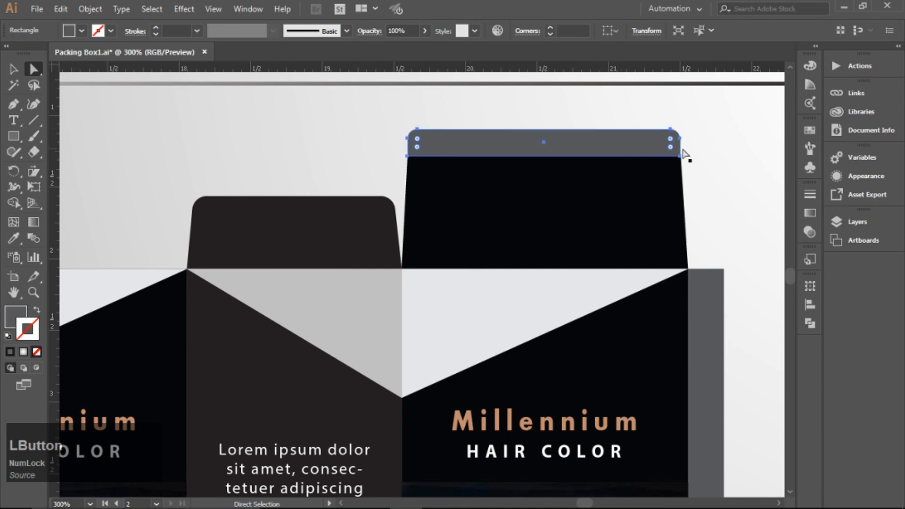
{"action": "scroll", "coordinate": [655, 136], "scroll_direction": "up", "scroll_amount": 2}
{"action": "left_click_drag", "start_coordinate": [705, 151], "coordinate": [705, 152]}
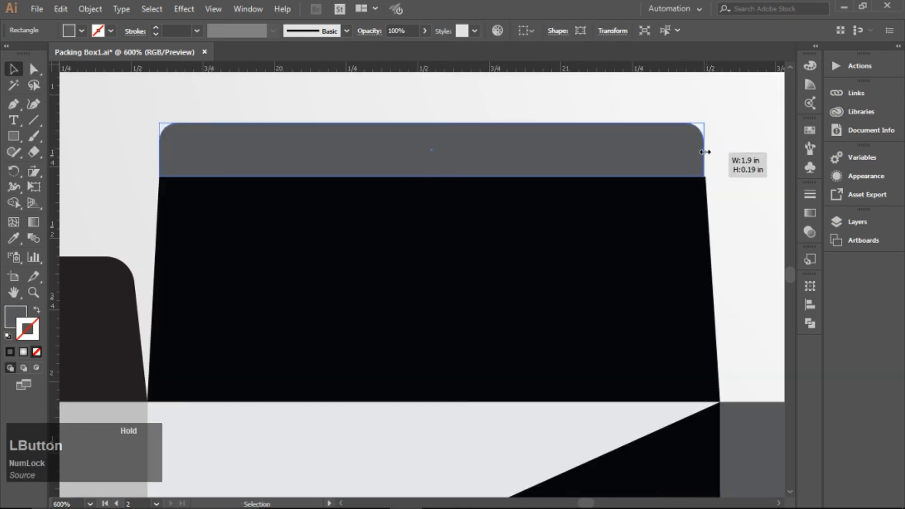
{"action": "left_click", "coordinate": [545, 149]}
{"action": "left_click_drag", "start_coordinate": [435, 128], "coordinate": [435, 129]}
{"action": "left_click", "coordinate": [485, 106]}
{"action": "scroll", "coordinate": [502, 141], "scroll_direction": "down", "scroll_amount": 8}
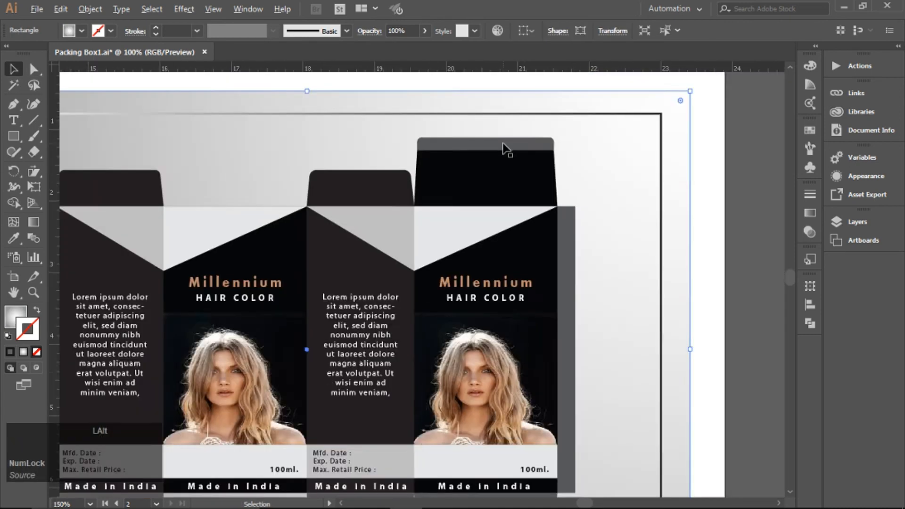
{"action": "scroll", "coordinate": [346, 138], "scroll_direction": "up", "scroll_amount": 1}
{"action": "left_click", "coordinate": [346, 140]}
{"action": "left_click_drag", "start_coordinate": [342, 162], "coordinate": [393, 278]}
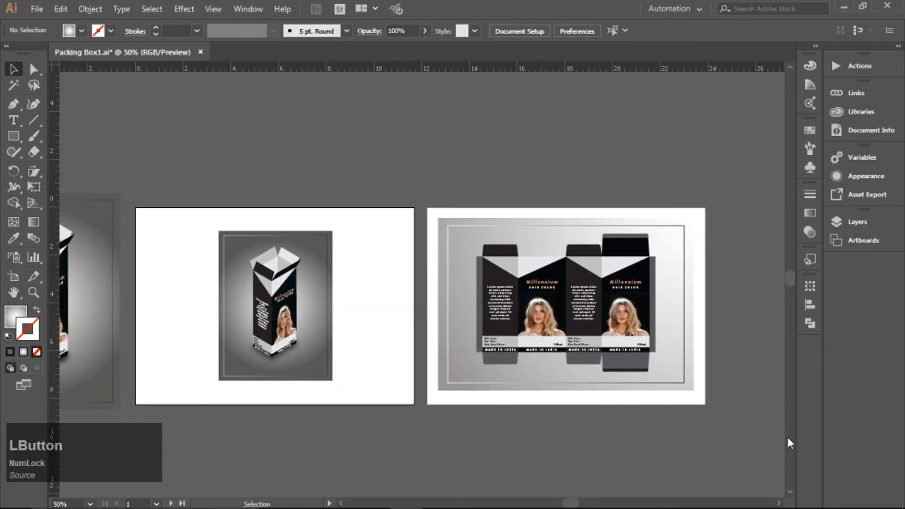